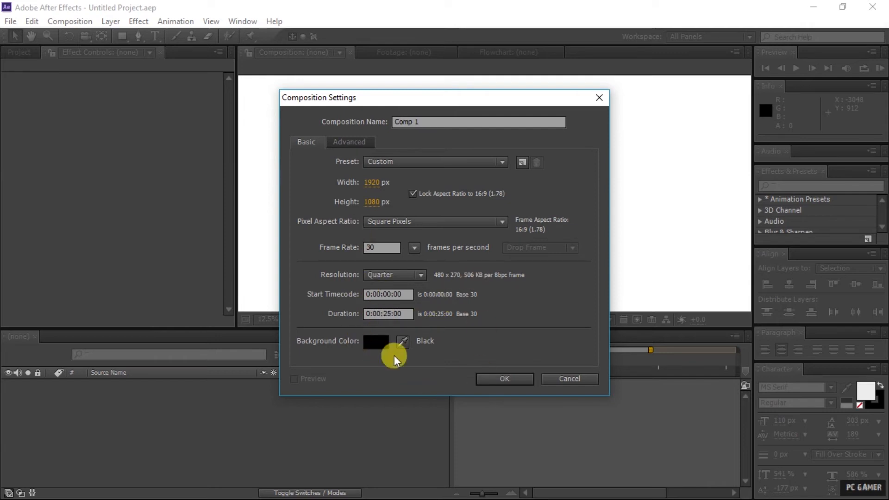
Step: Create the 1920 × 1080 px, 30 fps, 25-second composition and add a new text layer to it
{"action": "left_click", "coordinate": [504, 384]}
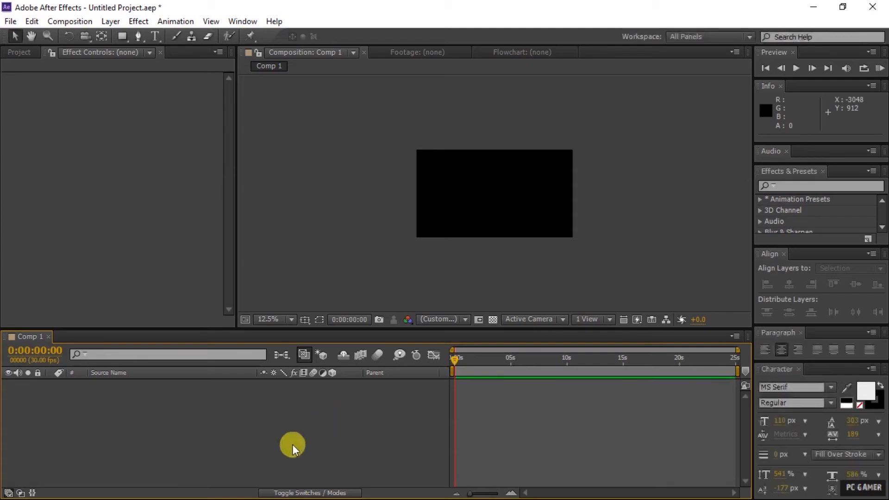
{"action": "right_click", "coordinate": [150, 418]}
{"action": "mouse_move", "coordinate": [215, 278]}
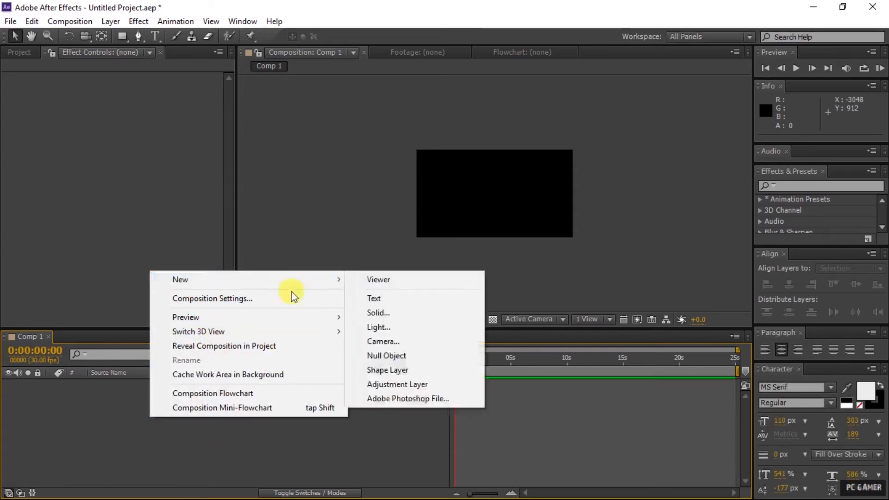
{"action": "left_click", "coordinate": [403, 304]}
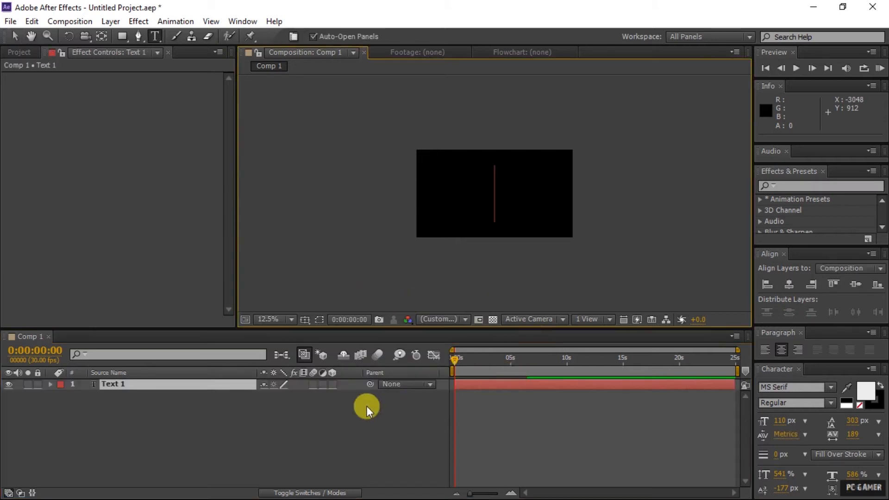
{"action": "type", "text": "pc gam"}
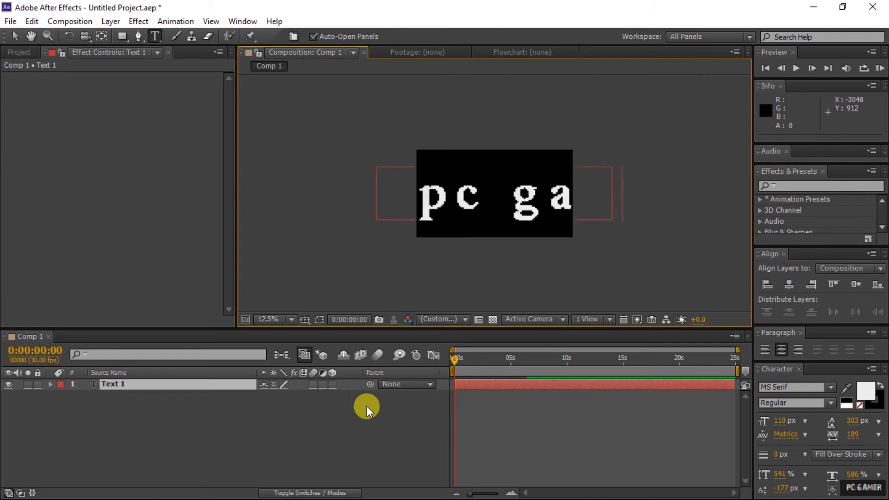
{"action": "key", "text": "BackSpace"}
{"action": "key", "text": "BackSpace"}
{"action": "key", "text": "BackSpace"}
{"action": "key", "text": "BackSpace"}
{"action": "key", "text": "BackSpace"}
{"action": "key", "text": "BackSpace"}
{"action": "key", "text": "BackSpace"}
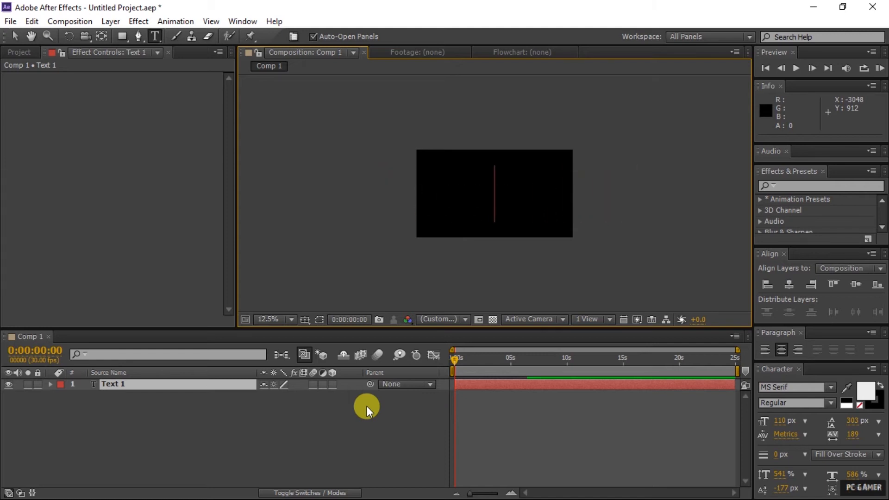
Step: Enter PC GAMER in the text layer and reduce its font size to 46 px
{"action": "type", "text": "PC GAMER"}
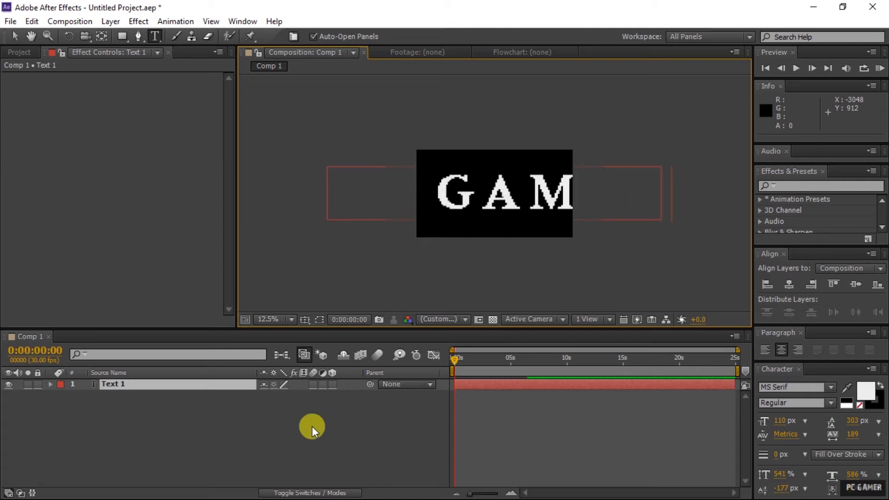
{"action": "left_click", "coordinate": [243, 384]}
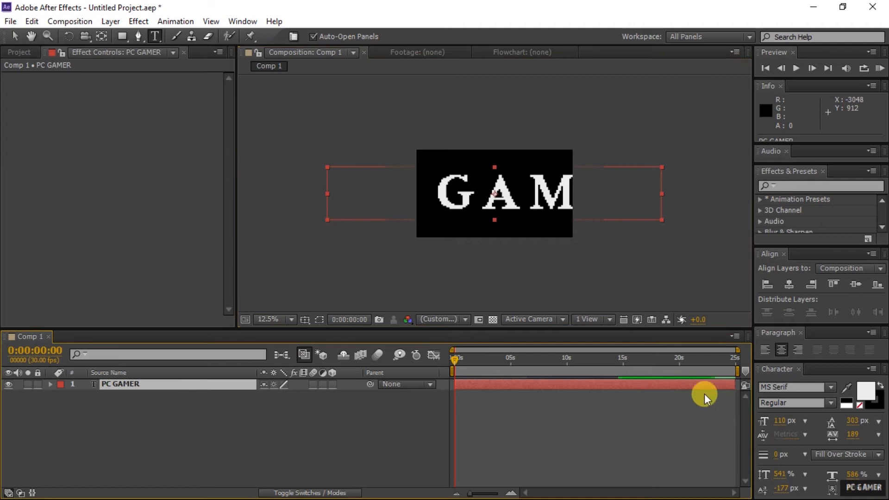
{"action": "left_click_drag", "start_coordinate": [782, 425], "coordinate": [757, 441]}
Step: Break the text into two lines, with PC above GAMER
{"action": "left_click", "coordinate": [463, 198]}
{"action": "key", "text": "Return"}
{"action": "left_click", "coordinate": [480, 210]}
{"action": "left_click_drag", "start_coordinate": [515, 199], "coordinate": [456, 201]}
Step: Change the font of the PC GAMER text layer to Perpetua
{"action": "left_click", "coordinate": [187, 383]}
{"action": "left_click", "coordinate": [771, 390]}
{"action": "key", "text": "Down"}
{"action": "key", "text": "Down"}
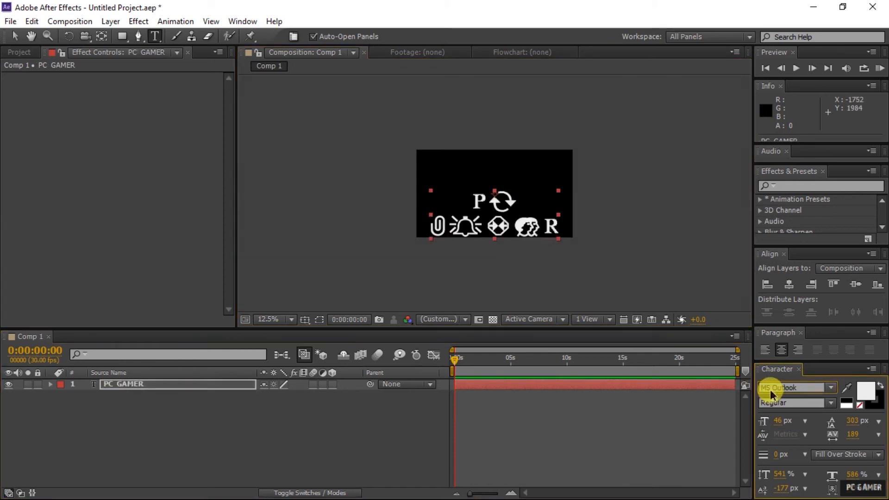
{"action": "key", "text": "Down"}
{"action": "key", "text": "Down"}
{"action": "key", "text": "Down"}
{"action": "key", "text": "Down"}
{"action": "key", "text": "Down"}
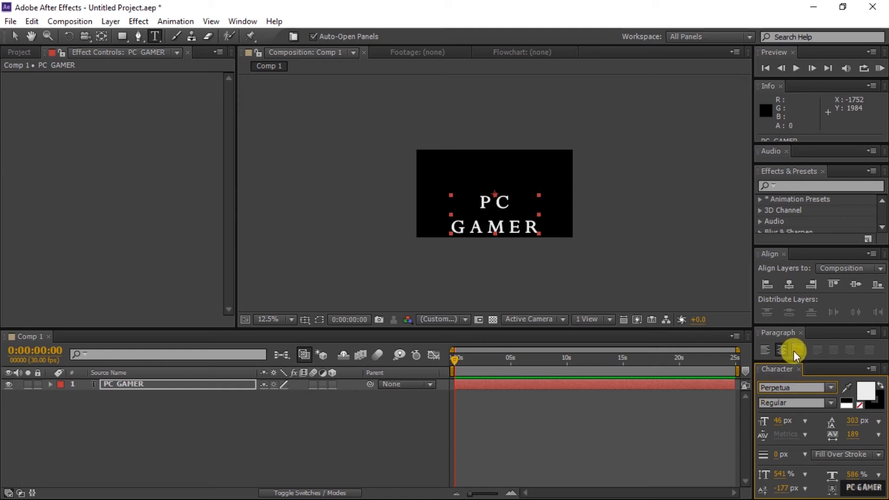
Step: Center the text vertically in the composition and set the font size of the word PC to 100 px
{"action": "left_click", "coordinate": [856, 284]}
{"action": "left_click_drag", "start_coordinate": [459, 175], "coordinate": [504, 183]}
{"action": "left_click", "coordinate": [781, 421]}
{"action": "type", "text": "100"}
{"action": "key", "text": "Return"}
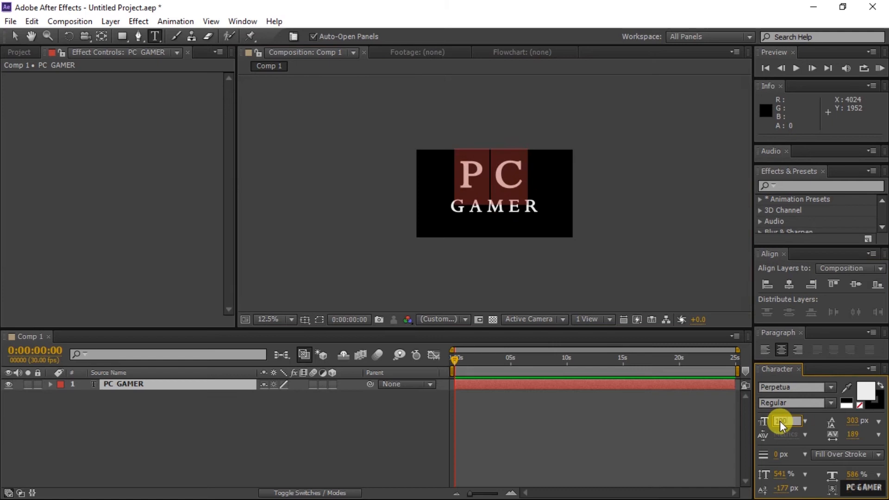
Step: Slightly enlarge the word GAMER and pad the PC line with a leading space
{"action": "left_click_drag", "start_coordinate": [432, 201], "coordinate": [538, 207]}
{"action": "left_click_drag", "start_coordinate": [780, 425], "coordinate": [782, 424]}
{"action": "left_click", "coordinate": [464, 167]}
{"action": "left_click", "coordinate": [531, 171]}
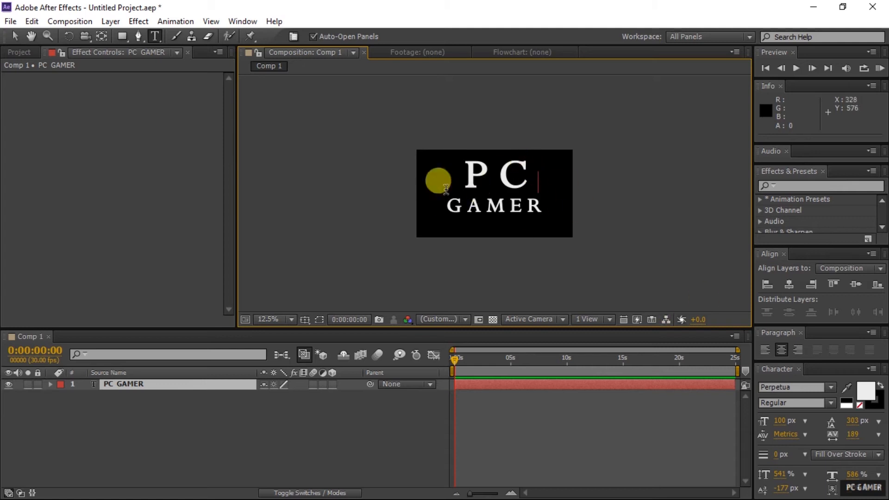
{"action": "left_click", "coordinate": [183, 383]}
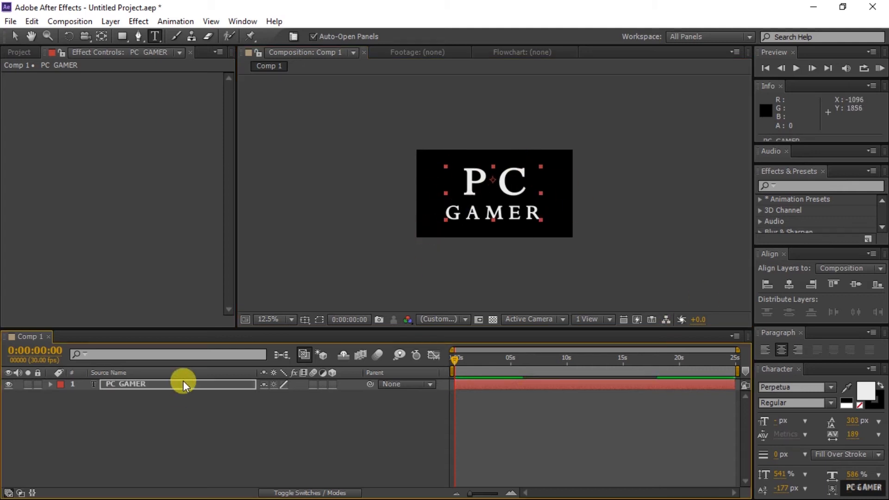
Step: Set the word PC to a font size of 90 px and a tracking of 242
{"action": "left_click", "coordinate": [192, 412]}
{"action": "left_click_drag", "start_coordinate": [527, 183], "coordinate": [451, 187]}
{"action": "left_click", "coordinate": [781, 421]}
{"action": "type", "text": "90"}
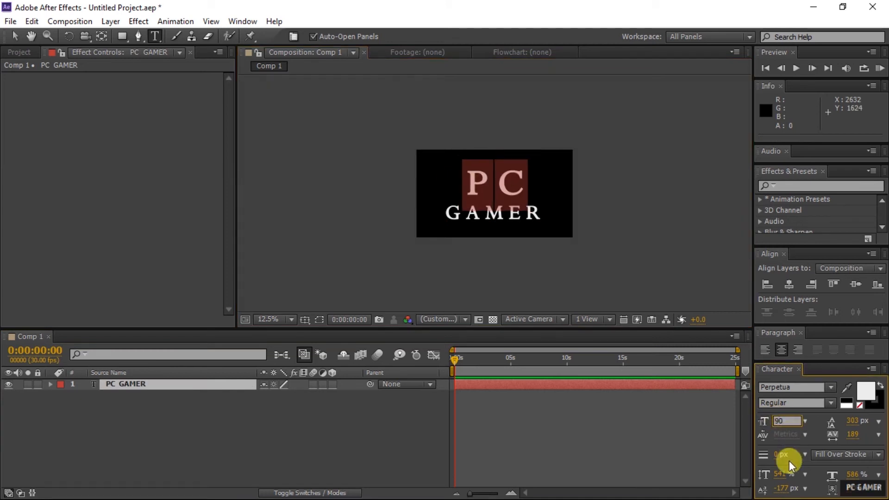
{"action": "left_click_drag", "start_coordinate": [853, 435], "coordinate": [875, 426]}
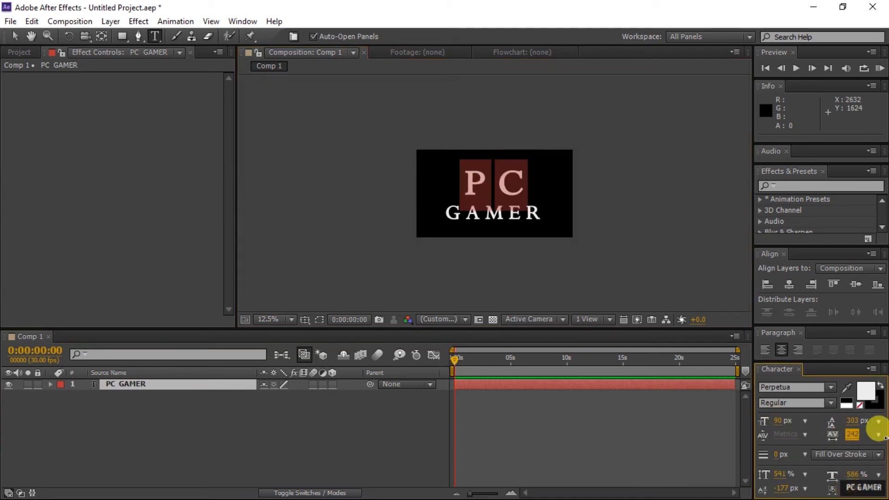
{"action": "left_click", "coordinate": [447, 422]}
{"action": "scroll", "coordinate": [461, 230], "scroll_direction": "up", "scroll_amount": 1}
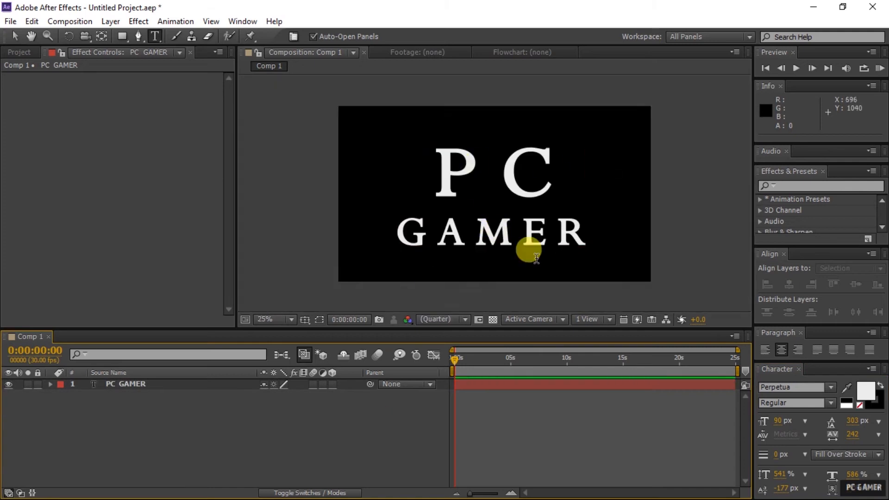
Step: Change the font of the whole PC GAMER text layer to Palatino Linotype
{"action": "left_click", "coordinate": [185, 386]}
{"action": "left_click", "coordinate": [802, 394]}
{"action": "key", "text": "Up"}
{"action": "key", "text": "Up"}
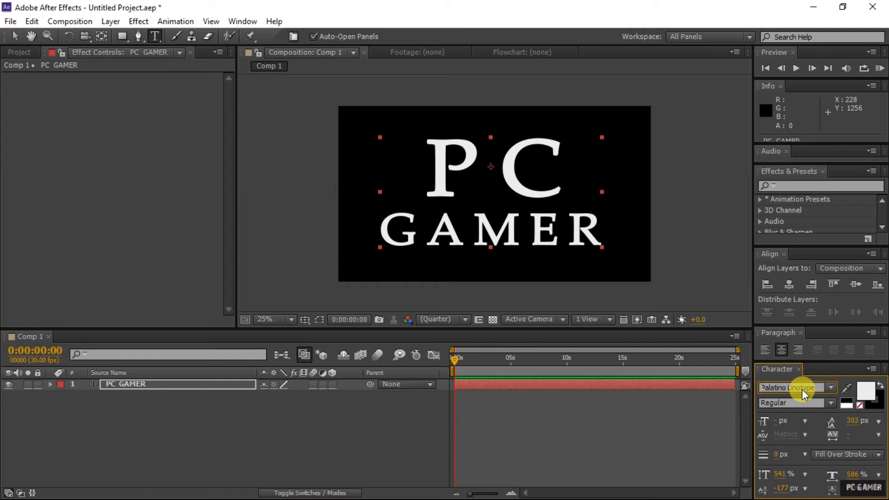
{"action": "left_click", "coordinate": [60, 401]}
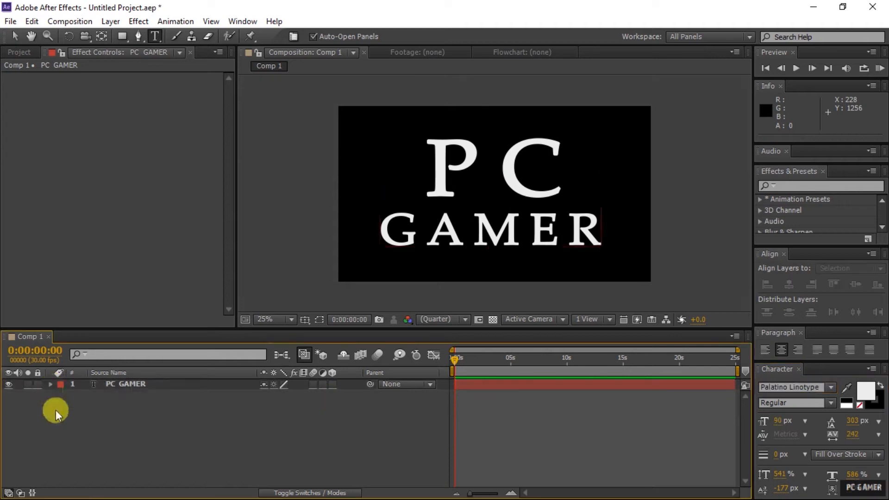
Step: Create a black 1920 × 1080 px solid layer named "element 3d"
{"action": "right_click", "coordinate": [137, 428]}
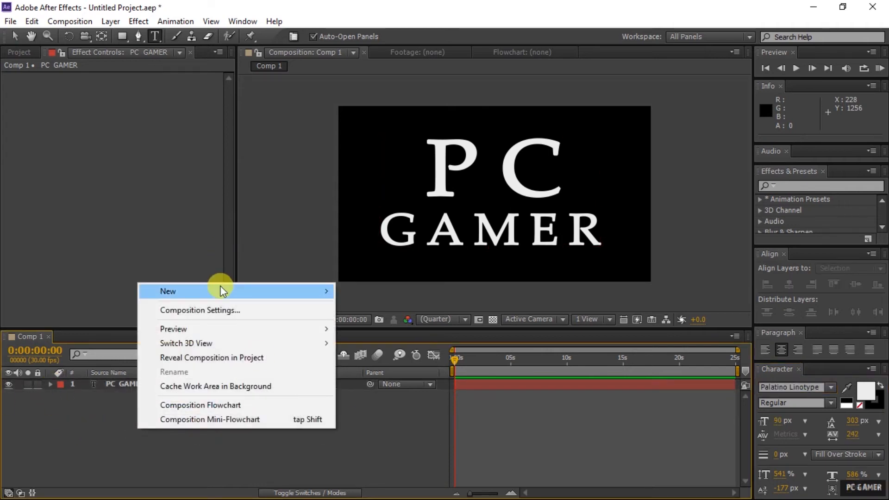
{"action": "mouse_move", "coordinate": [218, 291]}
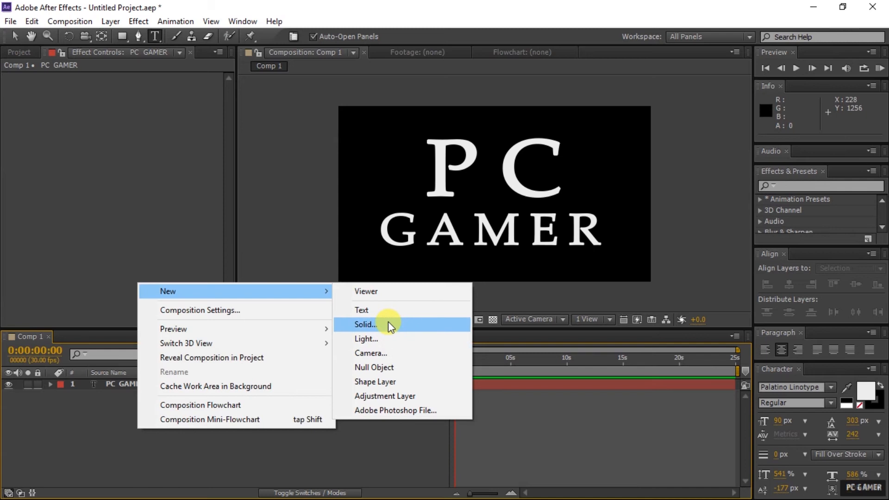
{"action": "left_click", "coordinate": [388, 323]}
{"action": "type", "text": "element 3d"}
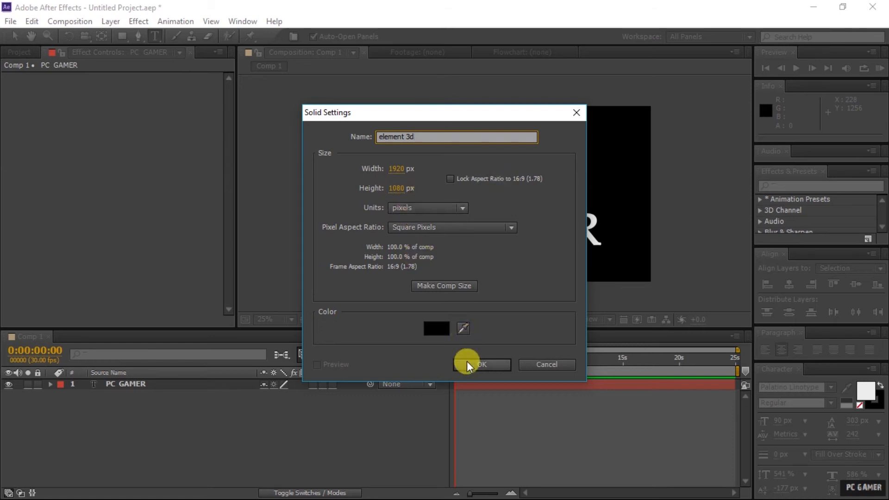
{"action": "left_click", "coordinate": [504, 364]}
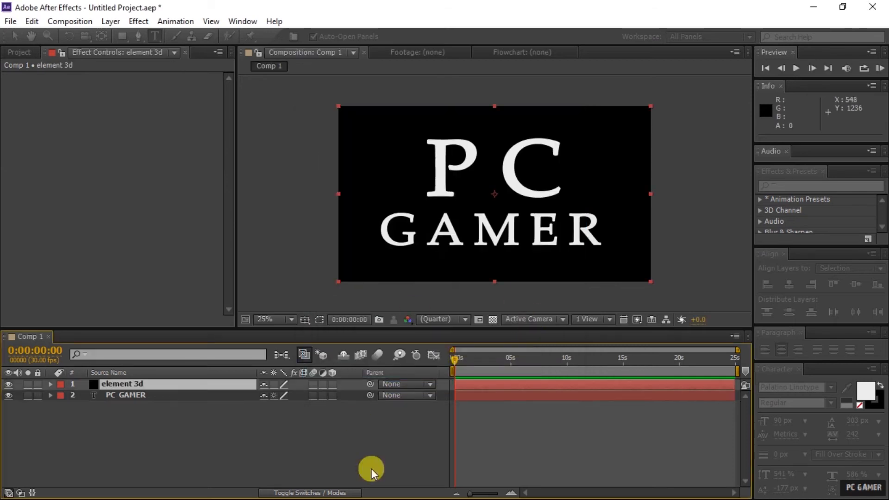
Step: Apply the Element effect to the element 3d solid layer
{"action": "right_click", "coordinate": [199, 429]}
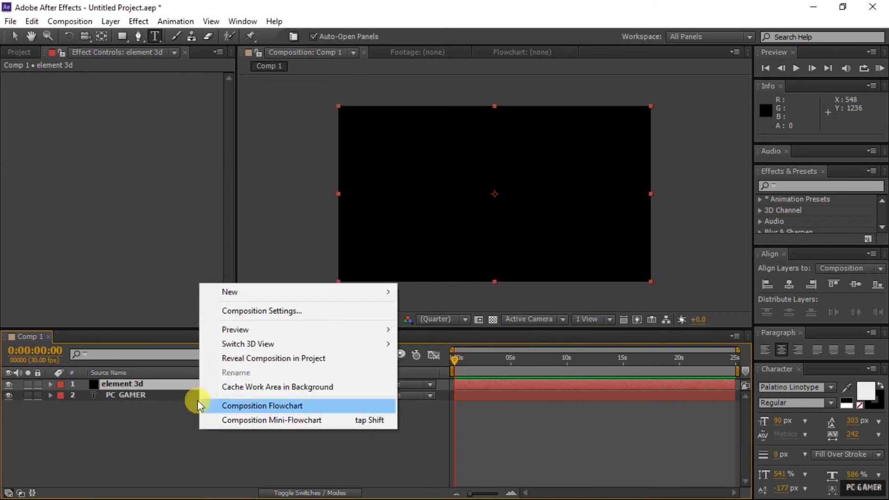
{"action": "left_click", "coordinate": [76, 433]}
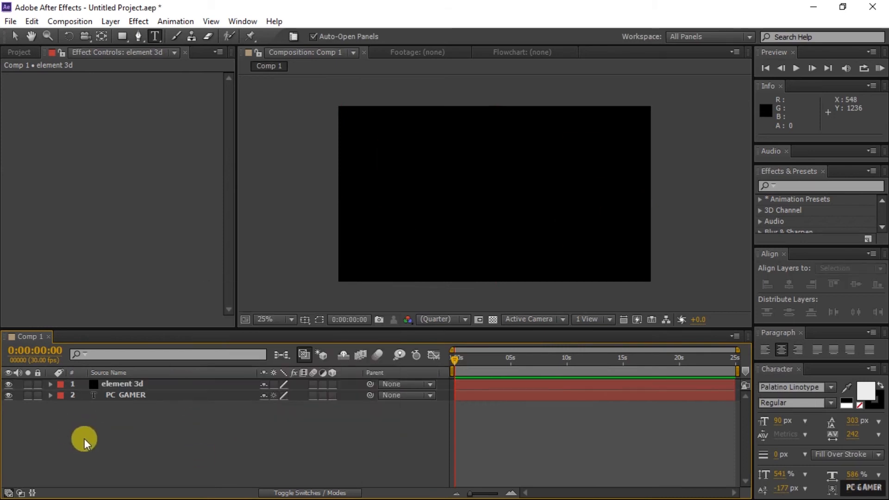
{"action": "left_click", "coordinate": [137, 384]}
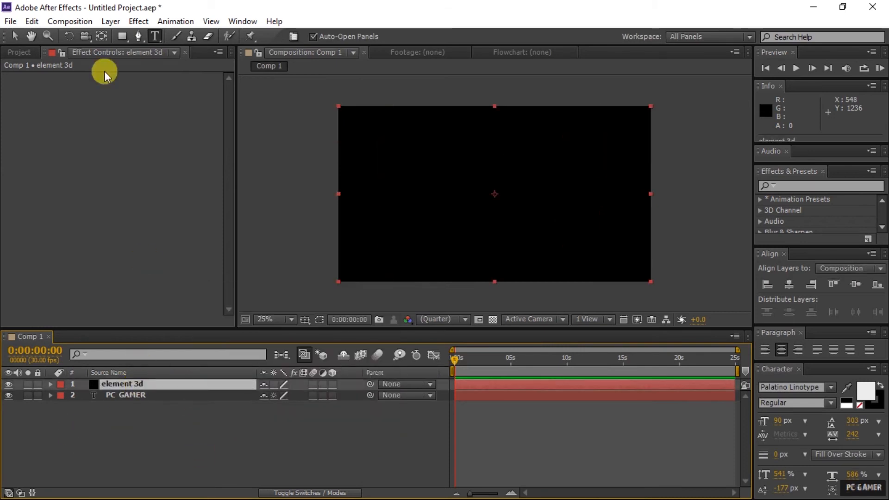
{"action": "left_click", "coordinate": [69, 21]}
{"action": "mouse_move", "coordinate": [169, 369]}
{"action": "left_click", "coordinate": [338, 368]}
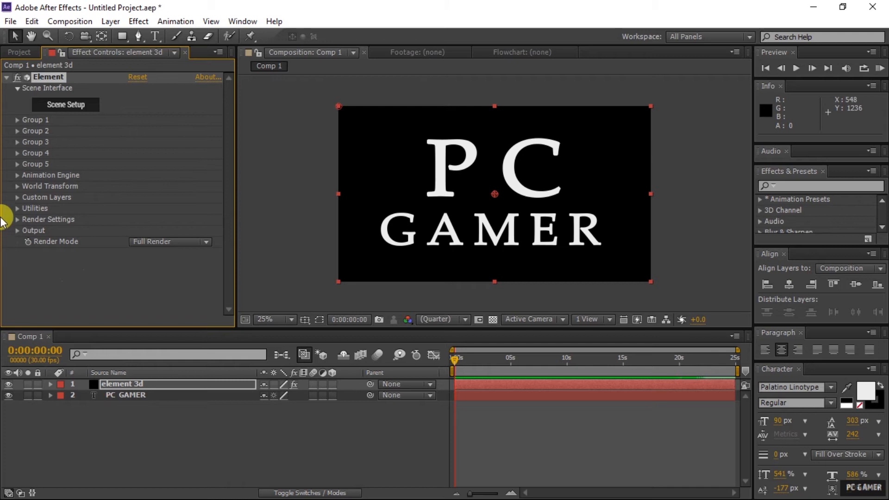
Step: Assign the PC GAMER text layer to Path Layer 1 in Element's custom text and masks
{"action": "left_click", "coordinate": [17, 198]}
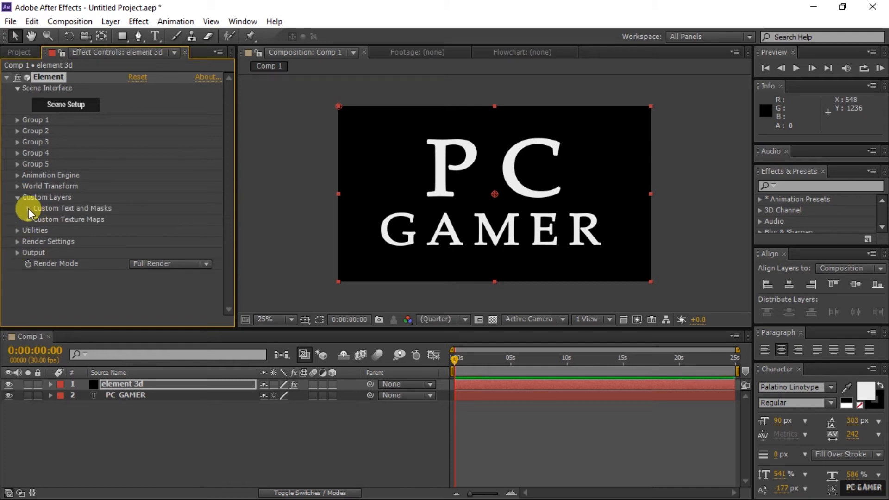
{"action": "left_click", "coordinate": [29, 209]}
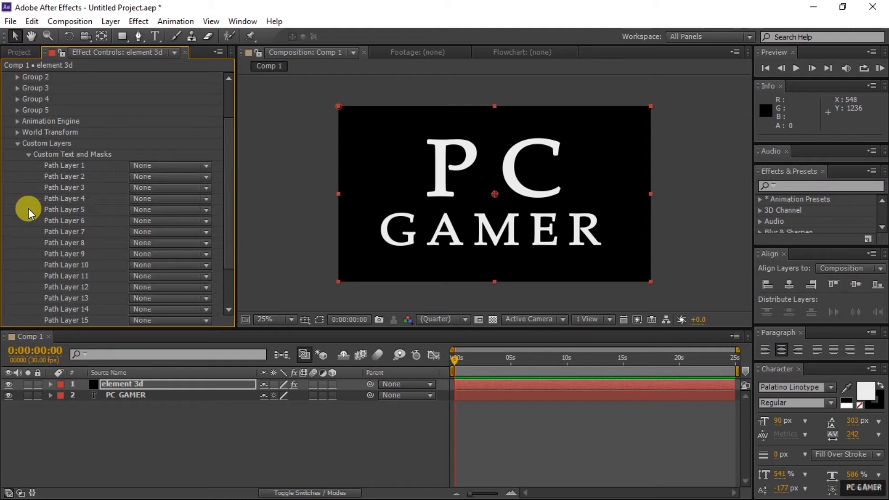
{"action": "left_click", "coordinate": [167, 168]}
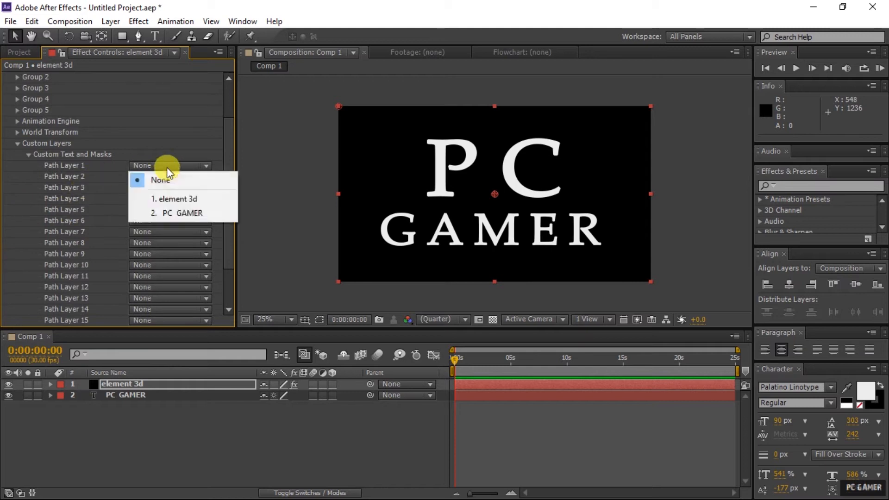
{"action": "left_click", "coordinate": [178, 208]}
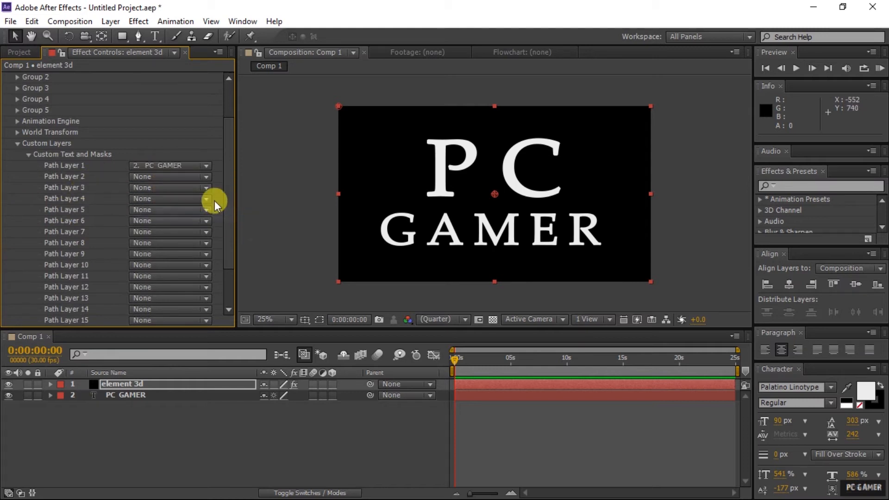
{"action": "left_click", "coordinate": [27, 155]}
Step: Open Element's scene setup and extrude the PC GAMER text into a 3D model
{"action": "left_click", "coordinate": [48, 106]}
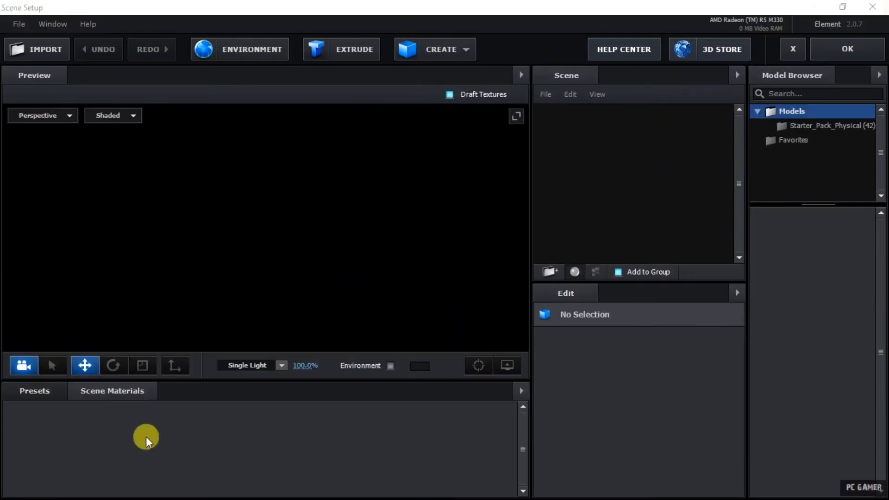
{"action": "left_click", "coordinate": [328, 50]}
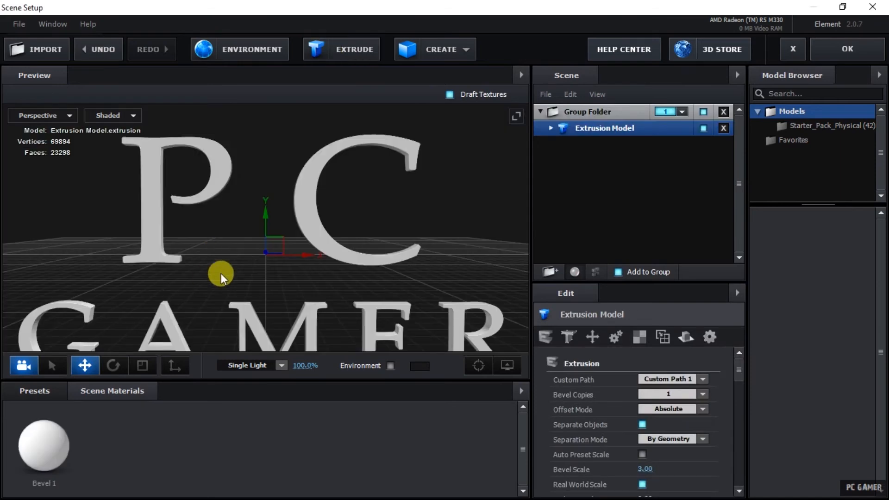
{"action": "scroll", "coordinate": [221, 274], "scroll_direction": "down", "scroll_amount": 2}
{"action": "left_click_drag", "start_coordinate": [238, 245], "coordinate": [311, 249]}
{"action": "mouse_move", "coordinate": [401, 241]}
{"action": "left_mouse_down"}
{"action": "mouse_move", "coordinate": [308, 245]}
{"action": "mouse_move", "coordinate": [322, 243]}
{"action": "mouse_move", "coordinate": [321, 264]}
{"action": "mouse_move", "coordinate": [274, 254]}
{"action": "mouse_move", "coordinate": [312, 252]}
{"action": "mouse_move", "coordinate": [234, 257]}
{"action": "mouse_move", "coordinate": [260, 257]}
{"action": "mouse_move", "coordinate": [262, 249]}
{"action": "mouse_move", "coordinate": [244, 246]}
{"action": "mouse_move", "coordinate": [295, 260]}
{"action": "left_mouse_up"}
{"action": "left_click", "coordinate": [627, 273]}
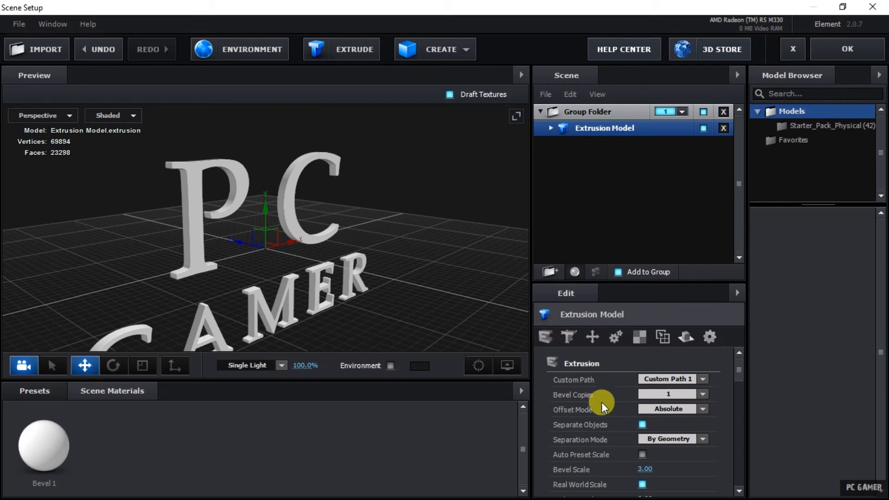
Step: Set the Extrude value of the text model's Bevel 1 to 2.5
{"action": "left_click", "coordinate": [550, 128]}
{"action": "left_click", "coordinate": [619, 148]}
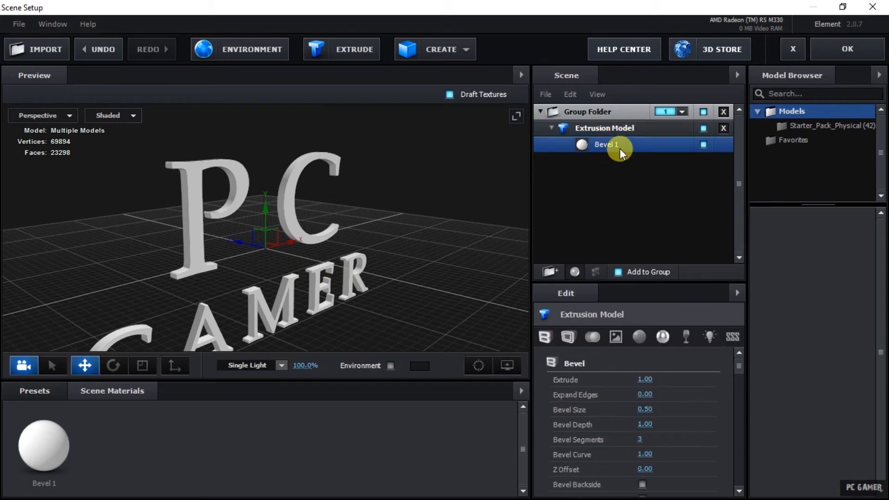
{"action": "left_click", "coordinate": [549, 129]}
{"action": "left_click", "coordinate": [588, 135]}
{"action": "left_click", "coordinate": [549, 129]}
{"action": "left_click", "coordinate": [602, 147]}
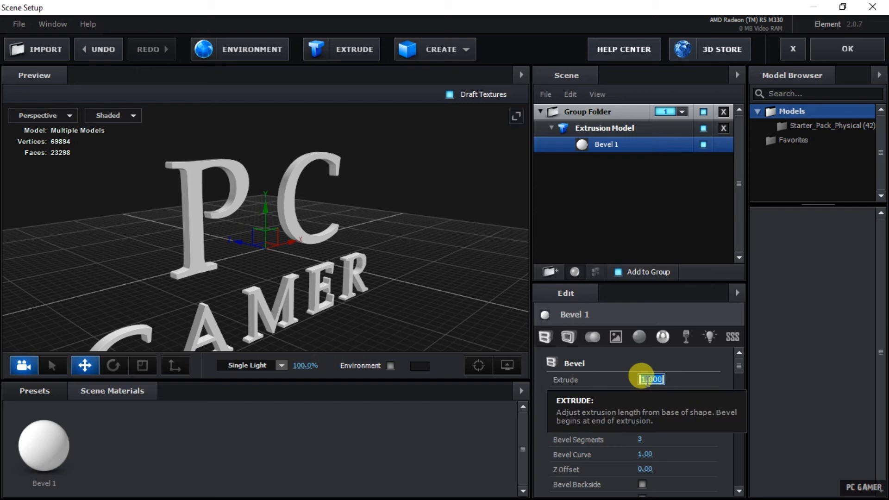
{"action": "type", "text": "2.5"}
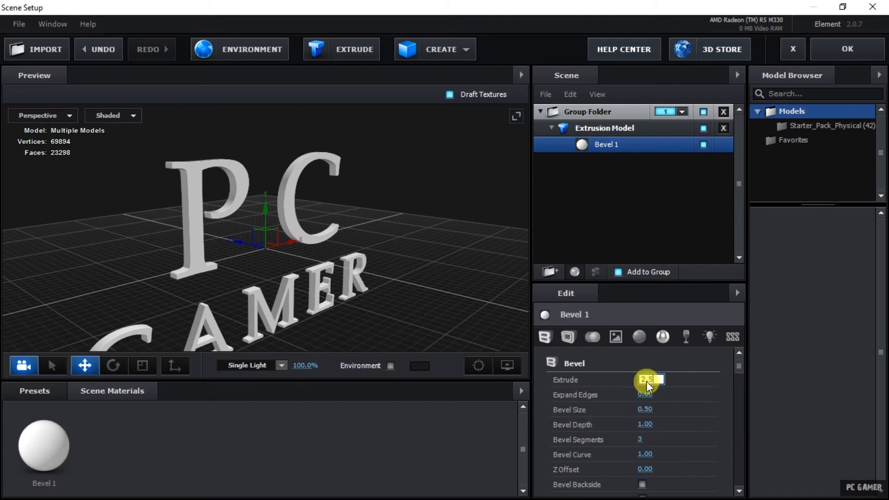
{"action": "key", "text": "Return"}
{"action": "left_click_drag", "start_coordinate": [423, 243], "coordinate": [375, 215]}
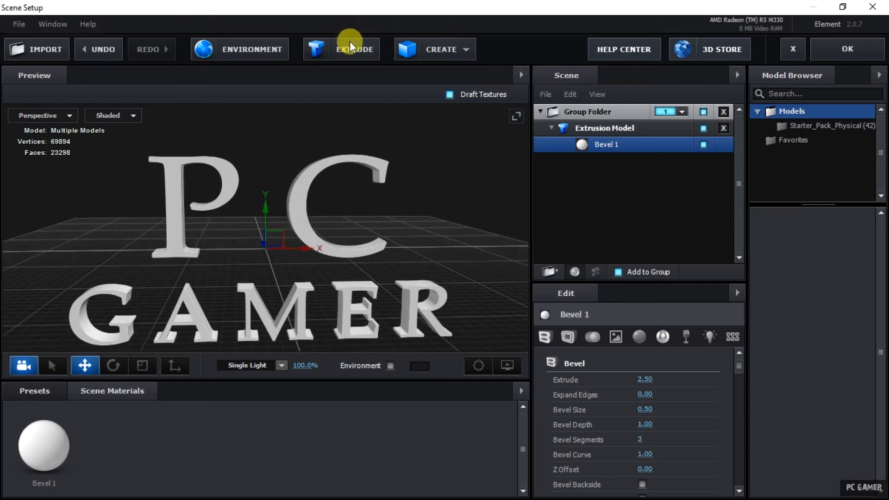
Step: Create a box model in the scene and set its XYZ size to 10 × 10 × 0.5
{"action": "left_click", "coordinate": [438, 56]}
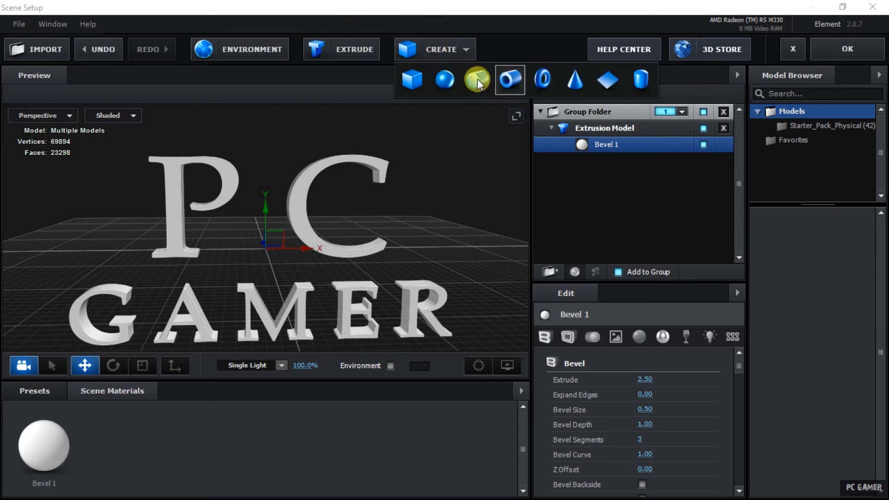
{"action": "left_click", "coordinate": [417, 85]}
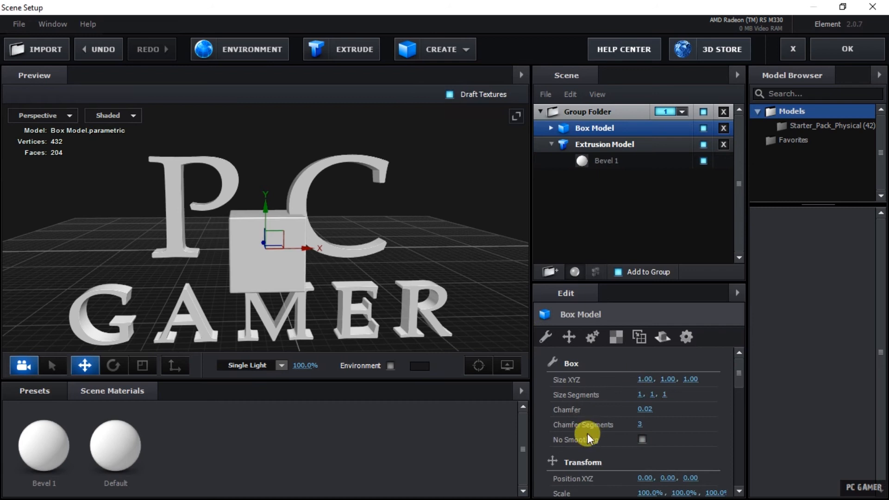
{"action": "left_click", "coordinate": [647, 379]}
{"action": "type", "text": "10"}
{"action": "key", "text": "Return"}
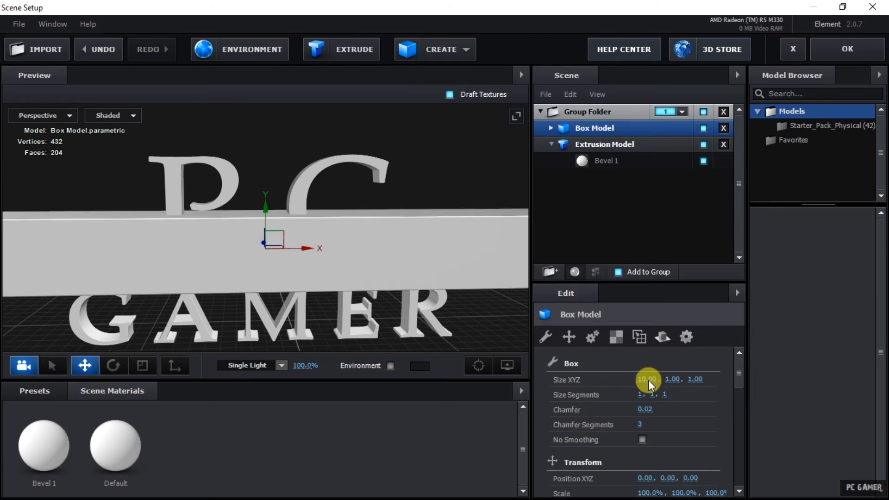
{"action": "left_click", "coordinate": [669, 381]}
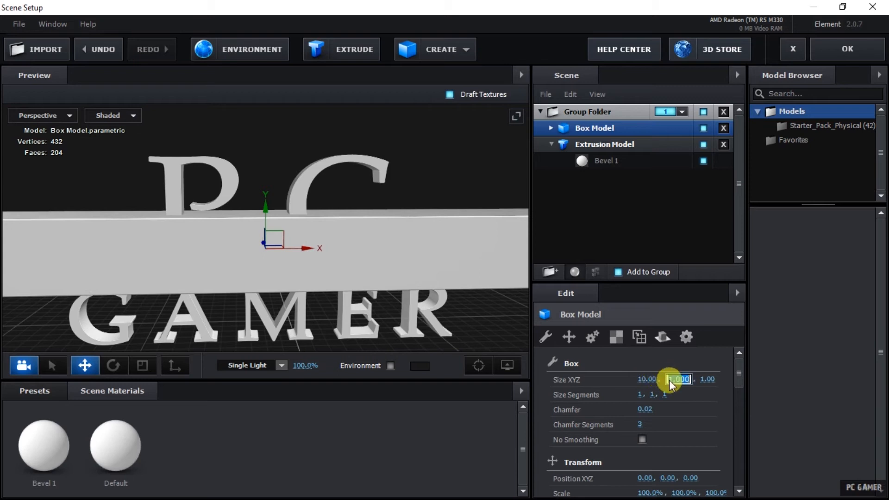
{"action": "type", "text": "10"}
{"action": "key", "text": "Return"}
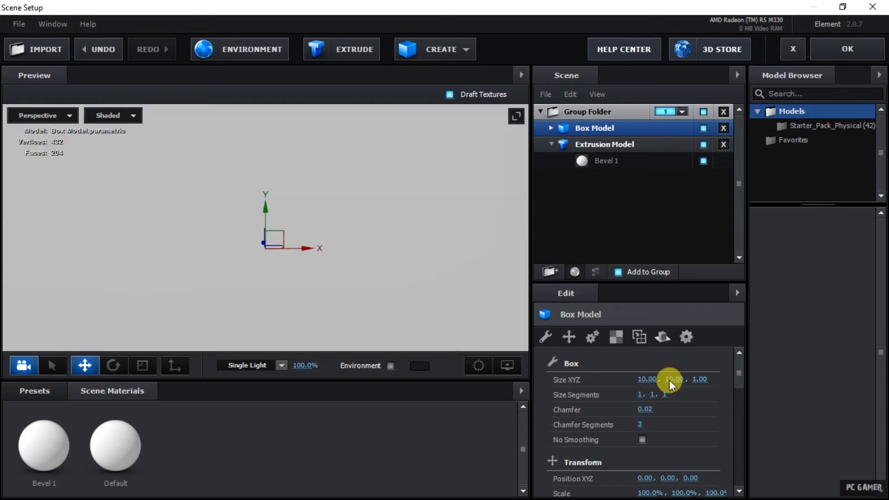
{"action": "left_click", "coordinate": [693, 380]}
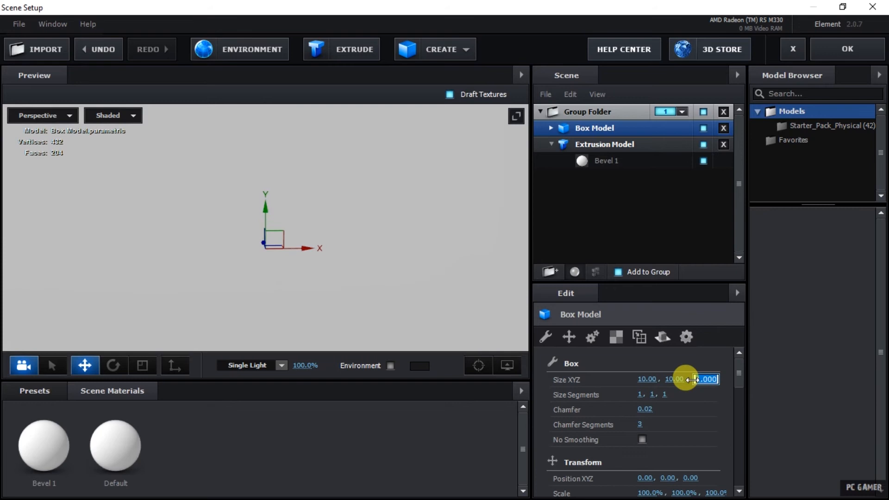
{"action": "type", "text": "0.5"}
{"action": "key", "text": "Return"}
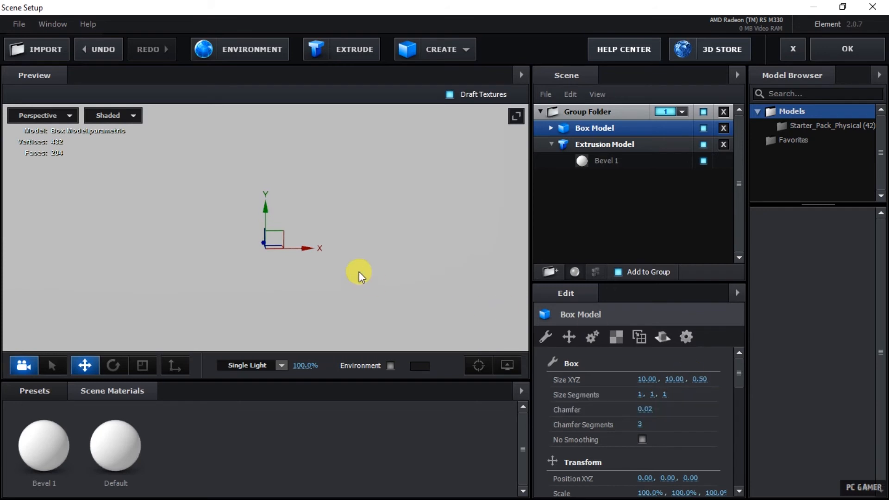
Step: Move the box back along the Z axis to about 0.51, behind the PC GAMER text
{"action": "left_click_drag", "start_coordinate": [345, 284], "coordinate": [415, 282]}
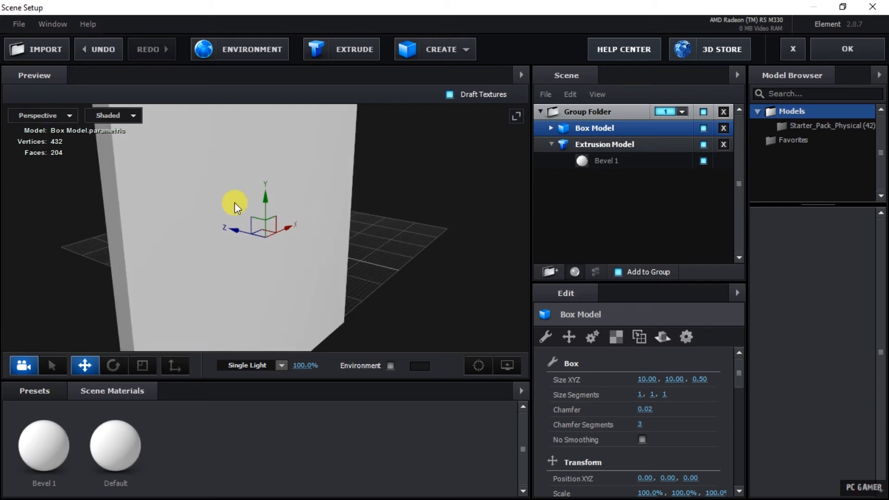
{"action": "left_click_drag", "start_coordinate": [237, 235], "coordinate": [226, 229]}
{"action": "scroll", "coordinate": [294, 229], "scroll_direction": "down", "scroll_amount": 3}
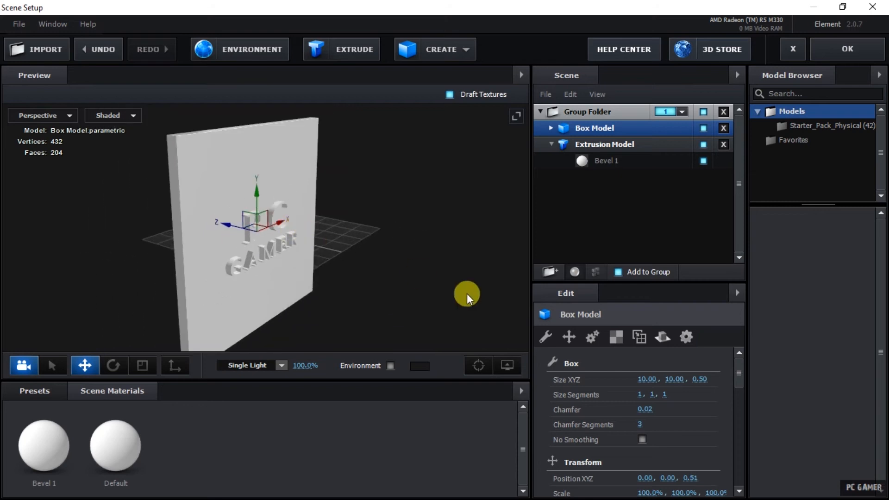
Step: Resize the box to 8 in X and 6 in Y
{"action": "left_click", "coordinate": [676, 379]}
{"action": "type", "text": "6"}
{"action": "key", "text": "Return"}
{"action": "left_click", "coordinate": [646, 378]}
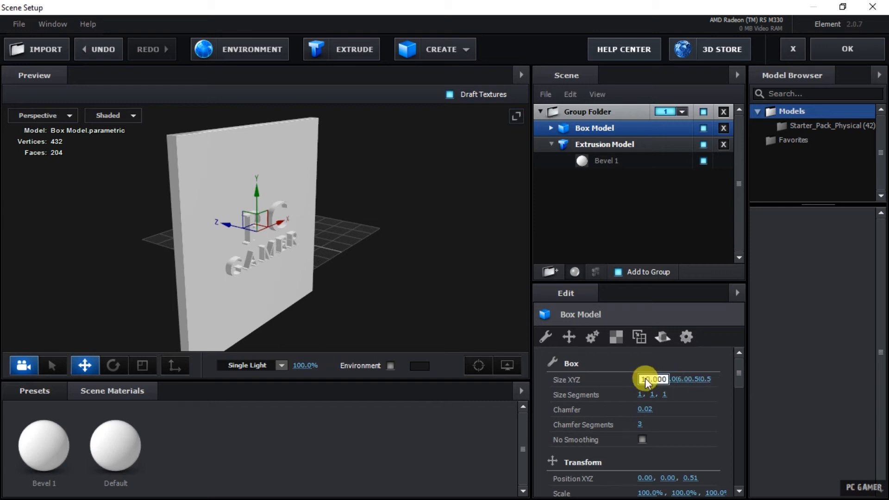
{"action": "type", "text": "8"}
{"action": "key", "text": "Return"}
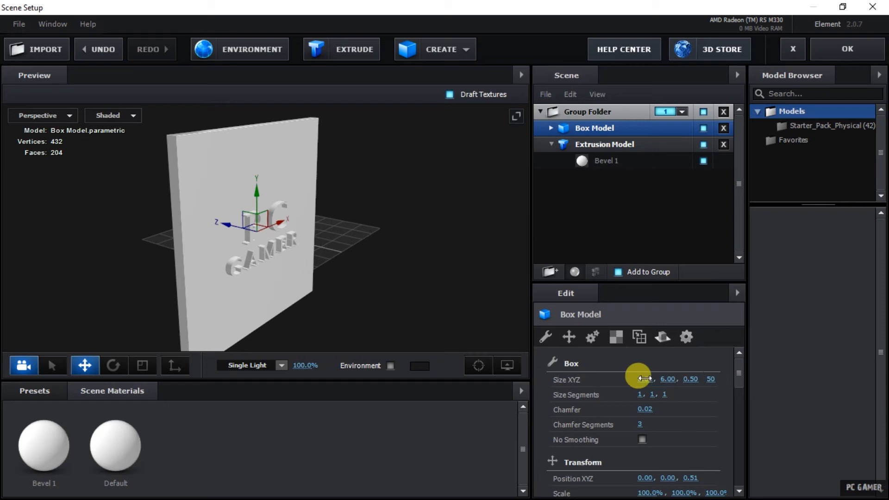
{"action": "mouse_move", "coordinate": [438, 291]}
{"action": "left_mouse_down"}
{"action": "mouse_move", "coordinate": [387, 296]}
{"action": "mouse_move", "coordinate": [424, 291]}
{"action": "left_mouse_up"}
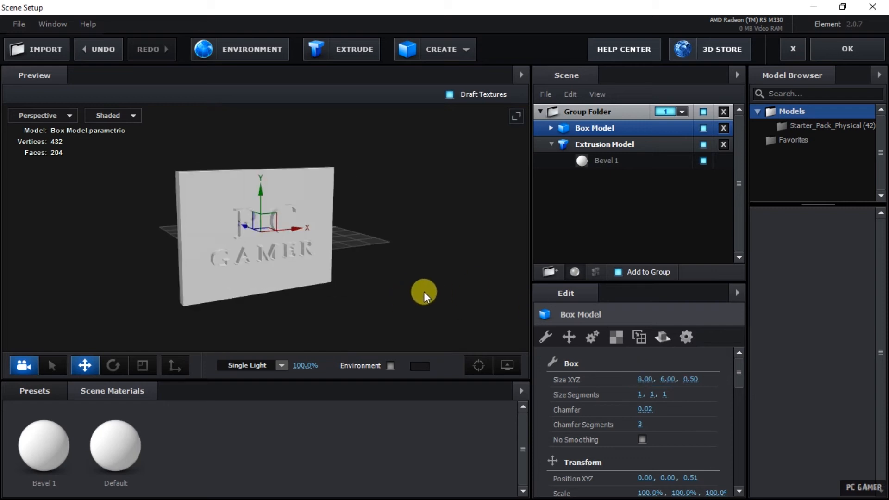
Step: Reduce the box's Y size to 5.5 and its Z thickness to 0.25
{"action": "left_click", "coordinate": [666, 378]}
{"action": "type", "text": "5.5"}
{"action": "key", "text": "Return"}
{"action": "left_click_drag", "start_coordinate": [435, 243], "coordinate": [491, 234]}
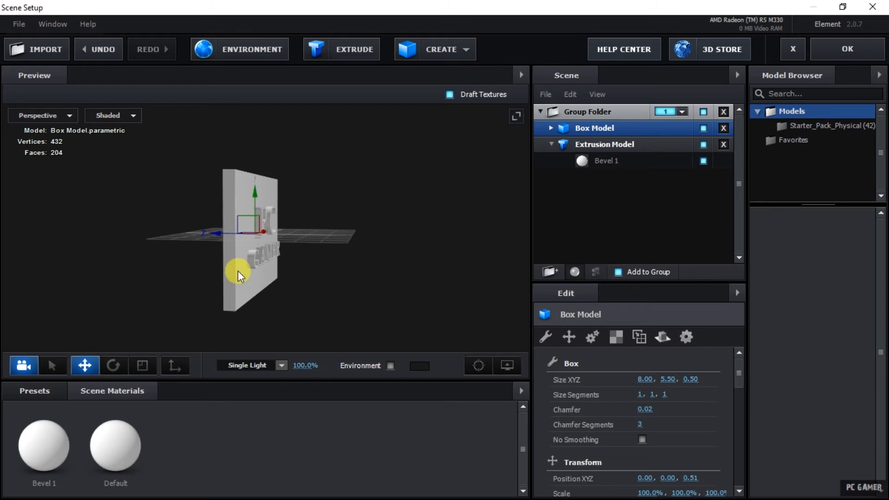
{"action": "left_click_drag", "start_coordinate": [237, 271], "coordinate": [202, 293]}
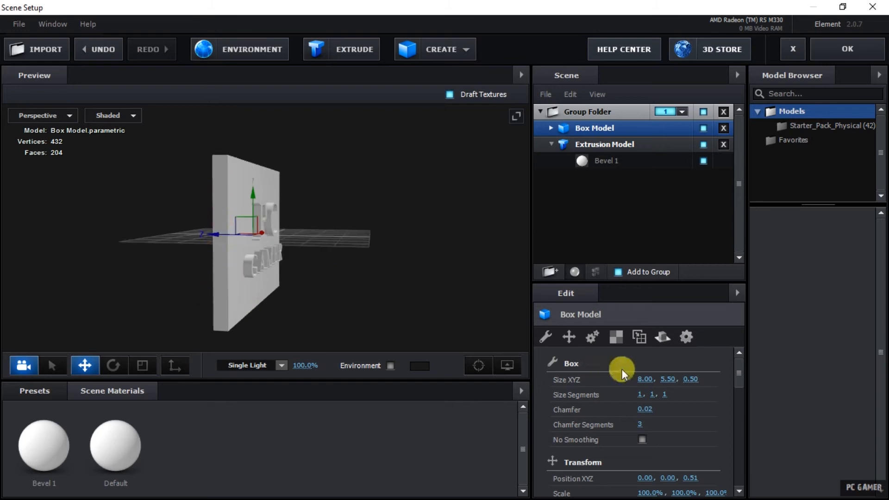
{"action": "left_click", "coordinate": [692, 380]}
{"action": "type", "text": "0.25"}
{"action": "key", "text": "Return"}
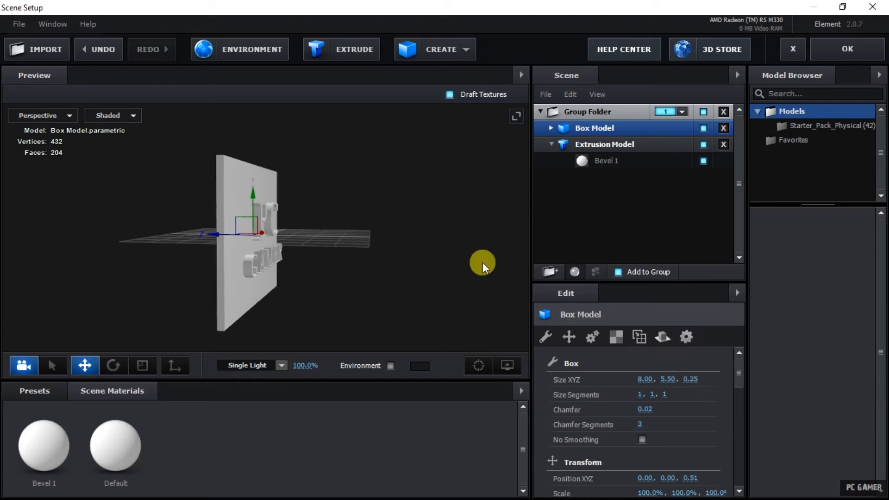
Step: Move the box along the Z axis to about 0.32, up against the back of the letters
{"action": "scroll", "coordinate": [215, 271], "scroll_direction": "up", "scroll_amount": 3}
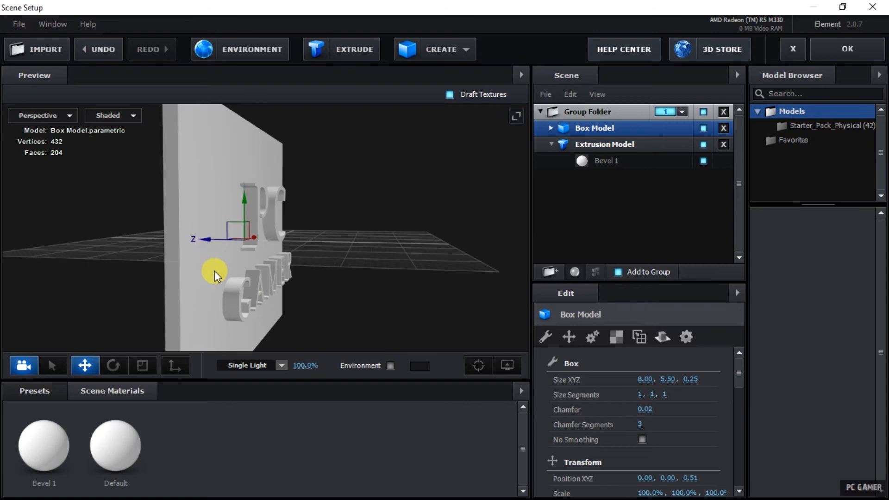
{"action": "left_click_drag", "start_coordinate": [351, 287], "coordinate": [369, 300]}
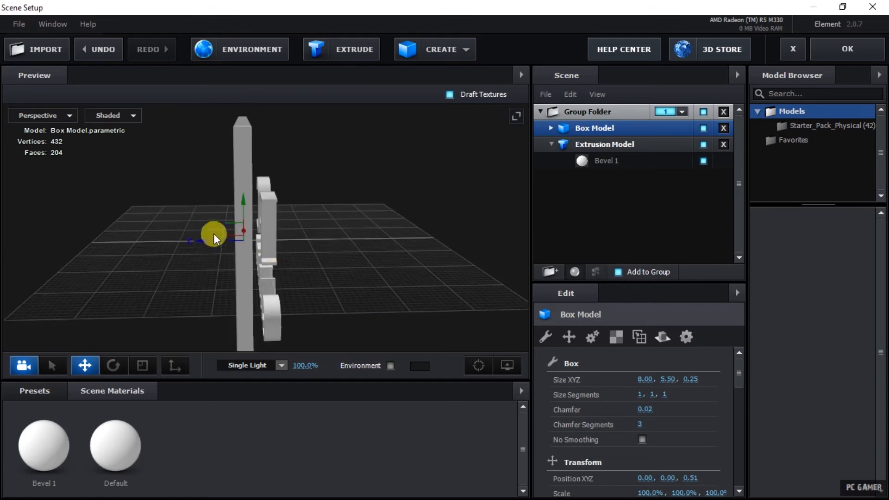
{"action": "left_click_drag", "start_coordinate": [210, 240], "coordinate": [221, 241]}
{"action": "left_click_drag", "start_coordinate": [372, 263], "coordinate": [327, 268]}
{"action": "scroll", "coordinate": [254, 258], "scroll_direction": "up", "scroll_amount": 3}
{"action": "mouse_move", "coordinate": [183, 240]}
{"action": "left_mouse_down"}
{"action": "mouse_move", "coordinate": [201, 252]}
{"action": "mouse_move", "coordinate": [185, 248]}
{"action": "mouse_move", "coordinate": [201, 245]}
{"action": "mouse_move", "coordinate": [193, 248]}
{"action": "left_mouse_up"}
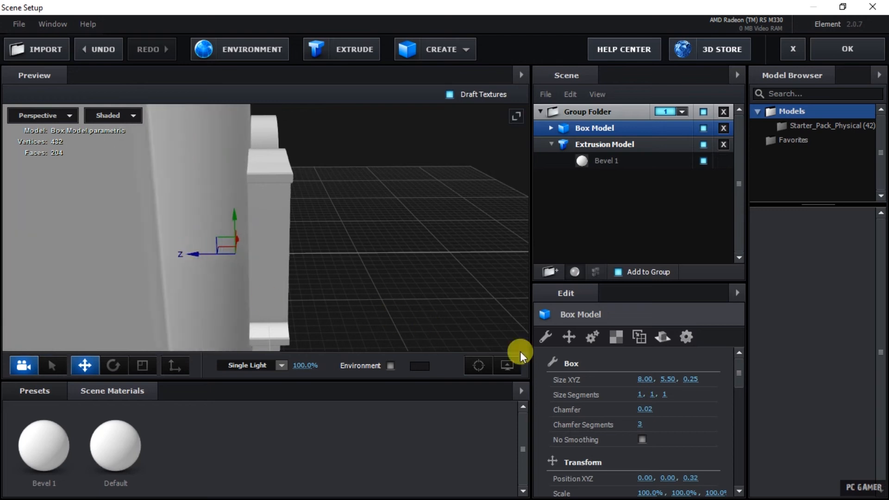
Step: Set Bevel 1's Extrude value to 3 and shift the text slightly along Z away from the box
{"action": "left_click", "coordinate": [601, 166]}
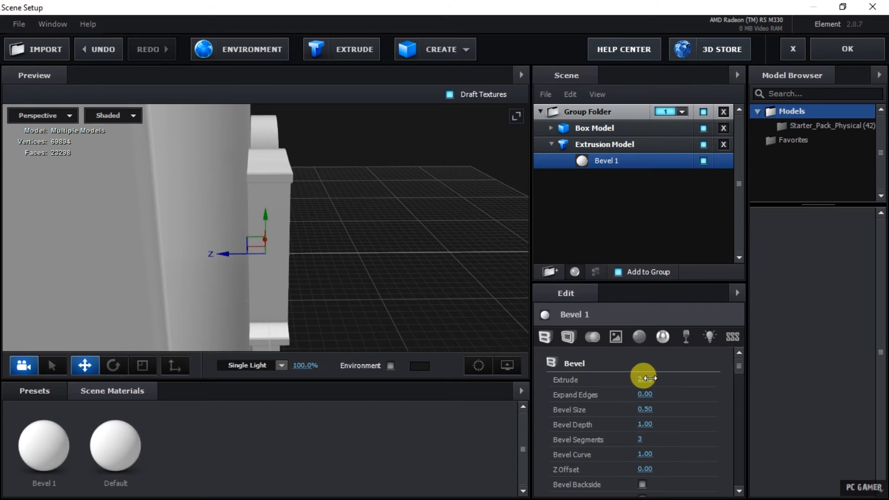
{"action": "left_click", "coordinate": [646, 379]}
{"action": "type", "text": "3"}
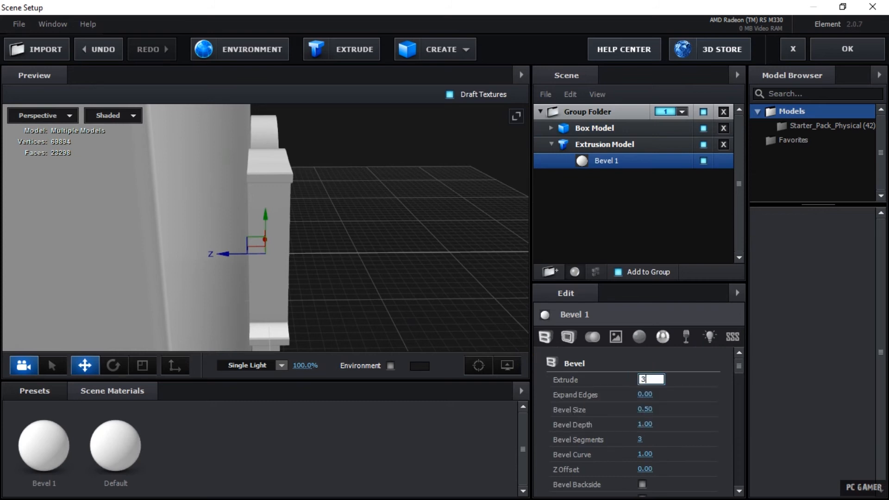
{"action": "key", "text": "Return"}
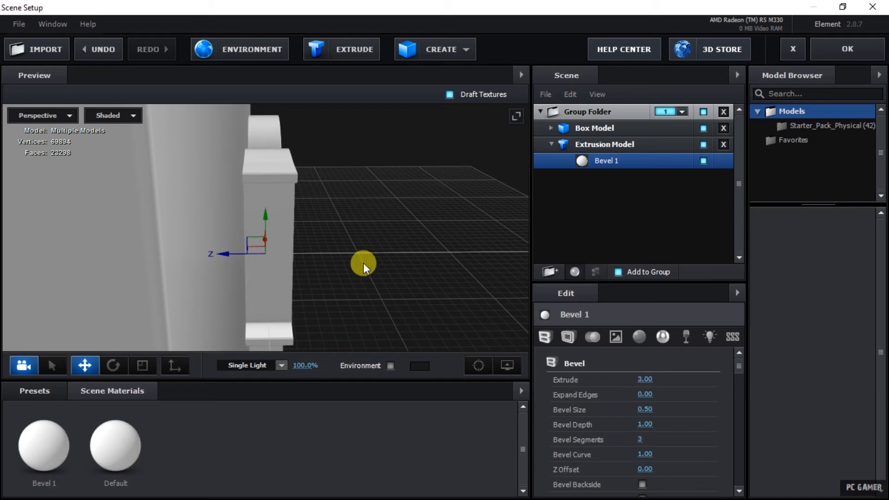
{"action": "mouse_move", "coordinate": [240, 257]}
{"action": "left_mouse_down"}
{"action": "mouse_move", "coordinate": [231, 259]}
{"action": "mouse_move", "coordinate": [245, 257]}
{"action": "left_mouse_up"}
Step: Nudge the box model along the Z axis to about 0.30, closer to the text
{"action": "left_click", "coordinate": [584, 128]}
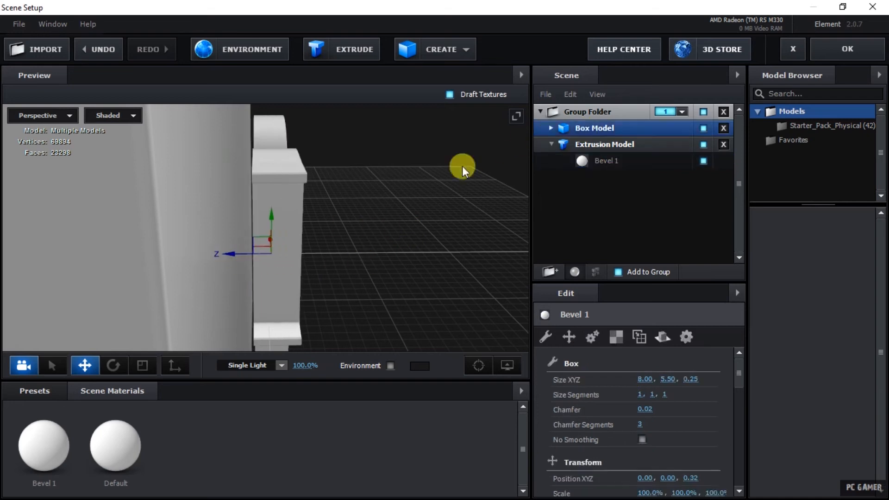
{"action": "left_click", "coordinate": [212, 230]}
{"action": "mouse_move", "coordinate": [201, 249]}
{"action": "left_mouse_down"}
{"action": "mouse_move", "coordinate": [213, 252]}
{"action": "mouse_move", "coordinate": [198, 252]}
{"action": "left_mouse_up"}
{"action": "left_click_drag", "start_coordinate": [327, 245], "coordinate": [327, 244]}
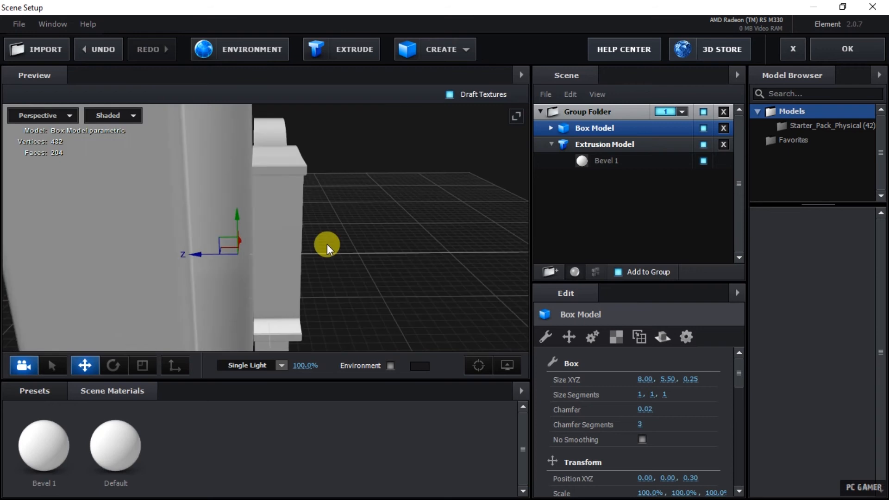
Step: Push the text back along Z so the letters sink into the box, and apply the scene setup
{"action": "left_click", "coordinate": [575, 158]}
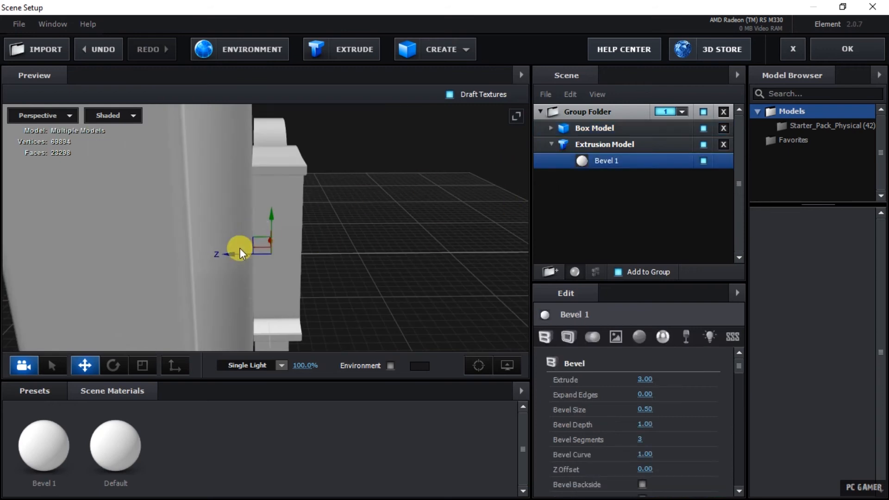
{"action": "left_click_drag", "start_coordinate": [240, 254], "coordinate": [217, 256]}
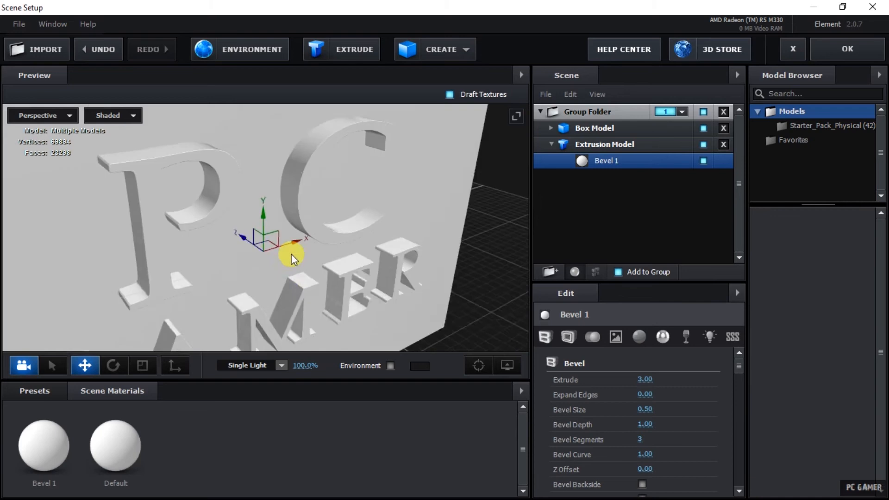
{"action": "left_click_drag", "start_coordinate": [291, 254], "coordinate": [344, 275]}
{"action": "left_click_drag", "start_coordinate": [452, 293], "coordinate": [368, 295]}
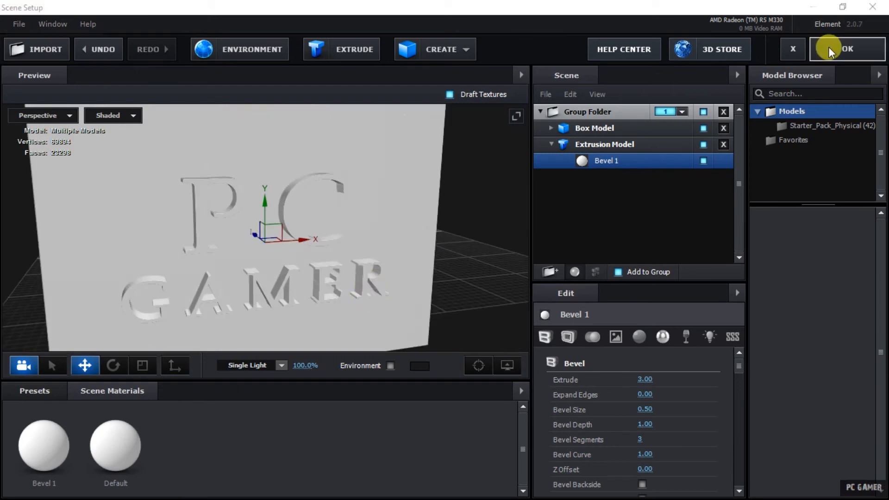
{"action": "left_click", "coordinate": [829, 49]}
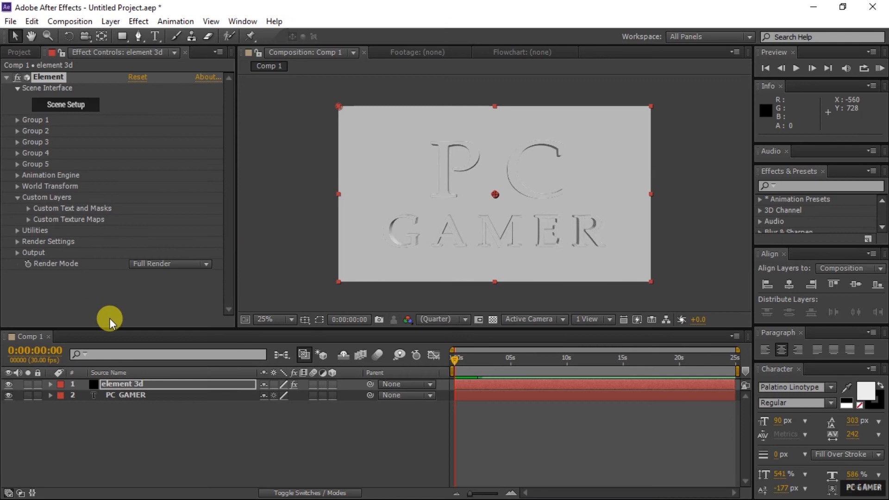
Step: Import fiverr.mp4 into the project and place it in Comp 1 below the PC GAMER layer
{"action": "left_click", "coordinate": [15, 54]}
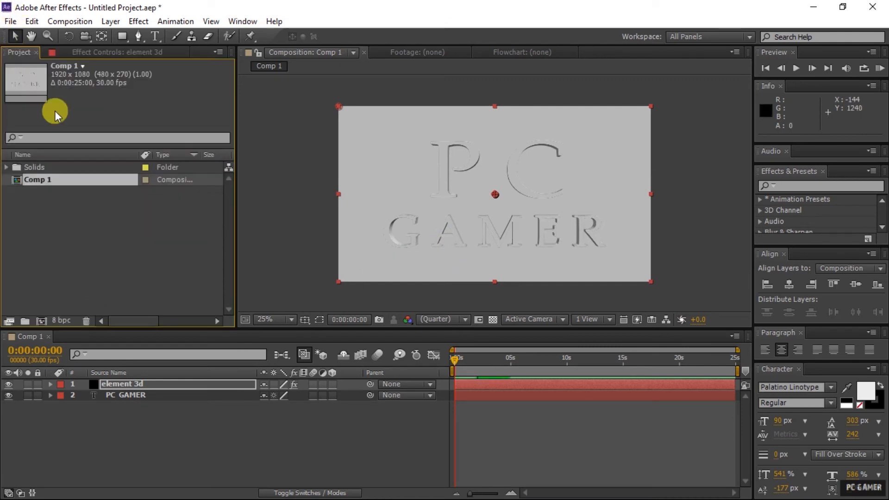
{"action": "right_click", "coordinate": [49, 231]}
{"action": "mouse_move", "coordinate": [109, 286]}
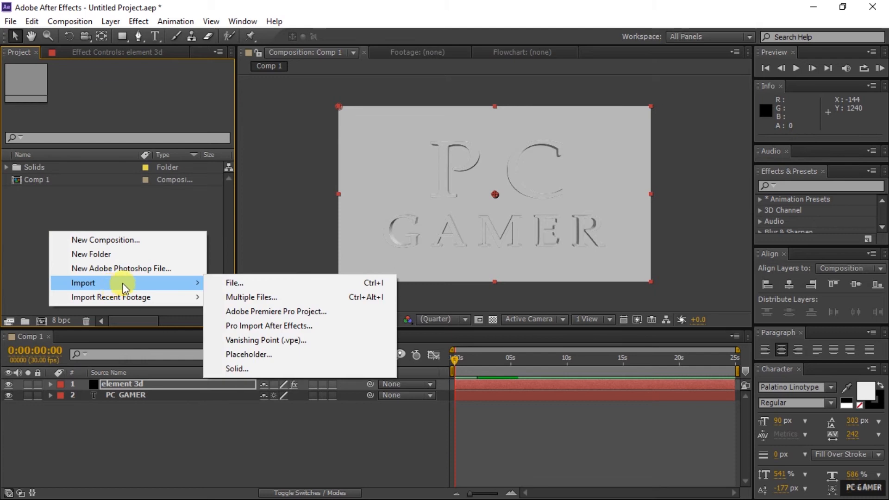
{"action": "left_click", "coordinate": [276, 283]}
{"action": "left_click", "coordinate": [105, 118]}
{"action": "left_click", "coordinate": [338, 269]}
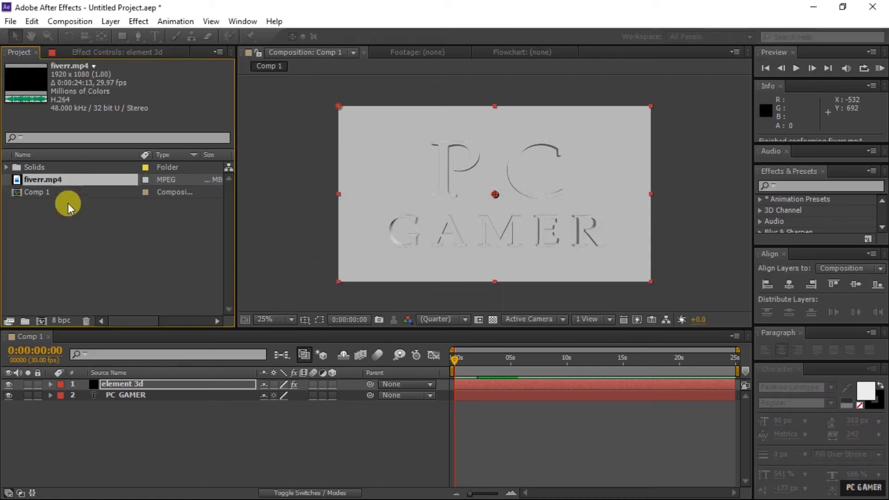
{"action": "left_click_drag", "start_coordinate": [73, 182], "coordinate": [124, 402]}
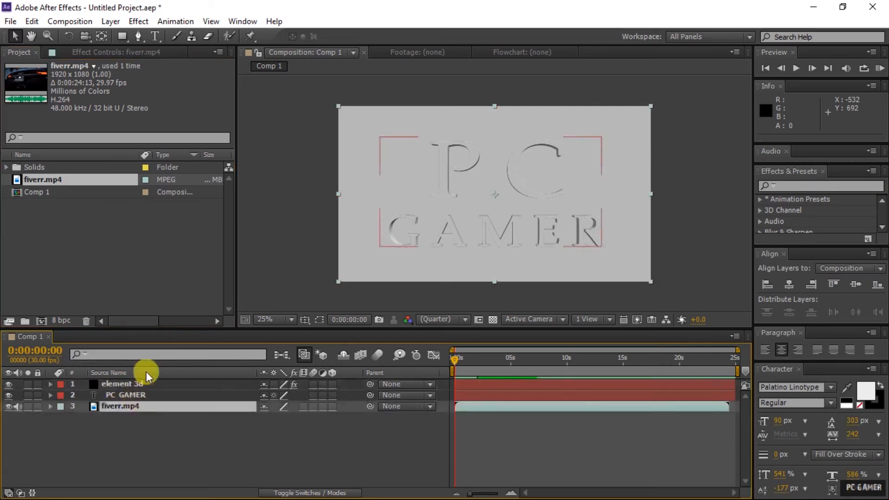
Step: Reveal the Custom Texture Maps settings of the Element effect on the element 3d layer
{"action": "left_click", "coordinate": [133, 382]}
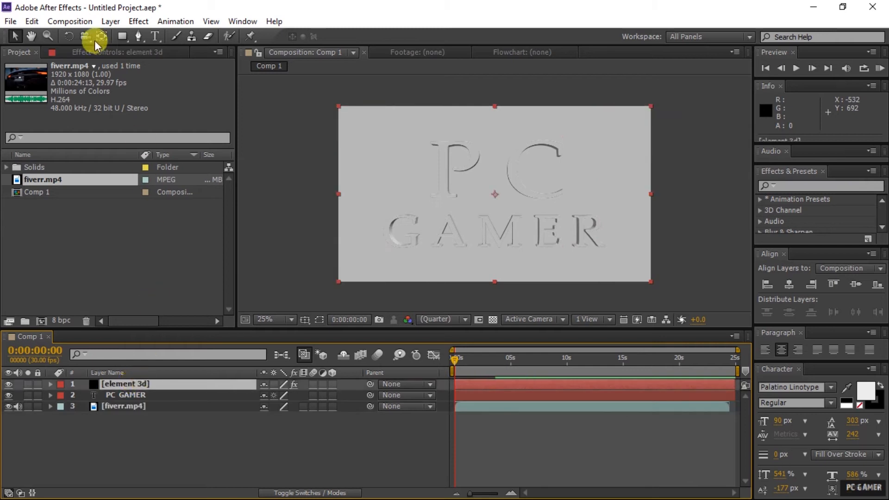
{"action": "left_click", "coordinate": [104, 55]}
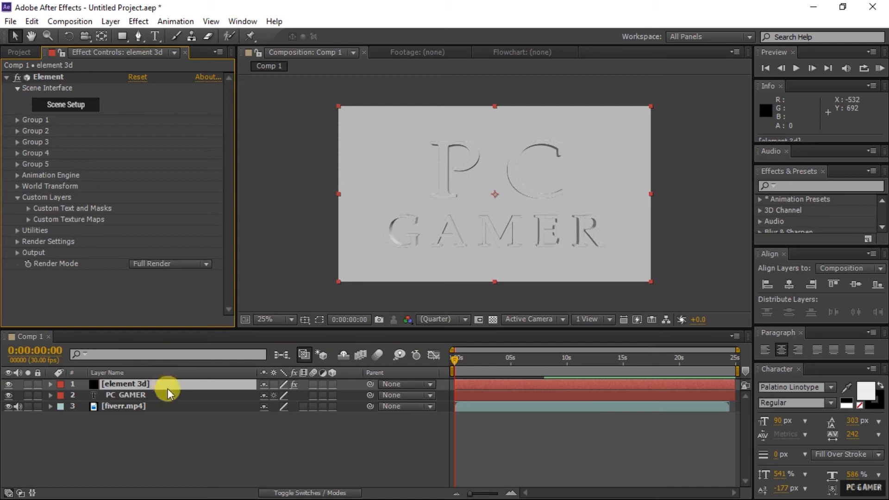
{"action": "left_click", "coordinate": [27, 219]}
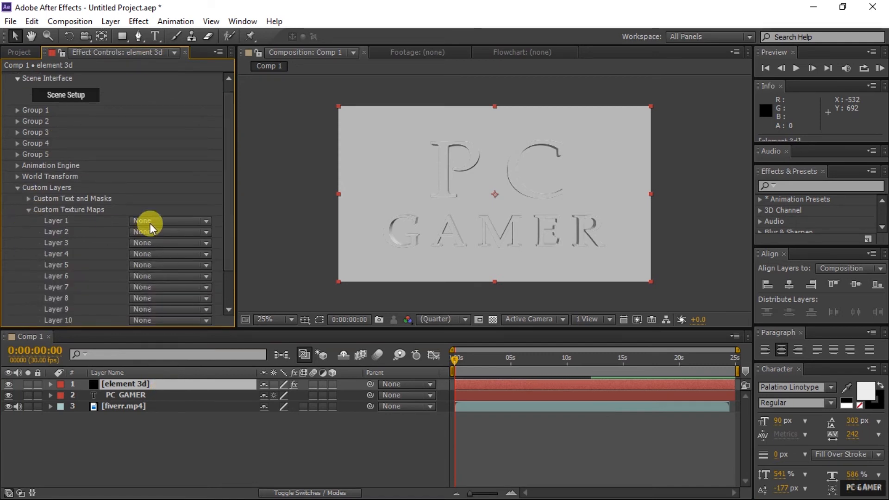
Step: Rename the fiverr.mp4 layer in Comp 1 as texture
{"action": "right_click", "coordinate": [154, 409]}
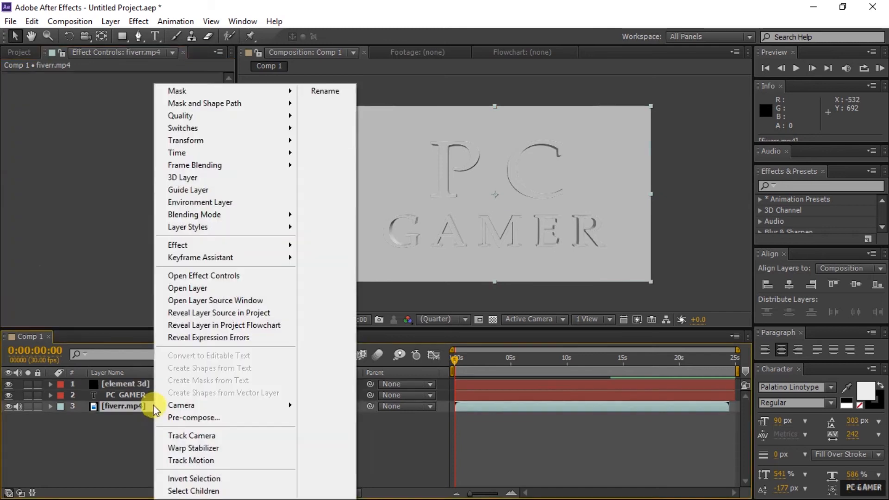
{"action": "left_click", "coordinate": [339, 96]}
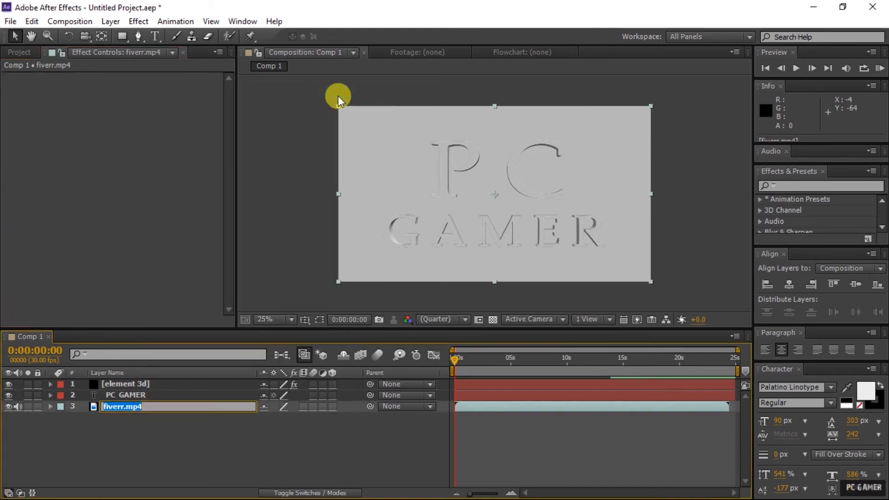
{"action": "type", "text": "texture"}
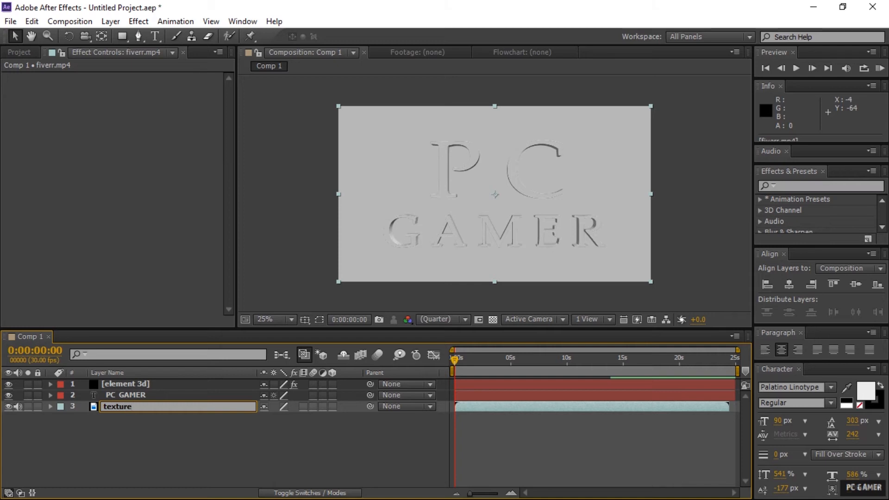
{"action": "key", "text": "Return"}
{"action": "key", "text": "period"}
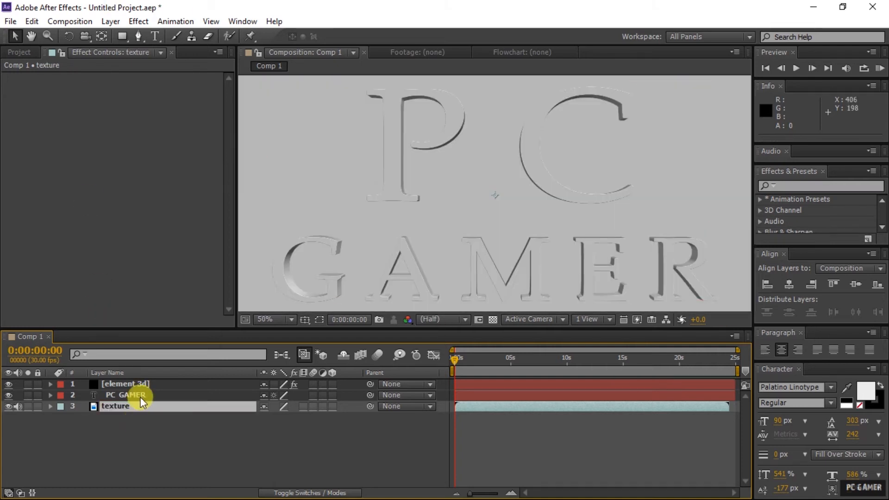
Step: Assign the texture layer to Layer 1 of the custom texture maps in the element 3d layer's Element effect
{"action": "left_click", "coordinate": [146, 383]}
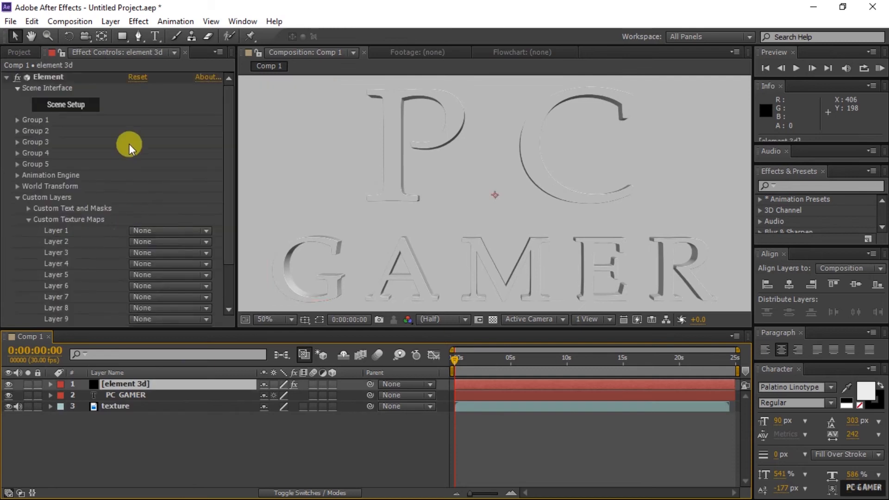
{"action": "left_click", "coordinate": [159, 232]}
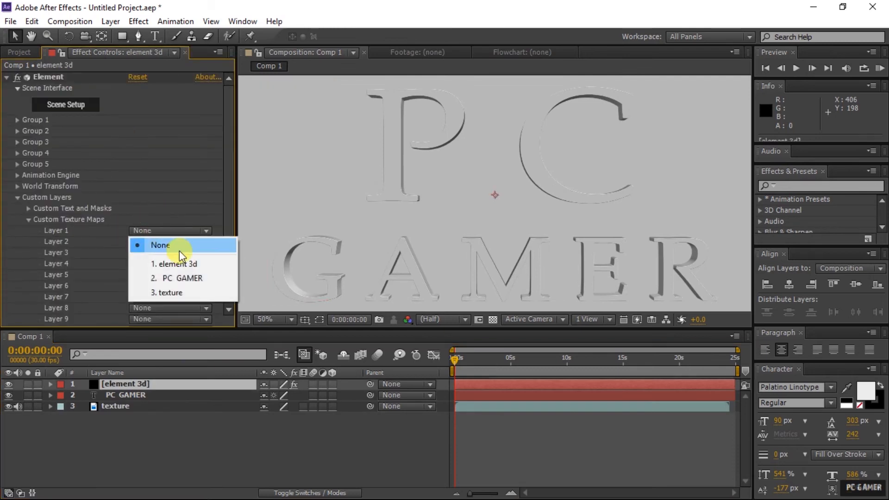
{"action": "left_click", "coordinate": [187, 291]}
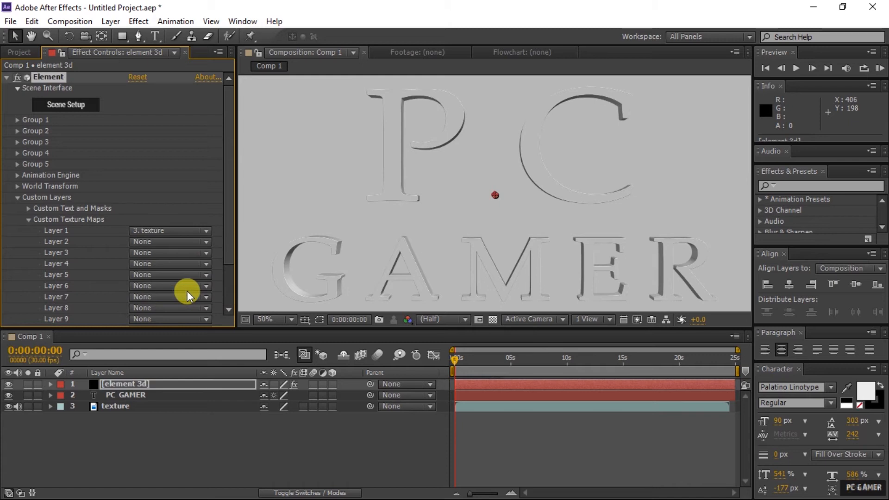
Step: In the Element scene setup, load Custom Layer 1 as the Diffuse texture of the Bevel 1 material
{"action": "left_click", "coordinate": [58, 108]}
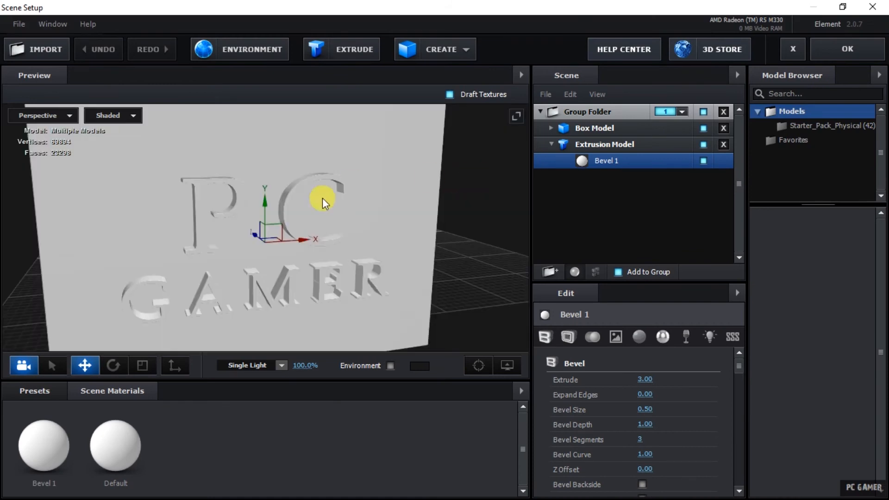
{"action": "scroll", "coordinate": [589, 404], "scroll_direction": "down", "scroll_amount": 4}
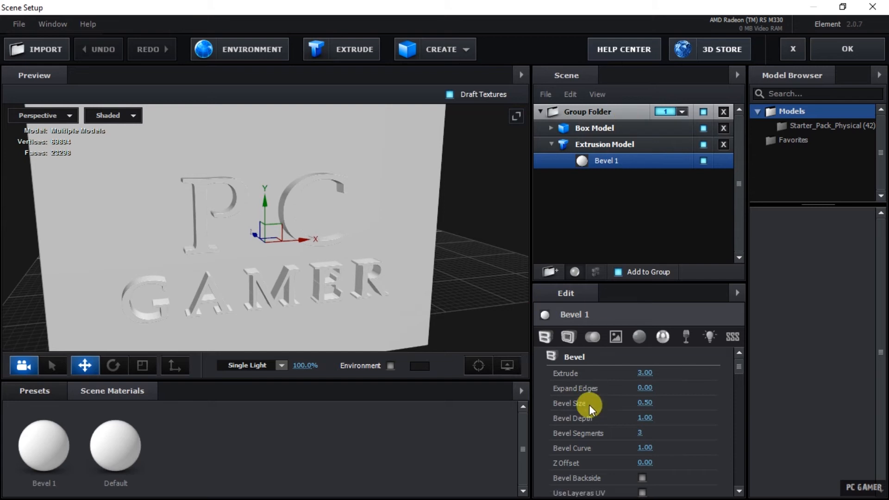
{"action": "scroll", "coordinate": [600, 422], "scroll_direction": "down", "scroll_amount": 5}
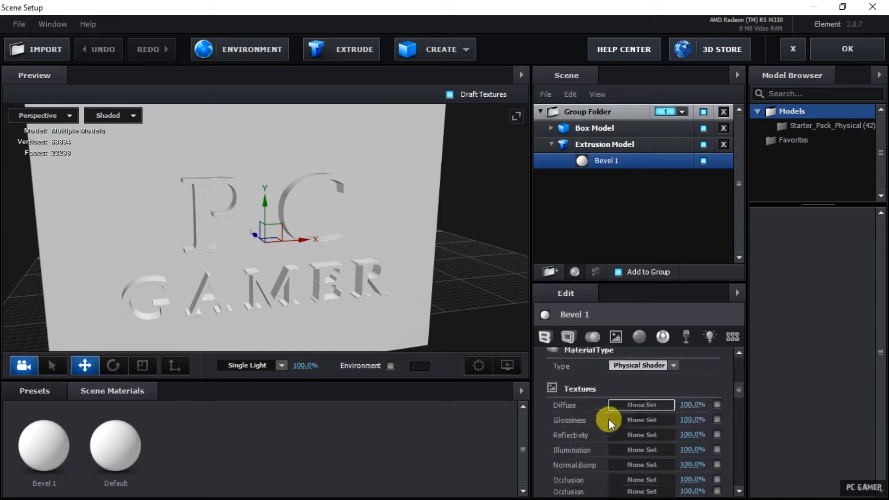
{"action": "scroll", "coordinate": [588, 389], "scroll_direction": "down", "scroll_amount": 1}
{"action": "scroll", "coordinate": [739, 401], "scroll_direction": "up", "scroll_amount": 2}
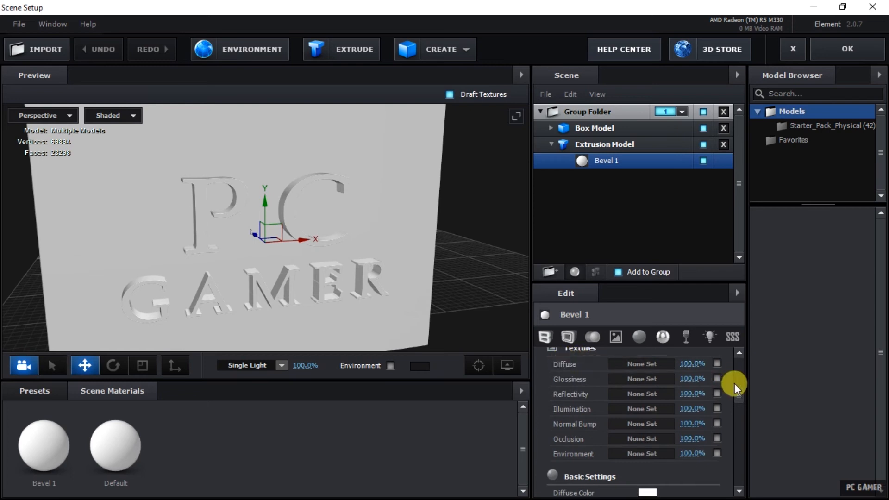
{"action": "scroll", "coordinate": [738, 389], "scroll_direction": "up", "scroll_amount": 1}
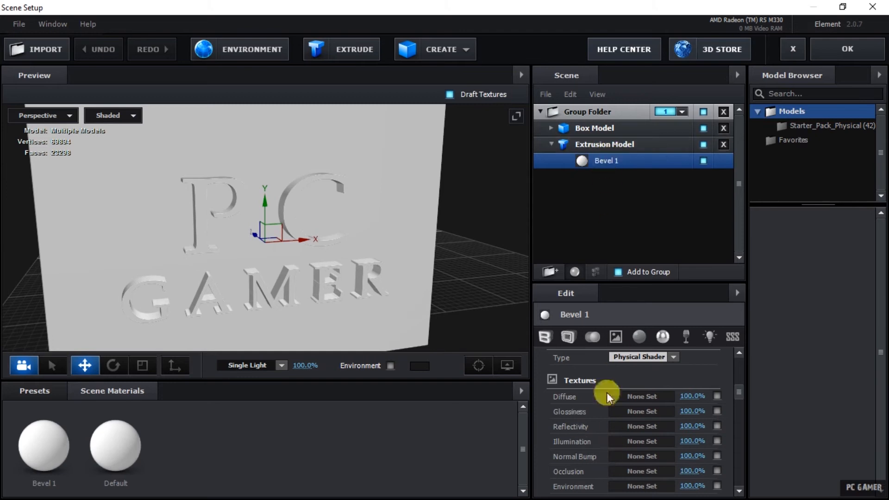
{"action": "left_click", "coordinate": [640, 396]}
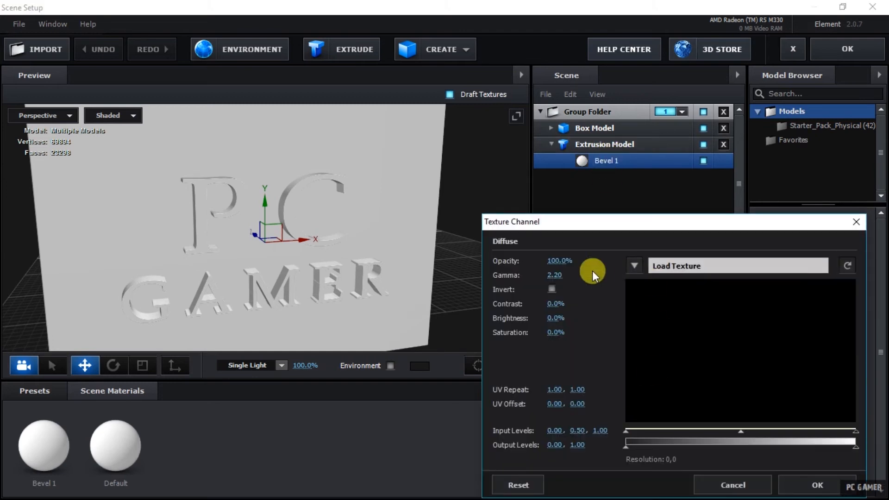
{"action": "left_click", "coordinate": [634, 264]}
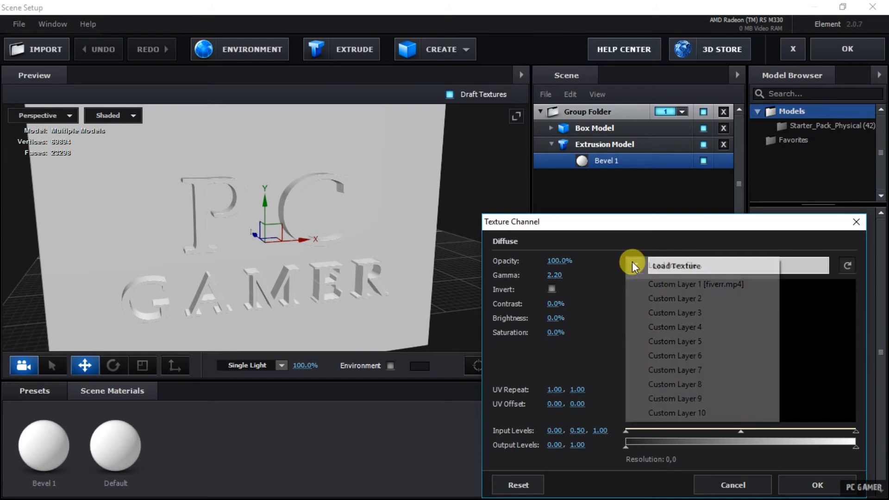
{"action": "left_click", "coordinate": [674, 284]}
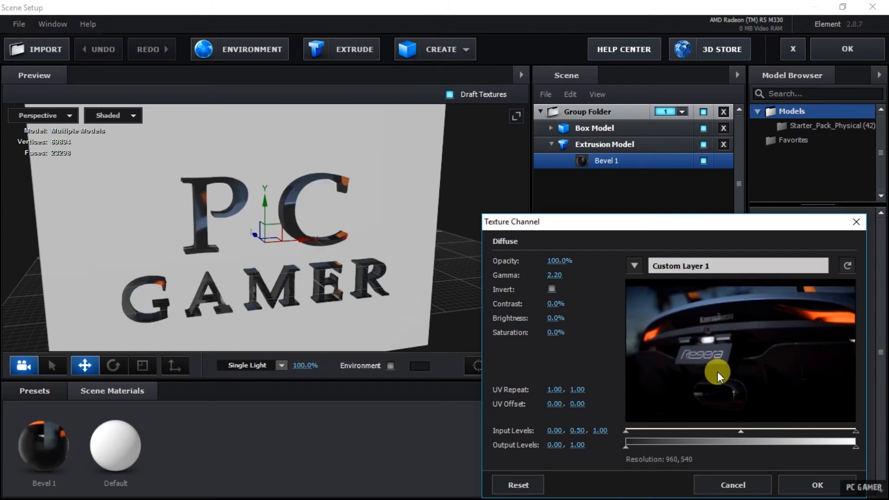
{"action": "left_click", "coordinate": [796, 482]}
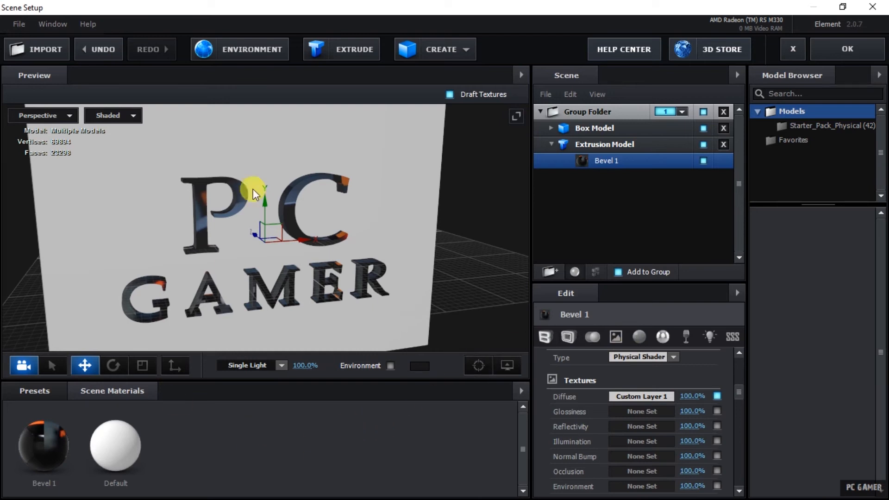
Step: Apply the textured Bevel 1 material to the box panel behind the letters and accept the scene setup
{"action": "left_click_drag", "start_coordinate": [67, 372], "coordinate": [99, 251]}
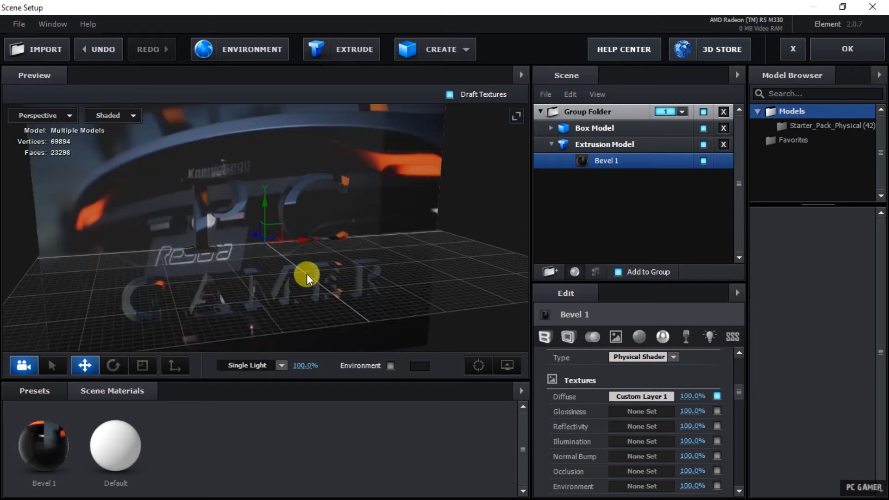
{"action": "left_click_drag", "start_coordinate": [463, 259], "coordinate": [502, 239]}
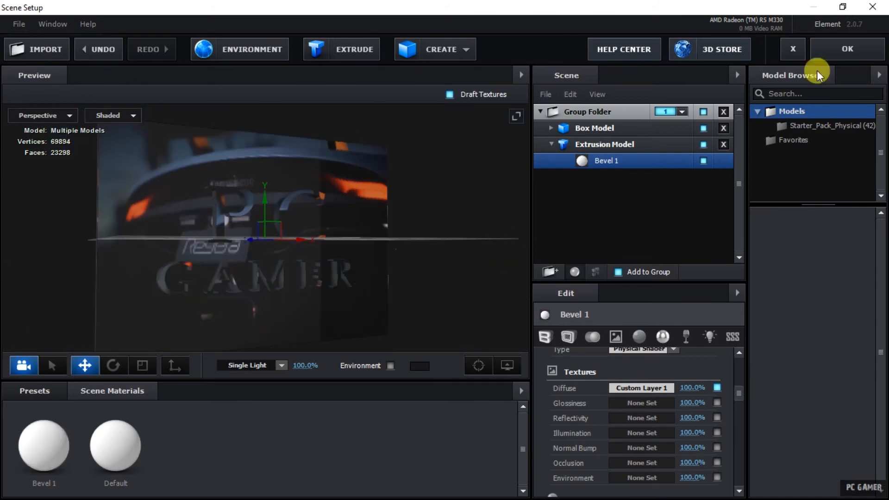
{"action": "left_click", "coordinate": [846, 55]}
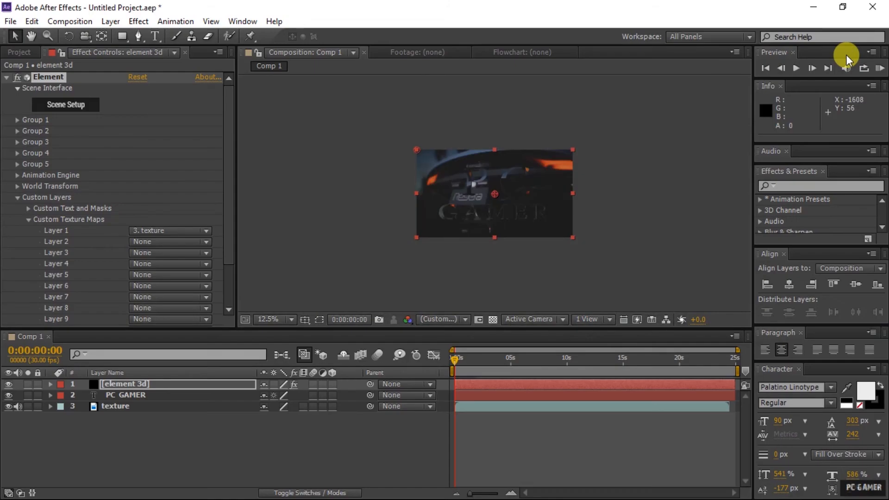
{"action": "scroll", "coordinate": [550, 192], "scroll_direction": "up", "scroll_amount": 3}
{"action": "scroll", "coordinate": [640, 198], "scroll_direction": "down", "scroll_amount": 2}
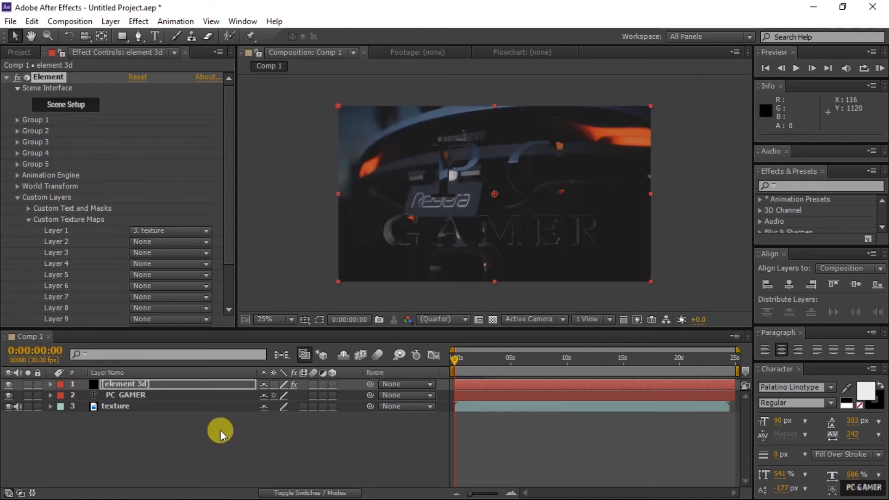
Step: Collapse the Element effect and create a new black 1920 x 1080 px solid named "lement 3d 2"
{"action": "right_click", "coordinate": [154, 448]}
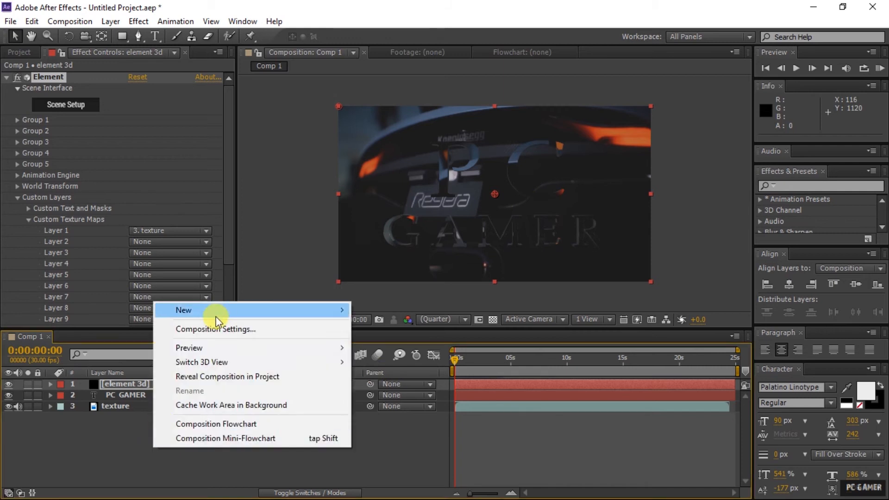
{"action": "left_click", "coordinate": [83, 439]}
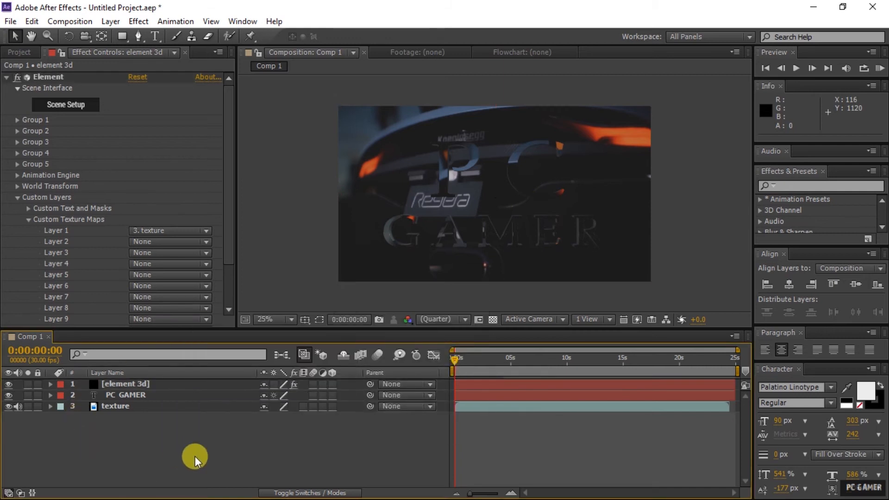
{"action": "left_click", "coordinate": [10, 79]}
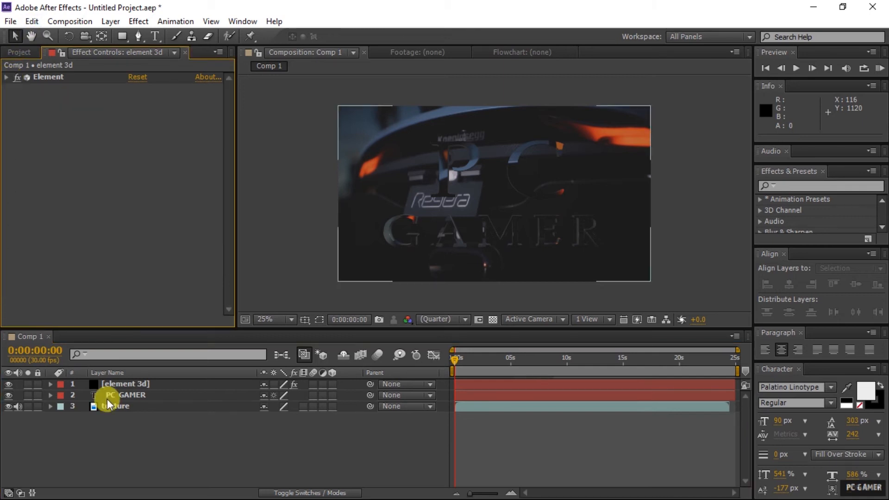
{"action": "right_click", "coordinate": [134, 452]}
{"action": "mouse_move", "coordinate": [213, 316]}
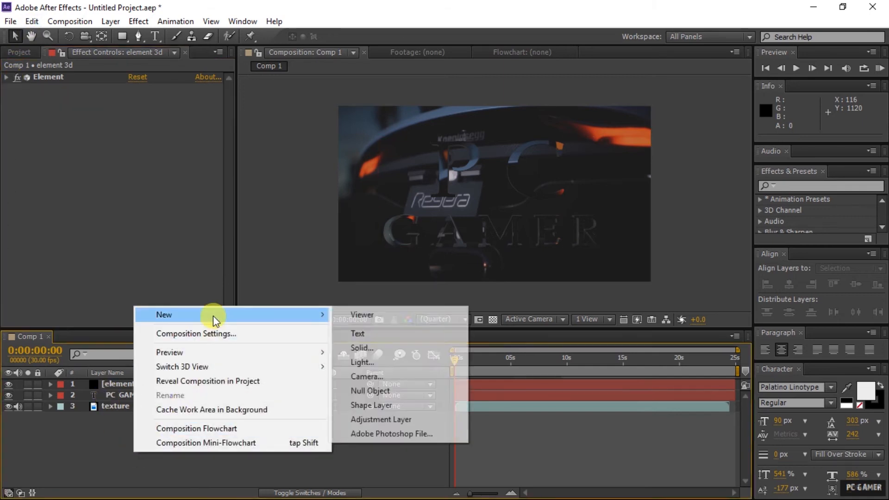
{"action": "left_click", "coordinate": [403, 349]}
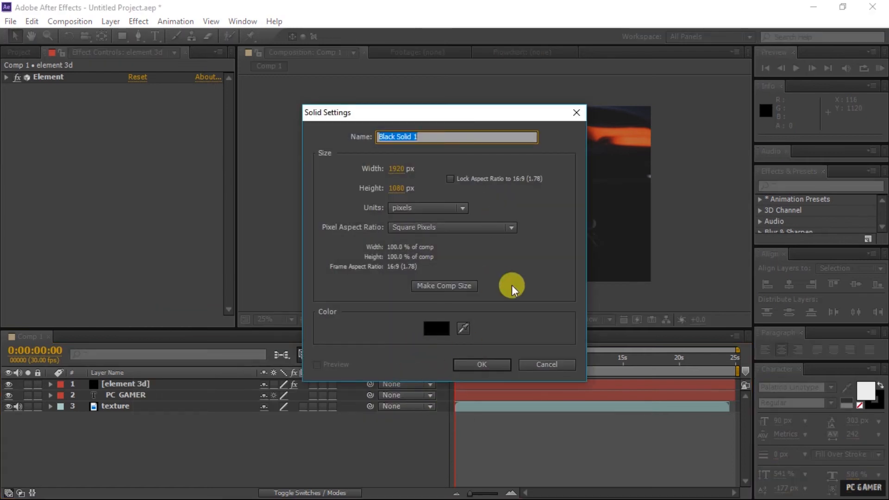
{"action": "type", "text": "leme"}
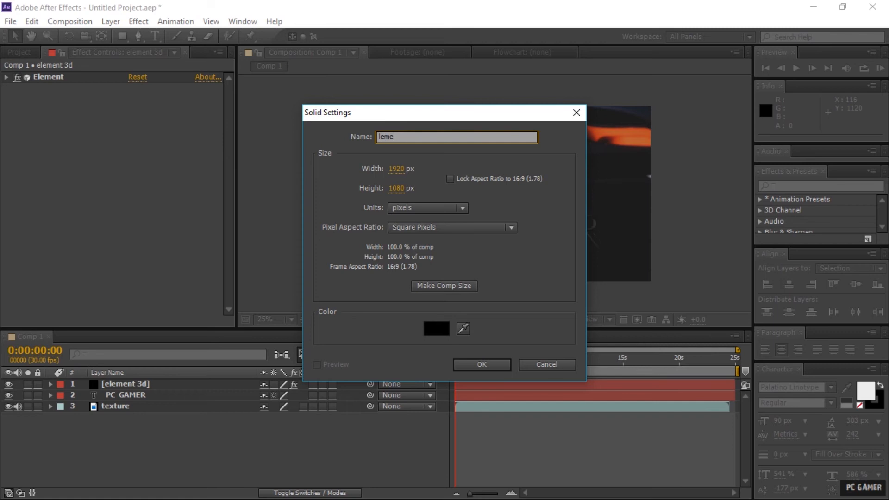
{"action": "type", "text": "nt 3d 2"}
{"action": "key", "text": "Return"}
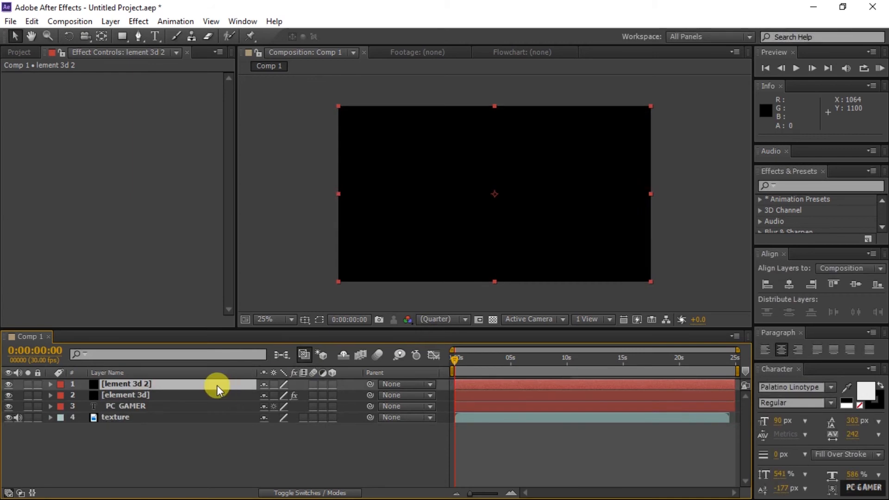
Step: Apply the Video Copilot Element effect to the lement 3d 2 solid
{"action": "right_click", "coordinate": [216, 385]}
{"action": "left_click", "coordinate": [117, 476]}
{"action": "left_click", "coordinate": [151, 383]}
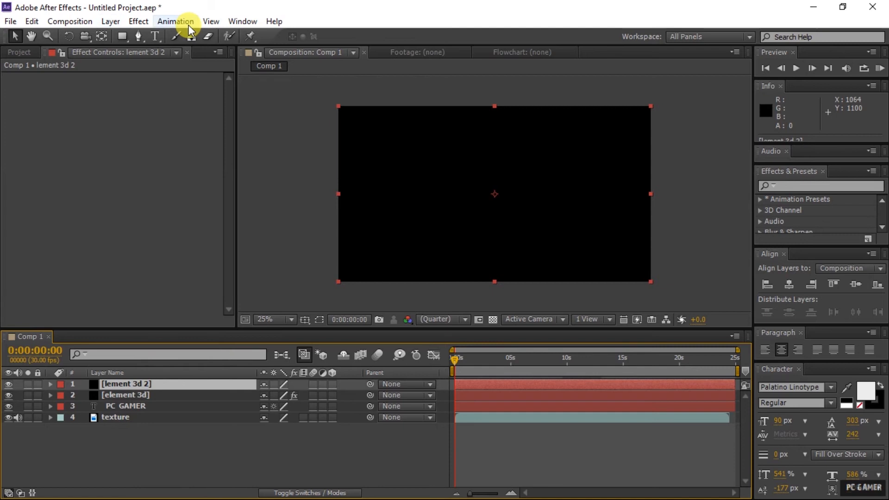
{"action": "left_click", "coordinate": [139, 22]}
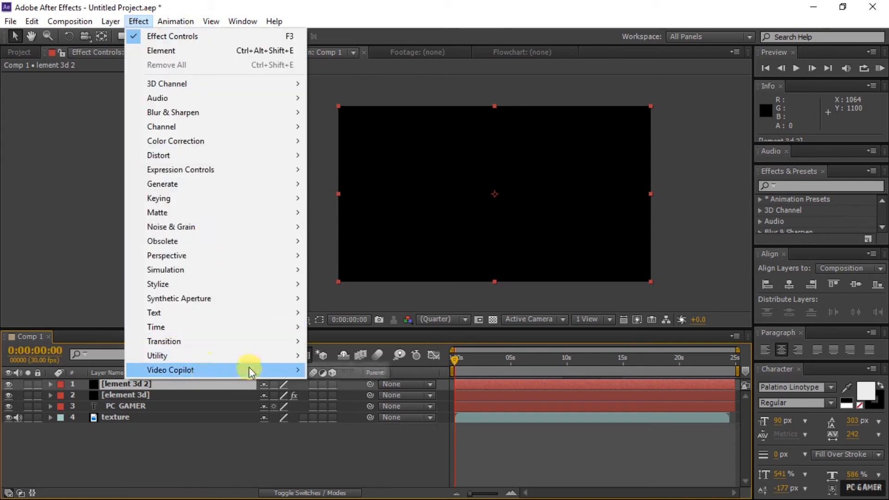
{"action": "left_click", "coordinate": [338, 368]}
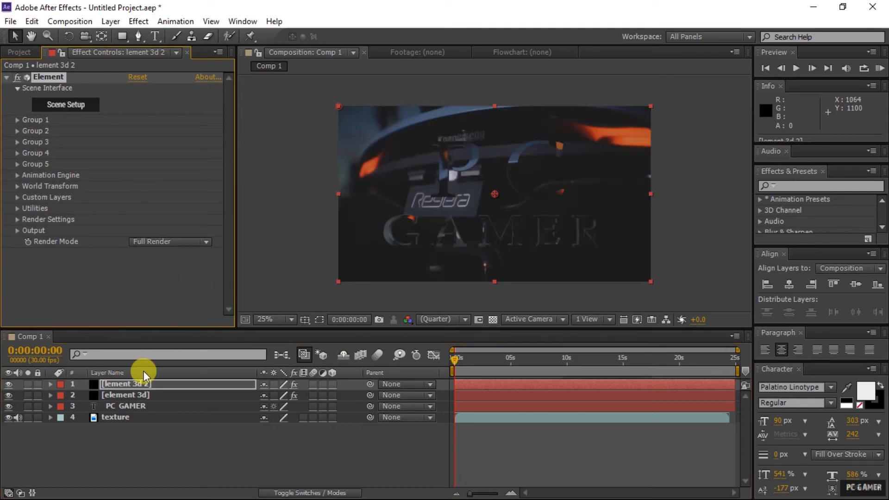
Step: Expand the Custom Layers settings of the Element effect on the lement 3d 2 layer
{"action": "left_click", "coordinate": [17, 198]}
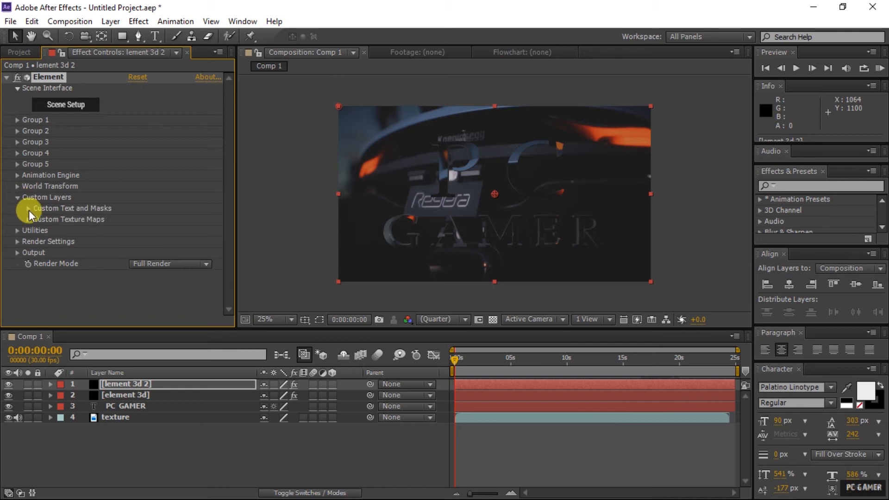
{"action": "left_click", "coordinate": [29, 208]}
{"action": "scroll", "coordinate": [28, 210], "scroll_direction": "down", "scroll_amount": 2}
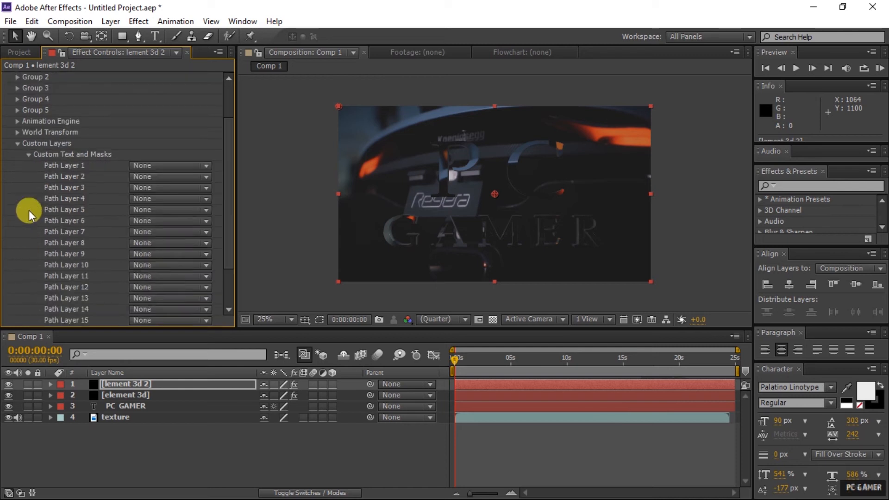
{"action": "left_click", "coordinate": [27, 155]}
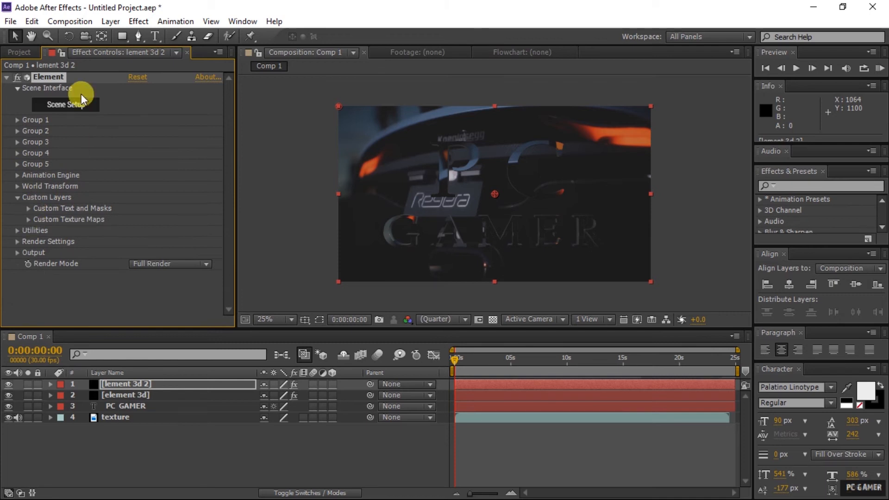
Step: Open the Element scene setup for lement 3d 2 and create a box model
{"action": "left_click", "coordinate": [65, 104]}
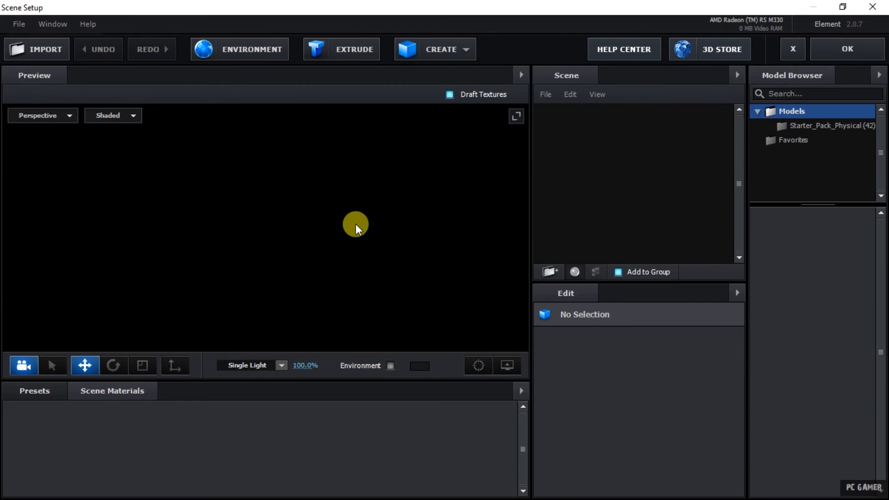
{"action": "left_click", "coordinate": [434, 40]}
{"action": "left_click", "coordinate": [380, 205]}
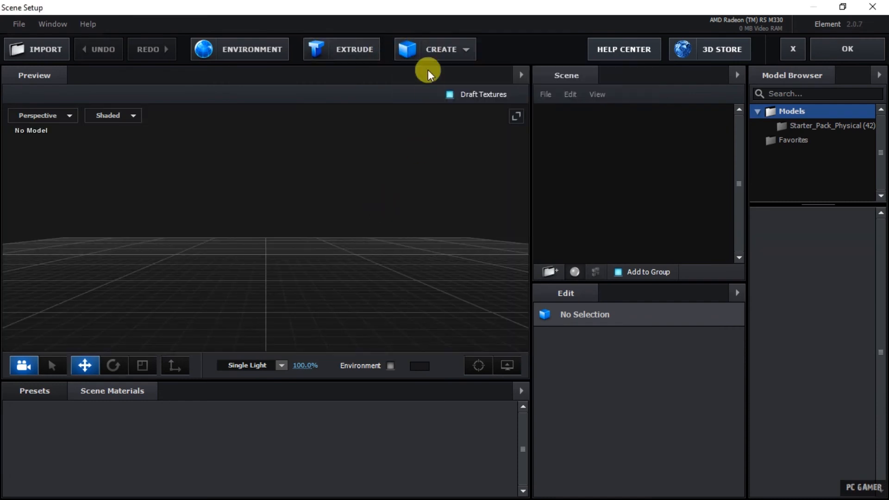
{"action": "left_click", "coordinate": [420, 46]}
{"action": "left_click", "coordinate": [418, 88]}
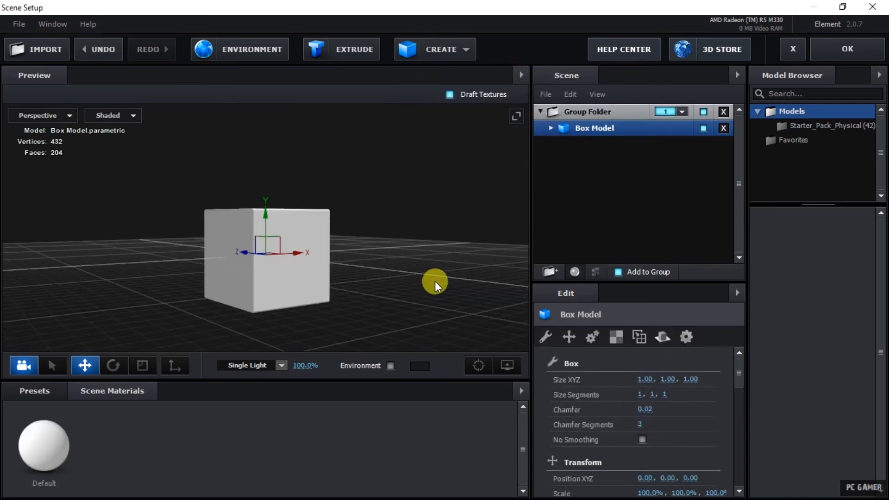
Step: Set the box model's Size XYZ to 8.00, 6.00 and 0.25
{"action": "left_click_drag", "start_coordinate": [435, 281], "coordinate": [404, 287]}
{"action": "left_click", "coordinate": [650, 380]}
{"action": "type", "text": "8"}
{"action": "left_click", "coordinate": [676, 380]}
{"action": "left_click", "coordinate": [675, 381]}
{"action": "left_click", "coordinate": [689, 379]}
{"action": "type", "text": "0.25"}
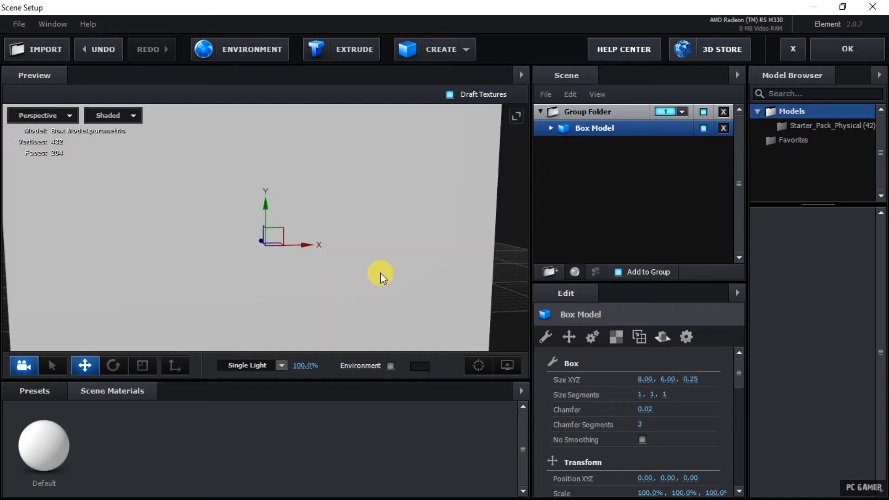
Step: Change the box model's Y size to 5.00 and accept the scene setup
{"action": "left_click_drag", "start_coordinate": [380, 271], "coordinate": [496, 309]}
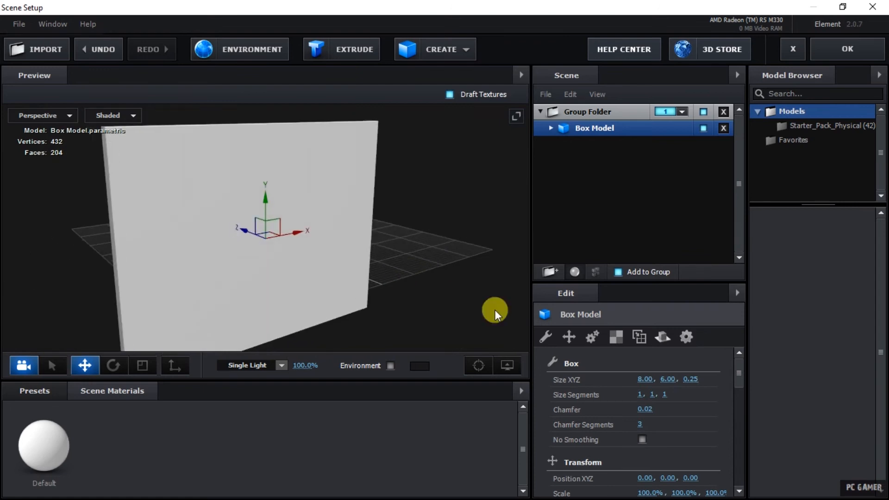
{"action": "left_click", "coordinate": [661, 380]}
{"action": "type", "text": "5"}
{"action": "key", "text": "Return"}
{"action": "mouse_move", "coordinate": [465, 283]}
{"action": "left_mouse_down"}
{"action": "mouse_move", "coordinate": [415, 290]}
{"action": "mouse_move", "coordinate": [435, 265]}
{"action": "mouse_move", "coordinate": [435, 279]}
{"action": "mouse_move", "coordinate": [482, 265]}
{"action": "mouse_move", "coordinate": [430, 290]}
{"action": "mouse_move", "coordinate": [482, 285]}
{"action": "left_mouse_up"}
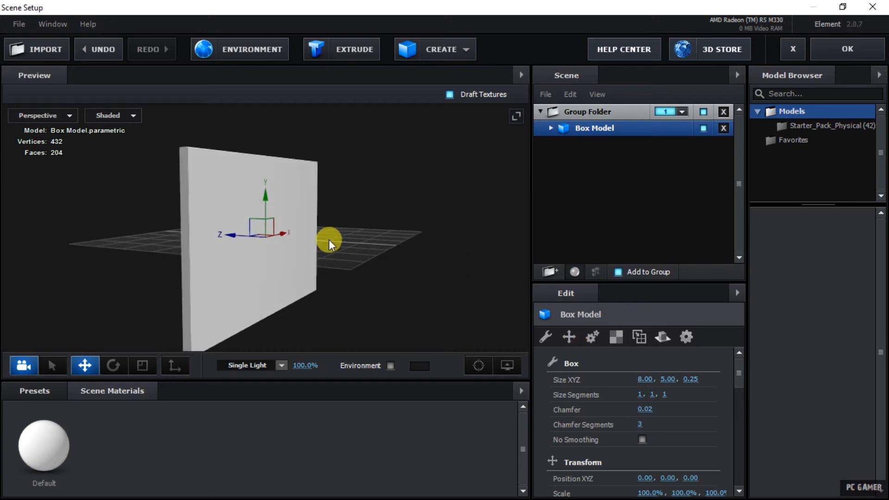
{"action": "left_click", "coordinate": [838, 48]}
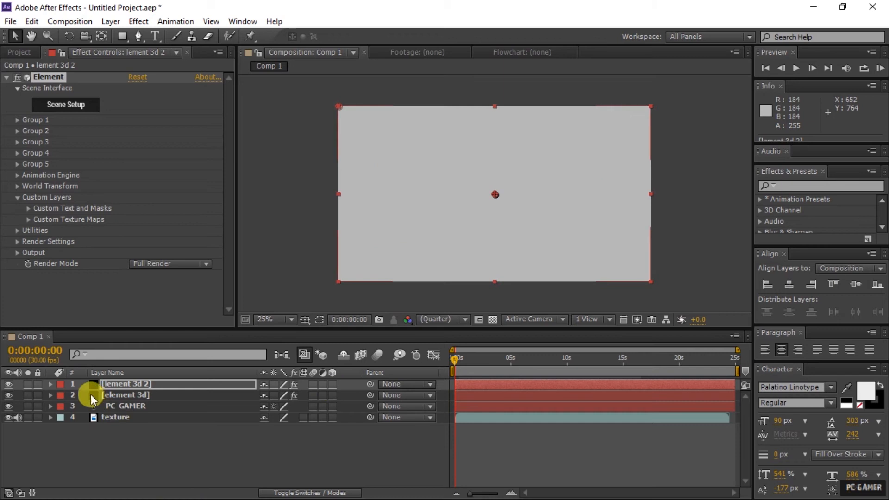
{"action": "left_click", "coordinate": [8, 387]}
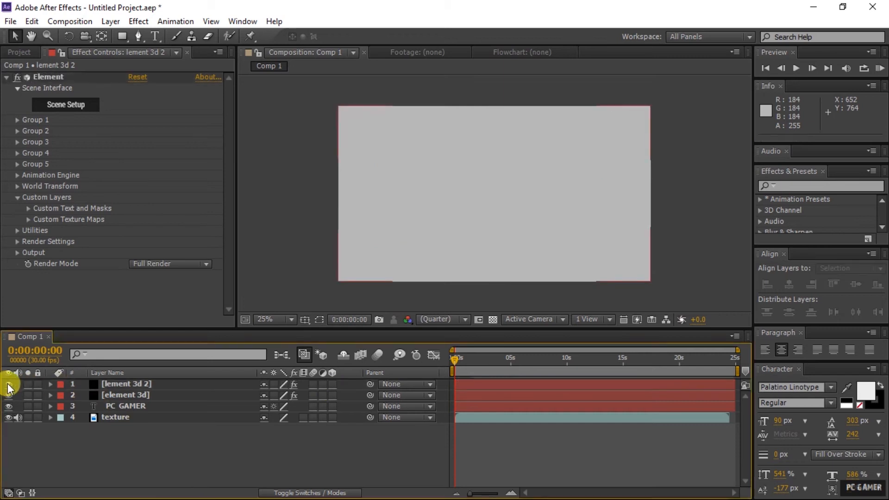
{"action": "left_click", "coordinate": [7, 384]}
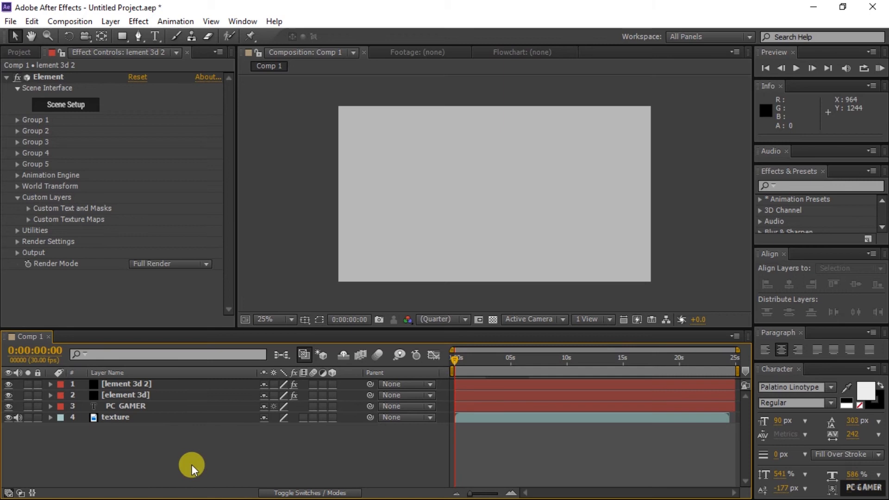
Step: For the Element effect on lement 3d 2, assign the texture layer to Layer 1 of the Custom Texture Maps
{"action": "left_click", "coordinate": [154, 385]}
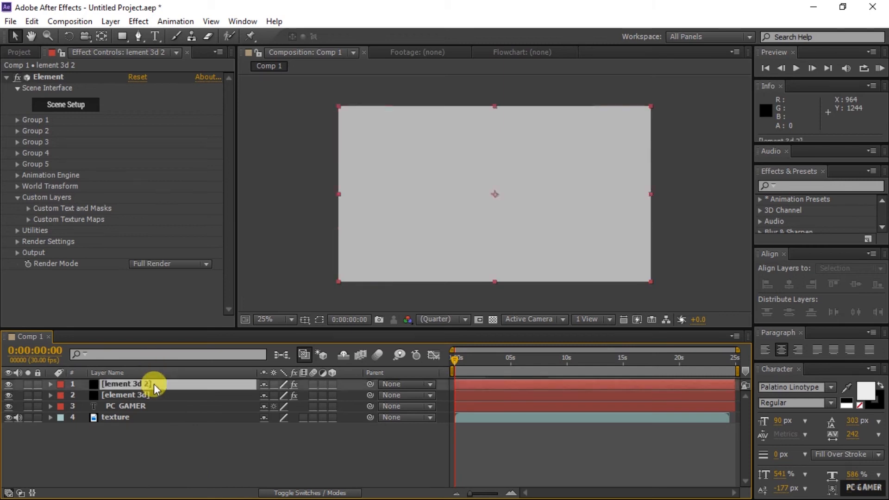
{"action": "left_click", "coordinate": [28, 219]}
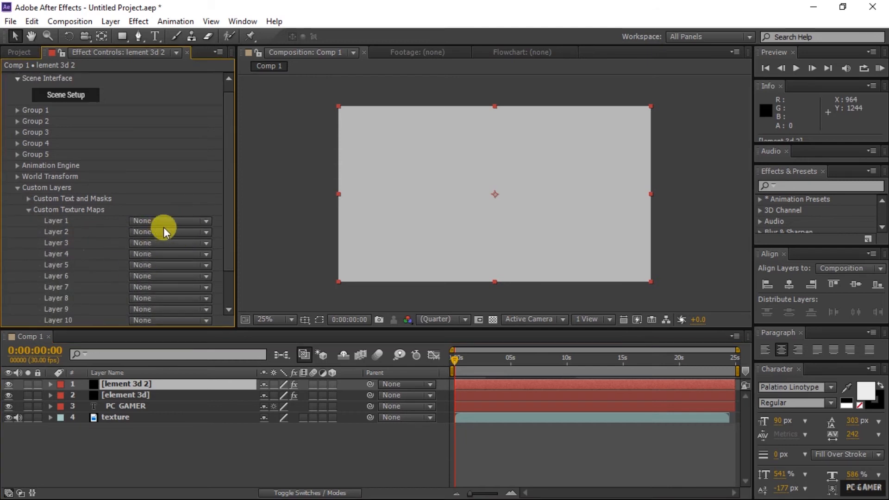
{"action": "left_click", "coordinate": [174, 220]}
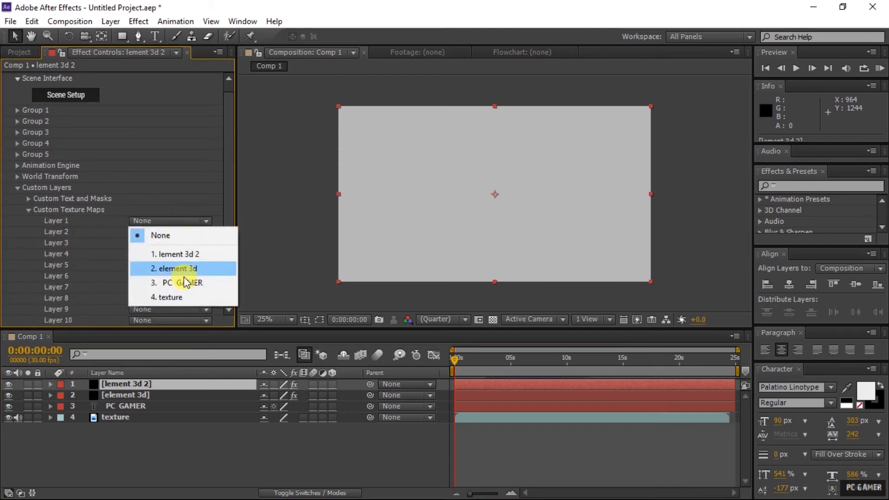
{"action": "left_click", "coordinate": [184, 299]}
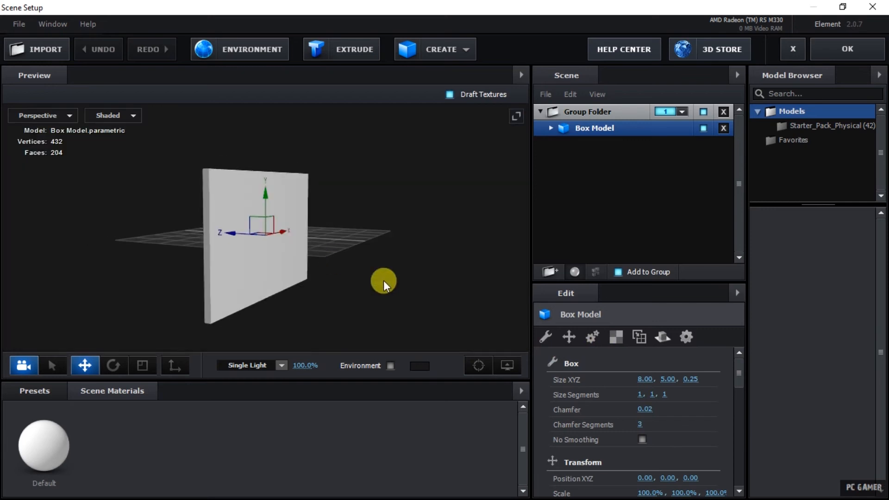
Step: In the Element scene setup, load Custom Layer 1 as the Diffuse texture of the box's Default material and accept the scene
{"action": "scroll", "coordinate": [583, 380], "scroll_direction": "down", "scroll_amount": 5}
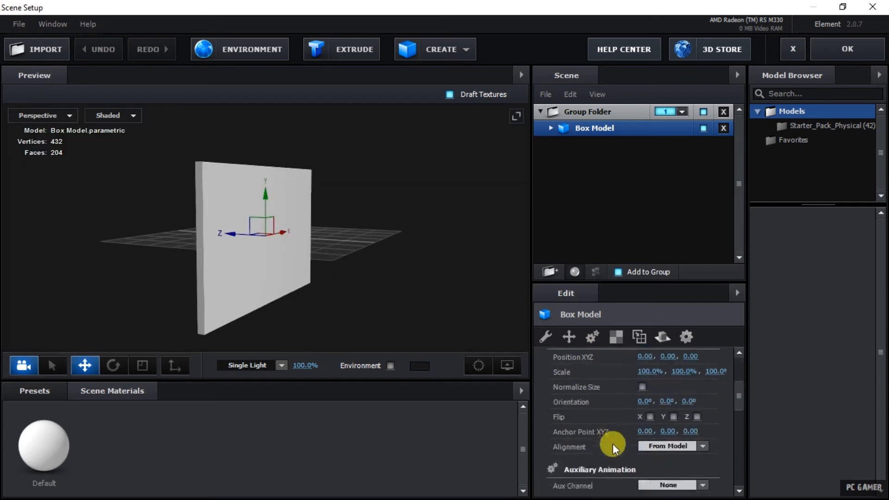
{"action": "scroll", "coordinate": [615, 434], "scroll_direction": "up", "scroll_amount": 5}
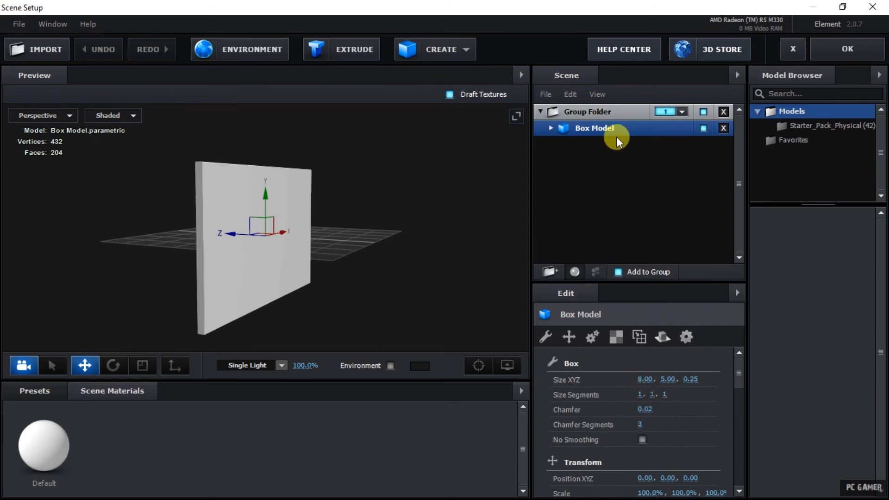
{"action": "left_click", "coordinate": [550, 129]}
{"action": "left_click", "coordinate": [587, 143]}
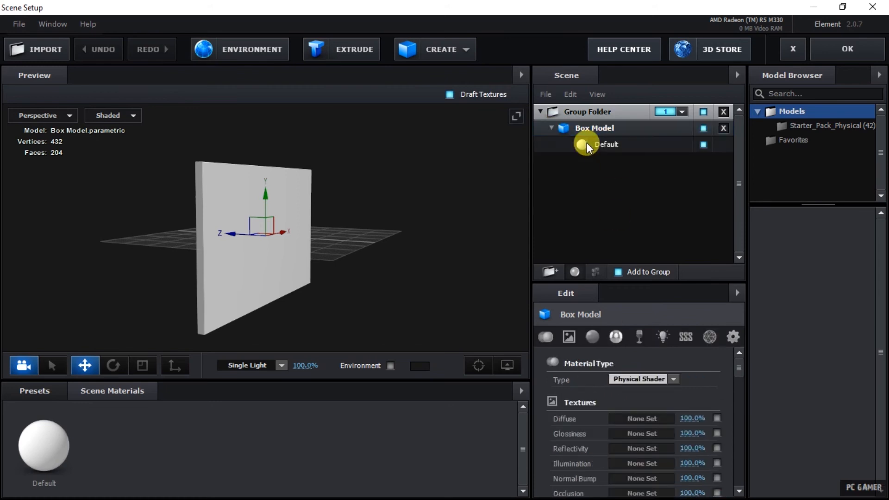
{"action": "left_click", "coordinate": [629, 417]}
{"action": "left_click", "coordinate": [634, 266]}
{"action": "left_click", "coordinate": [675, 279]}
{"action": "left_click", "coordinate": [827, 476]}
{"action": "left_click_drag", "start_coordinate": [383, 274], "coordinate": [343, 280]}
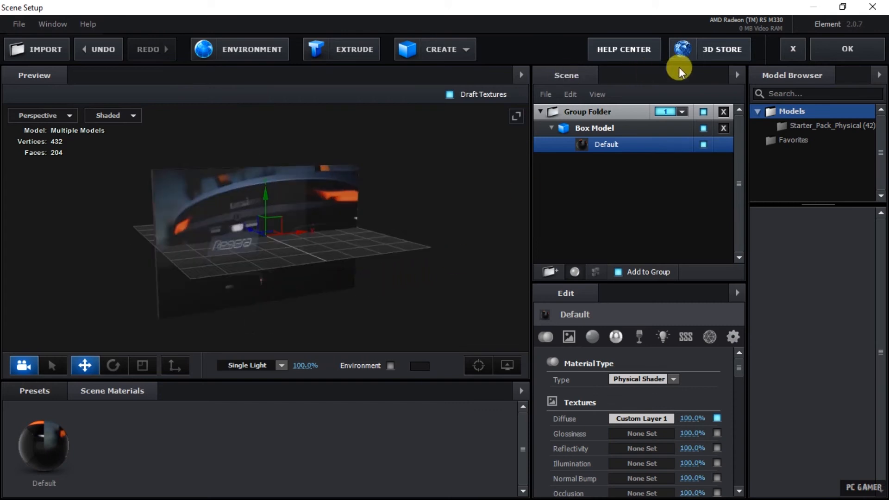
{"action": "left_click", "coordinate": [843, 52]}
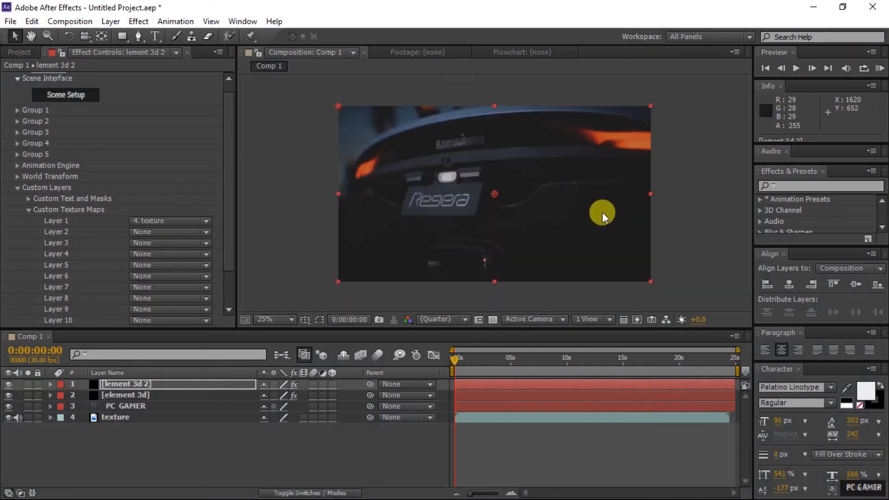
{"action": "left_click", "coordinate": [225, 454]}
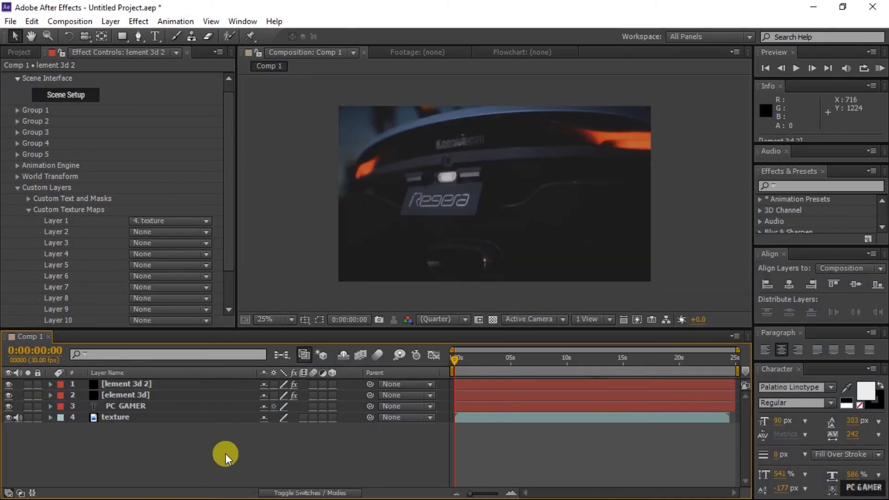
{"action": "right_click", "coordinate": [226, 454]}
{"action": "left_click", "coordinate": [188, 459]}
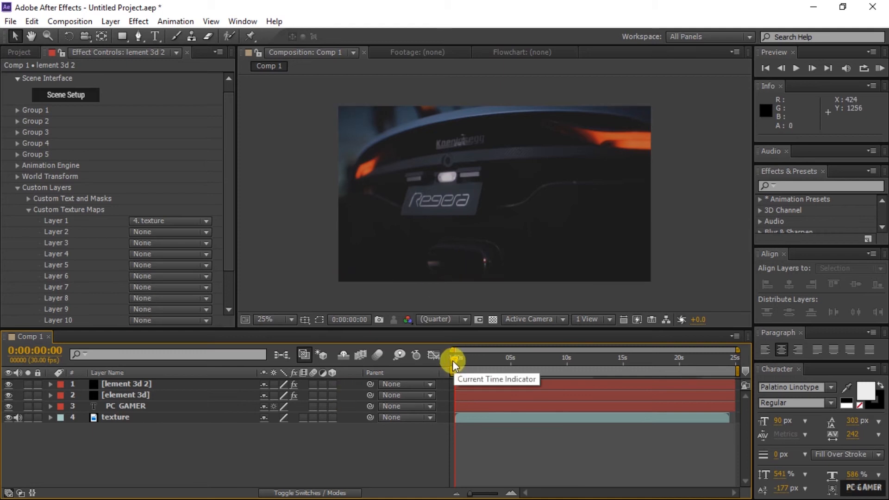
{"action": "left_click_drag", "start_coordinate": [454, 361], "coordinate": [435, 363]}
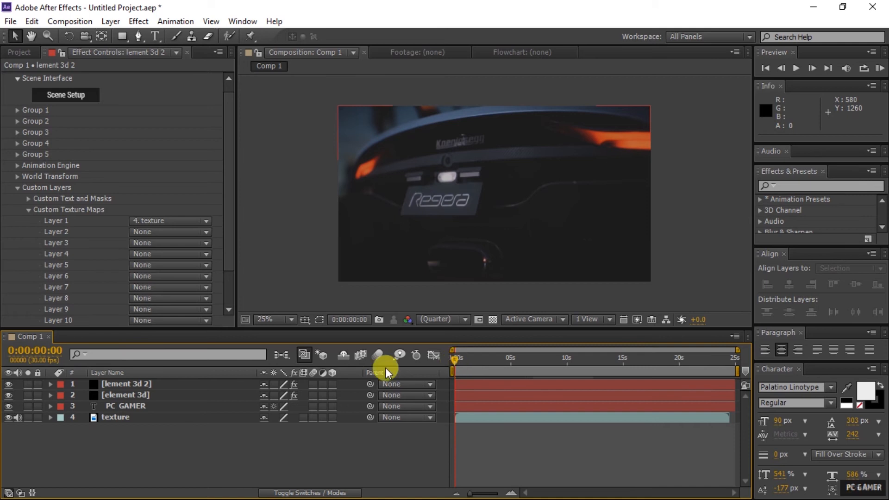
Step: Make lement 3d 2 a 3D layer, dismiss the warning and expand the layer's Transform properties
{"action": "left_click", "coordinate": [332, 384]}
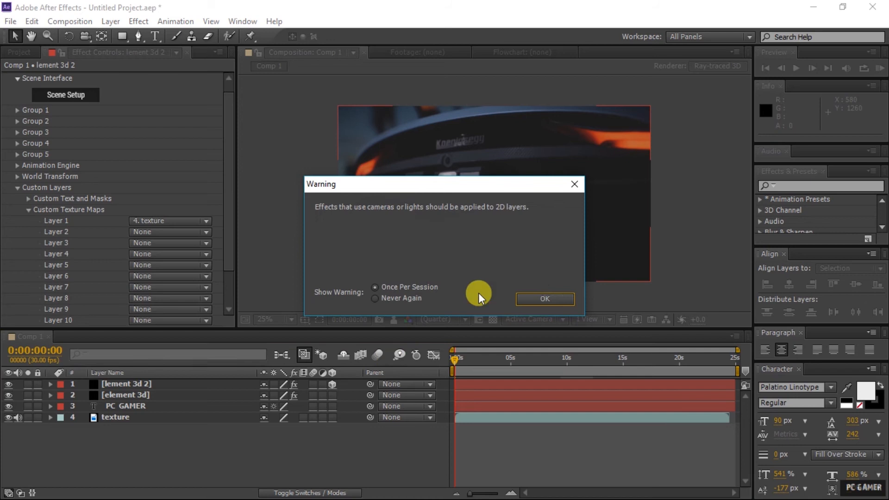
{"action": "left_click", "coordinate": [549, 302]}
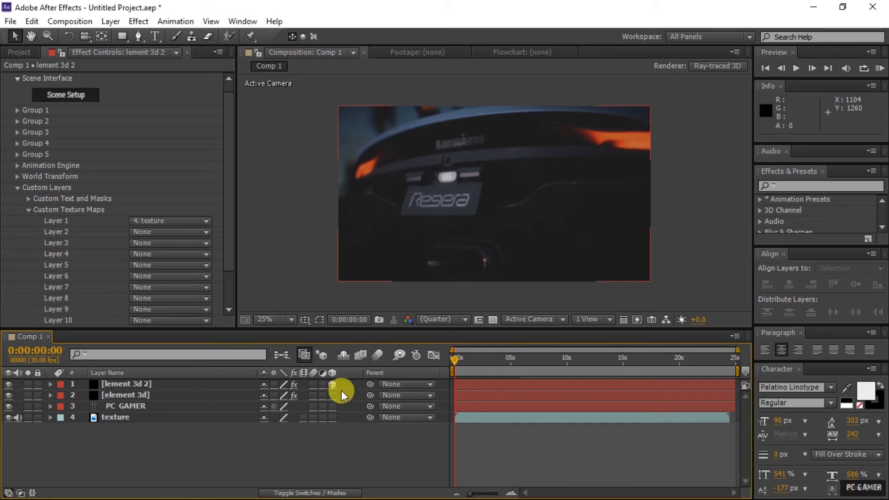
{"action": "left_click", "coordinate": [50, 385]}
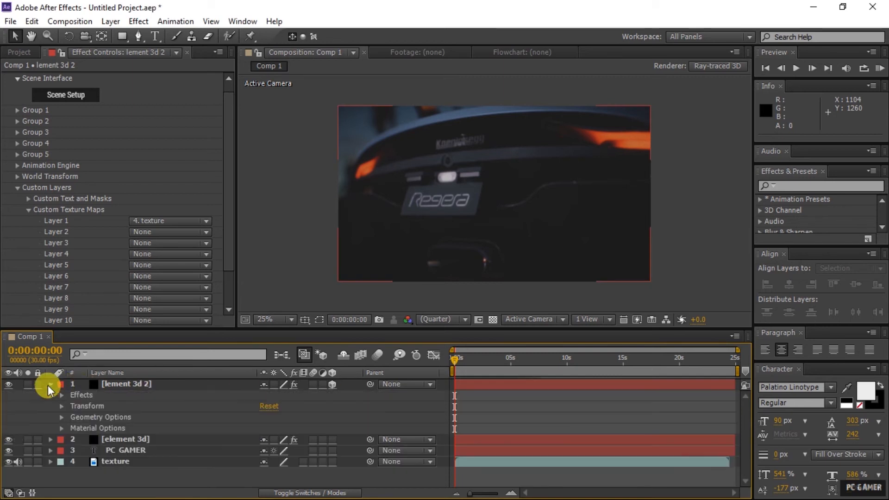
{"action": "left_click", "coordinate": [61, 406]}
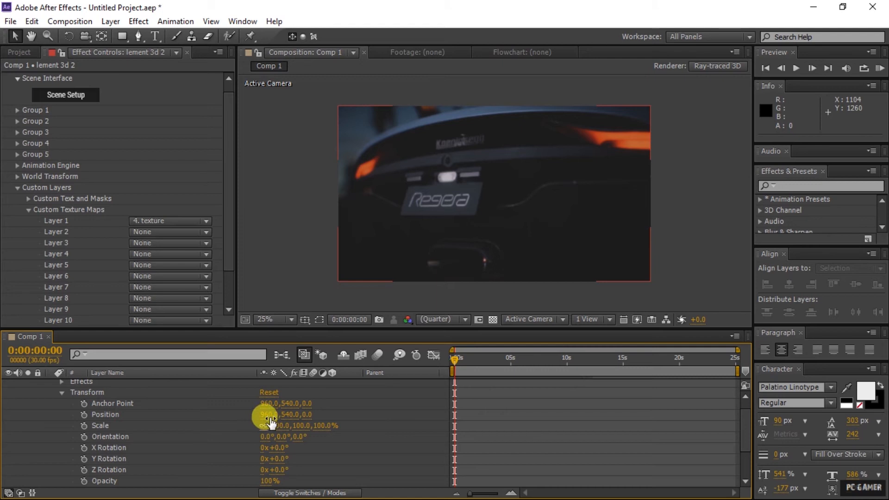
{"action": "left_click", "coordinate": [63, 392]}
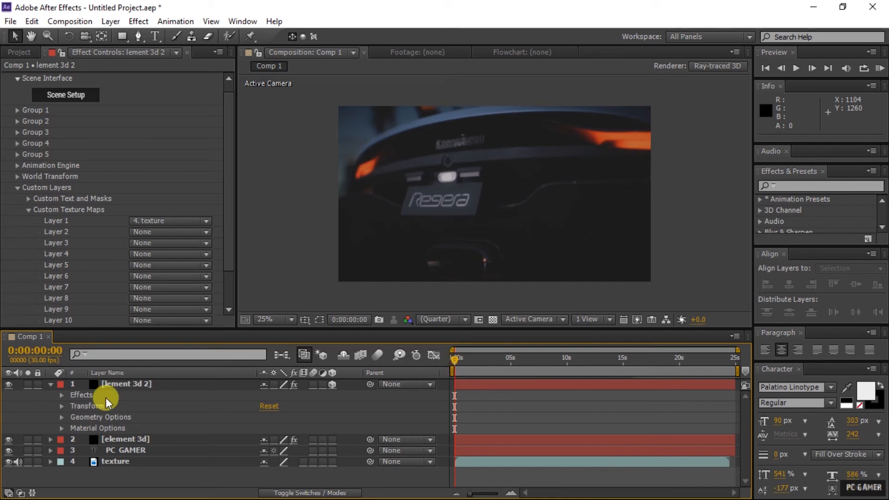
{"action": "left_click", "coordinate": [62, 406]}
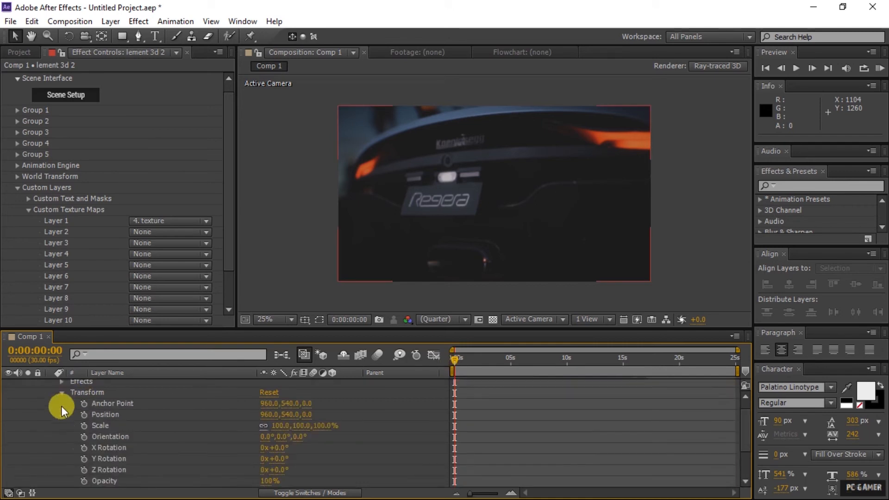
Step: Add an Opacity keyframe to lement 3d 2 at 0:00:00:00 with a value of 0%
{"action": "left_click", "coordinate": [84, 480]}
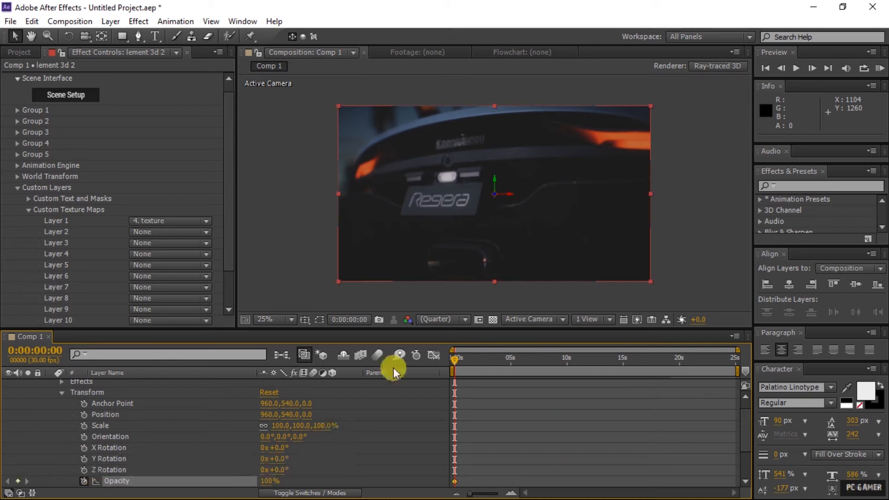
{"action": "left_click", "coordinate": [267, 480]}
{"action": "type", "text": "0"}
{"action": "key", "text": "Return"}
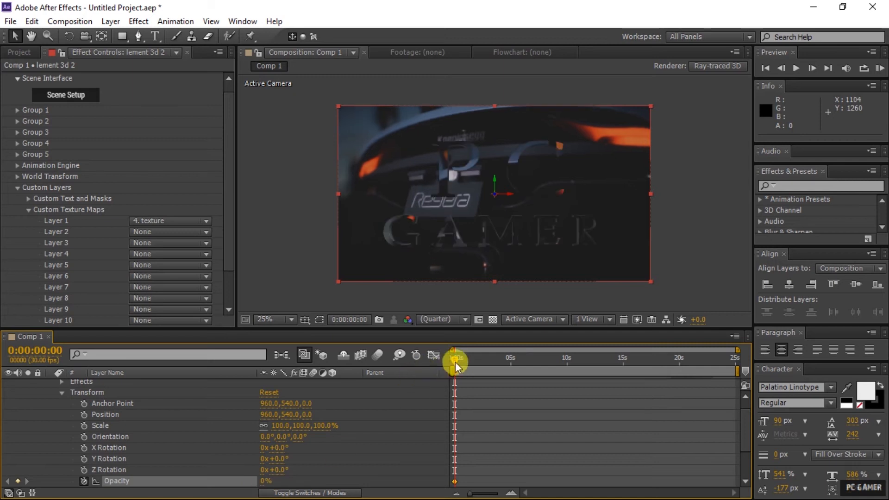
Step: Scrub through the comp and park the current time at 0:00:15:22
{"action": "left_click_drag", "start_coordinate": [455, 362], "coordinate": [471, 360]}
{"action": "left_click_drag", "start_coordinate": [526, 361], "coordinate": [686, 363]}
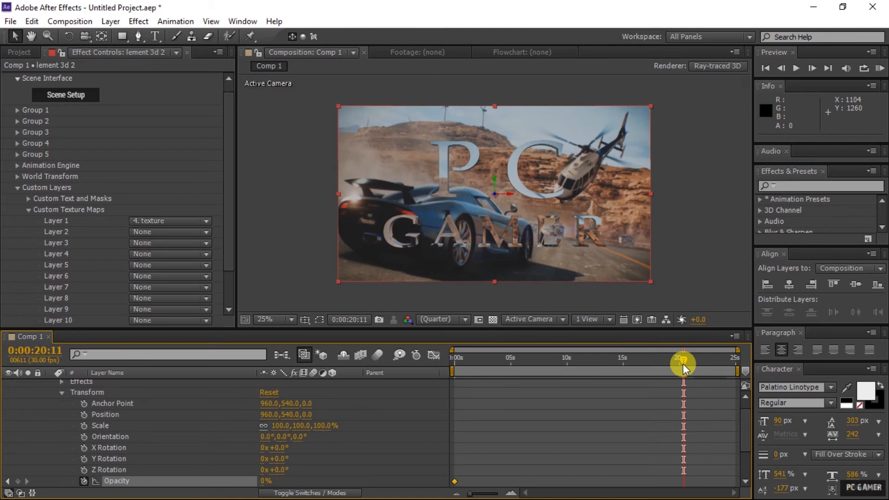
{"action": "left_click_drag", "start_coordinate": [683, 363], "coordinate": [657, 365]}
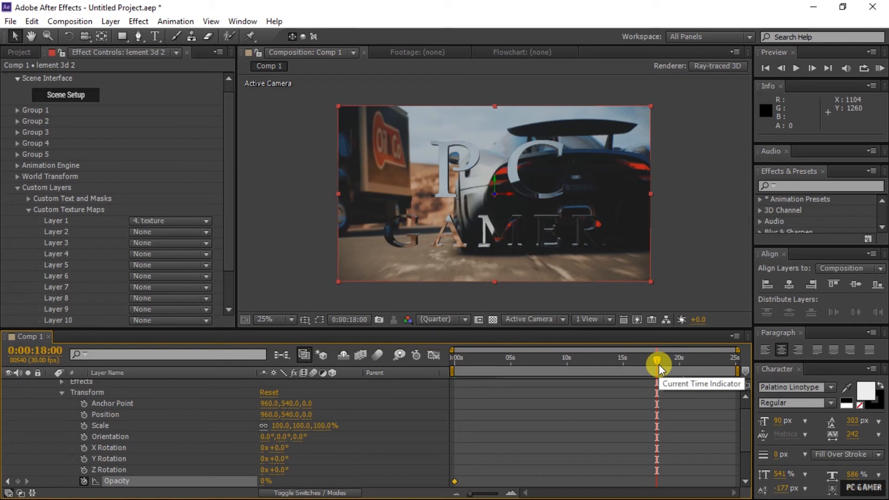
{"action": "left_click_drag", "start_coordinate": [659, 369], "coordinate": [649, 371]}
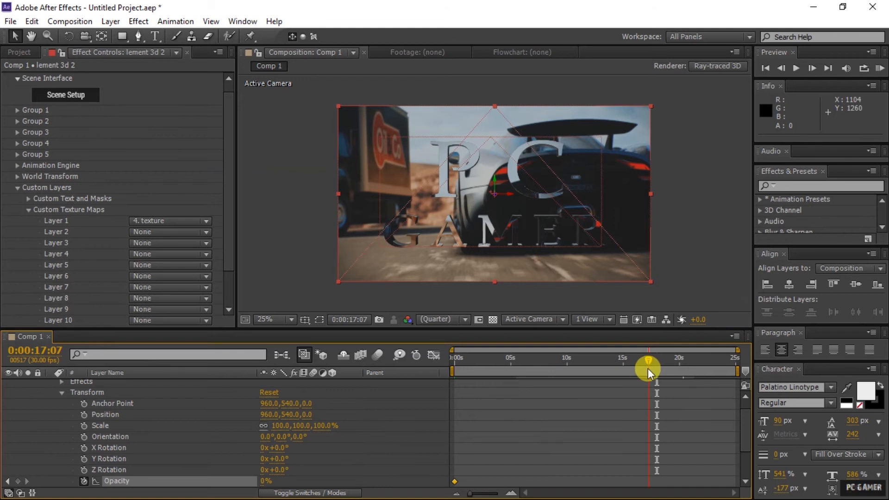
{"action": "left_click_drag", "start_coordinate": [647, 358], "coordinate": [632, 365]}
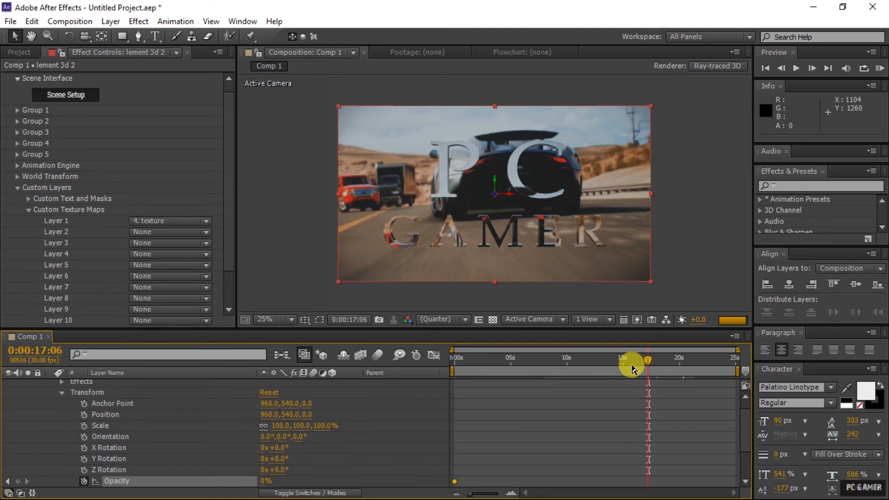
{"action": "left_click_drag", "start_coordinate": [642, 360], "coordinate": [632, 359]}
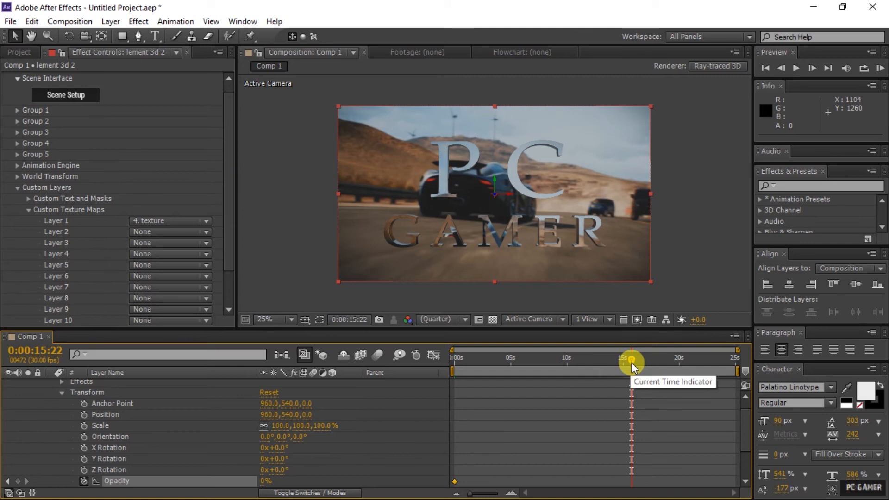
{"action": "key", "text": "super"}
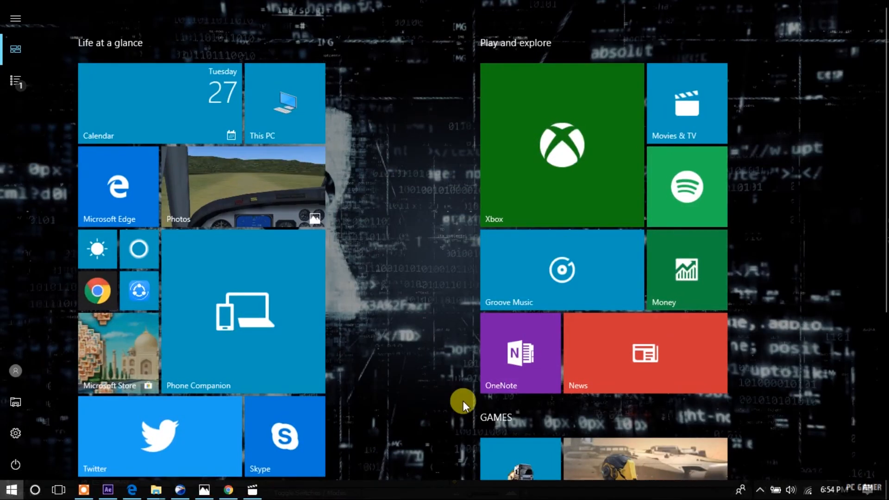
{"action": "key", "text": "super"}
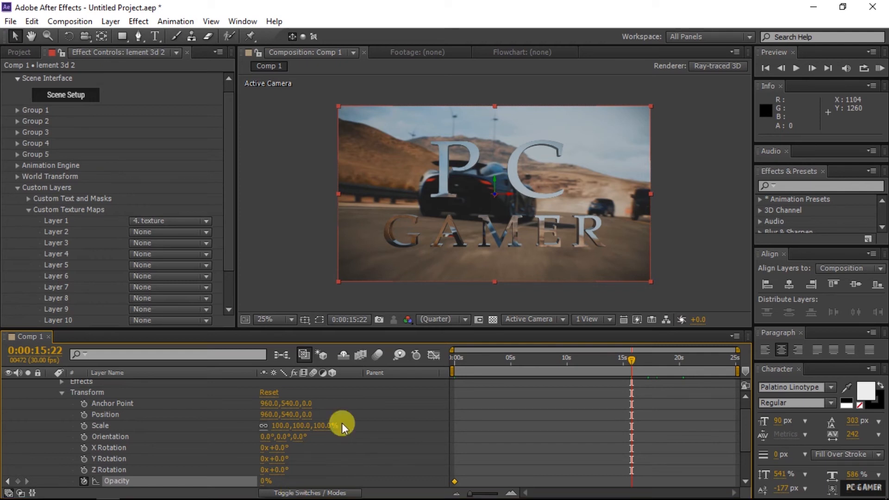
{"action": "key", "text": "F10"}
{"action": "key", "text": "F10"}
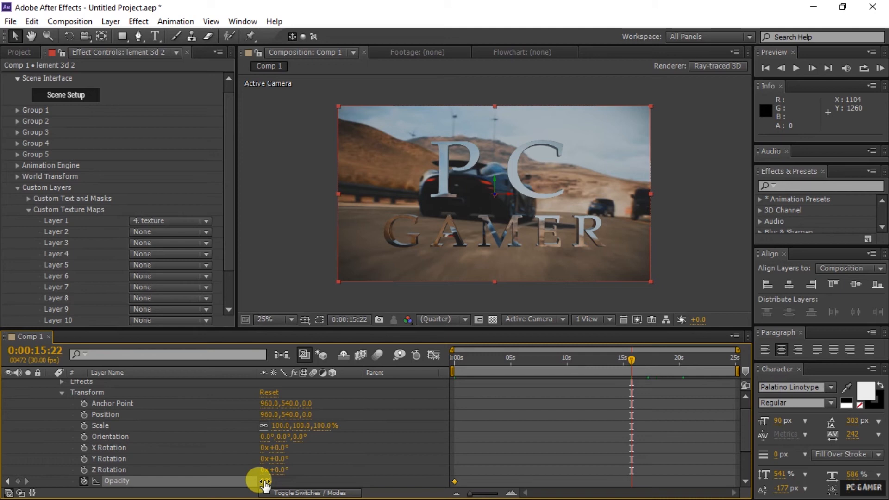
Step: Keyframe the Opacity of lement 3d 2 at 0% at 0:00:15:22 and at 100% at 0:00:16:10
{"action": "left_click", "coordinate": [17, 482]}
{"action": "left_click_drag", "start_coordinate": [632, 360], "coordinate": [640, 361]}
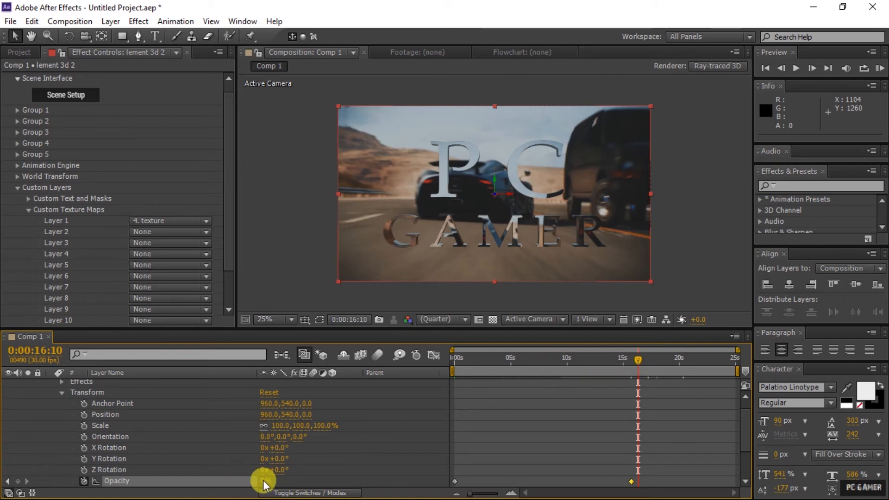
{"action": "left_click_drag", "start_coordinate": [258, 479], "coordinate": [421, 474]}
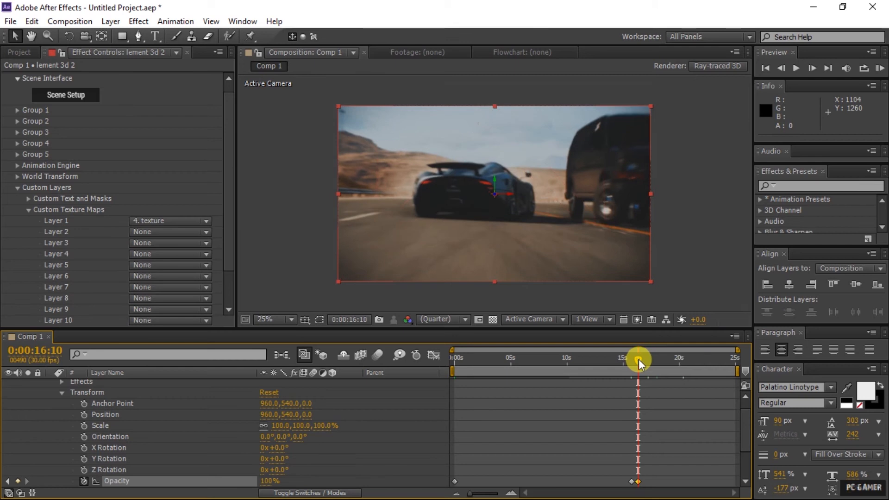
{"action": "mouse_move", "coordinate": [638, 359]}
{"action": "left_mouse_down"}
{"action": "mouse_move", "coordinate": [622, 368]}
{"action": "mouse_move", "coordinate": [645, 359]}
{"action": "left_mouse_up"}
{"action": "left_click", "coordinate": [462, 393]}
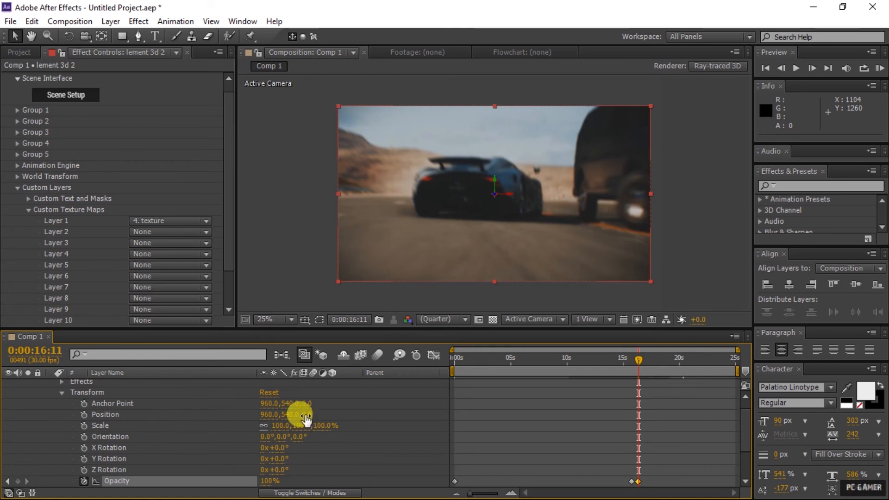
Step: Try Z Position values of -25 and -100 on lement 3d 2, and set it back to 0
{"action": "left_click_drag", "start_coordinate": [301, 414], "coordinate": [288, 416]}
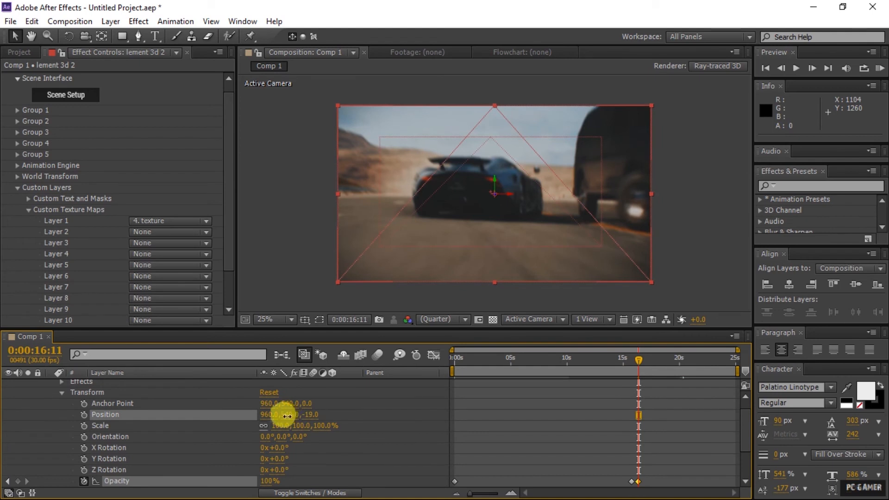
{"action": "left_click", "coordinate": [311, 415]}
{"action": "type", "text": "-25"}
{"action": "key", "text": "Return"}
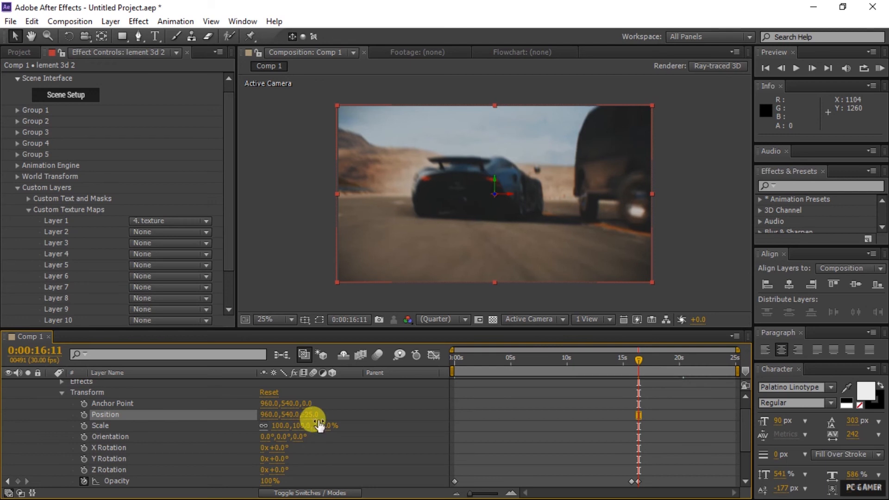
{"action": "left_click", "coordinate": [311, 415]}
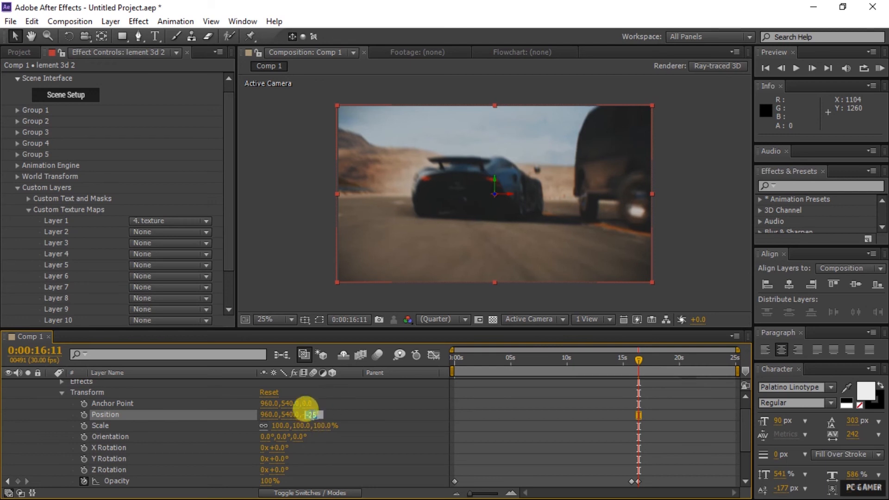
{"action": "type", "text": "100"}
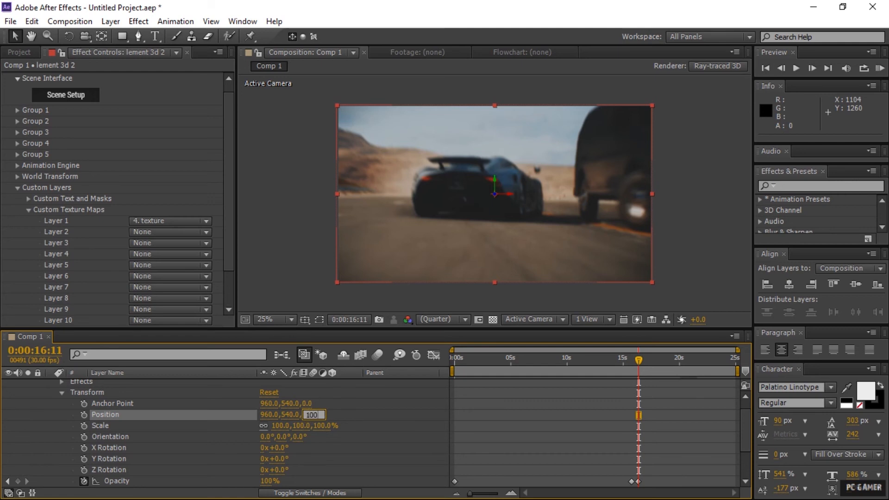
{"action": "key", "text": "Home"}
{"action": "type", "text": "-"}
{"action": "key", "text": "Return"}
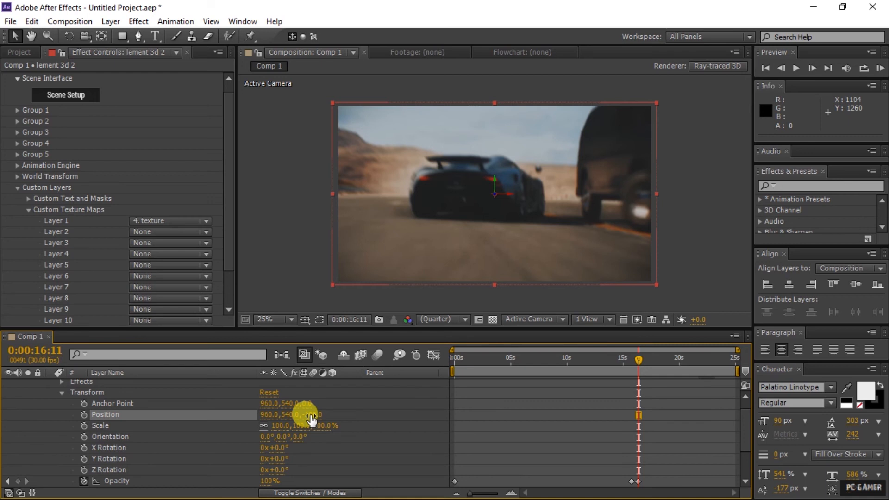
{"action": "left_click", "coordinate": [312, 416]}
{"action": "type", "text": "0"}
{"action": "key", "text": "Return"}
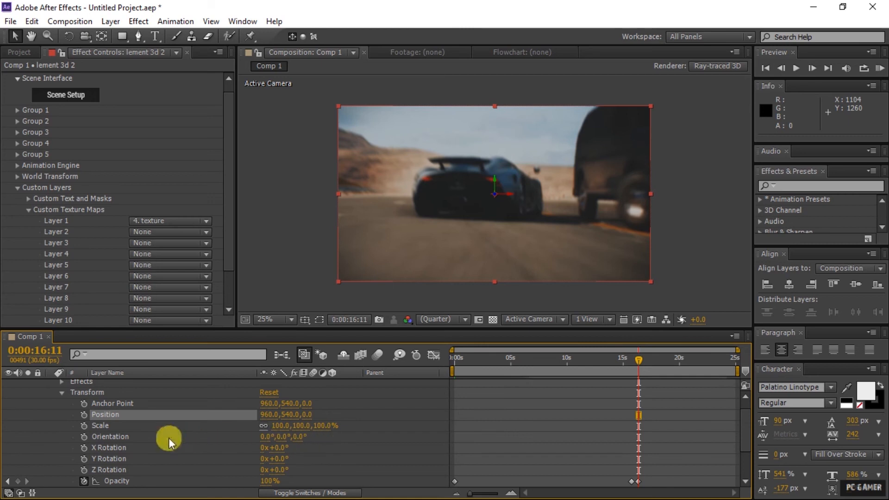
Step: Try a negative Z value for the Anchor Point of lement 3d 2, and set it back to 0
{"action": "scroll", "coordinate": [199, 451], "scroll_direction": "down", "scroll_amount": 3}
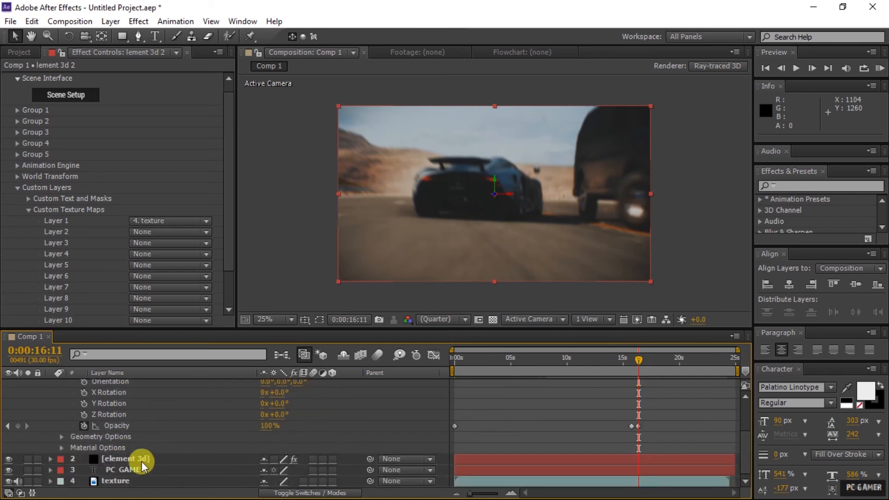
{"action": "scroll", "coordinate": [146, 464], "scroll_direction": "up", "scroll_amount": 2}
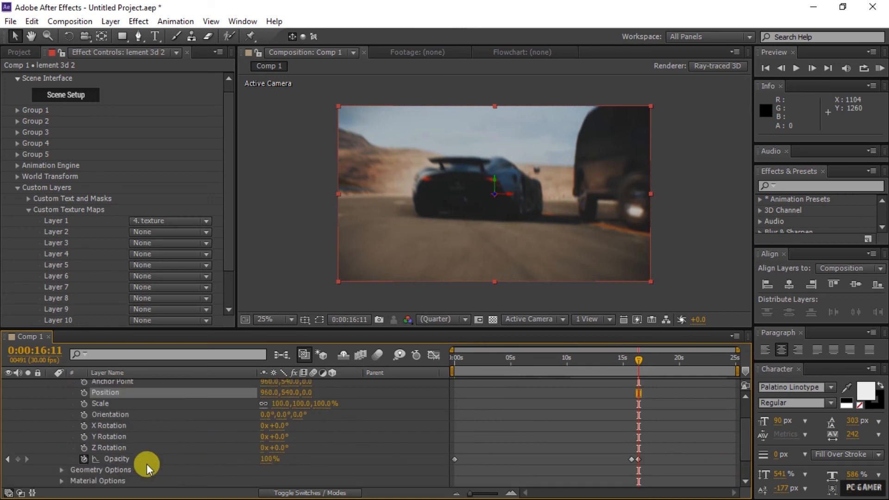
{"action": "scroll", "coordinate": [146, 465], "scroll_direction": "up", "scroll_amount": 3}
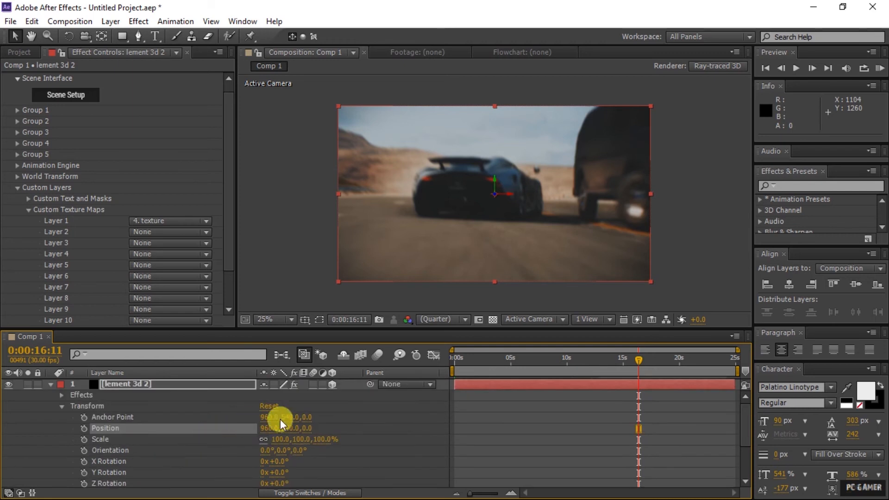
{"action": "left_click", "coordinate": [307, 417]}
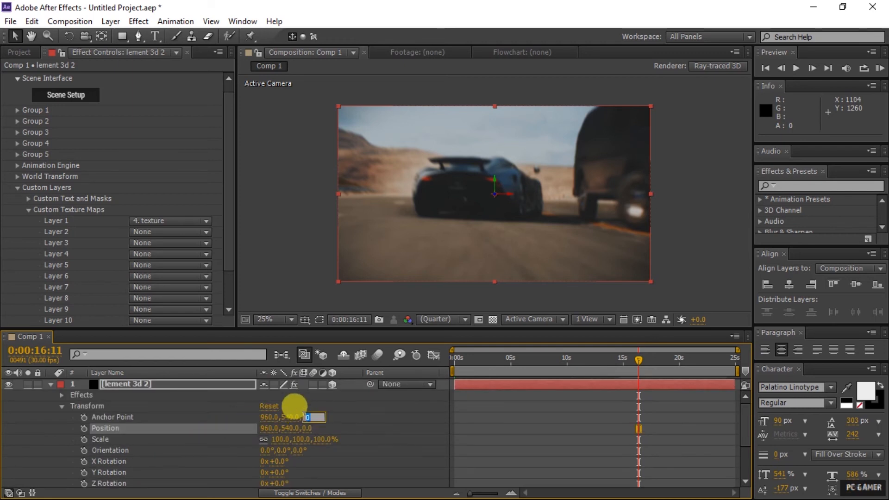
{"action": "left_click", "coordinate": [348, 424]}
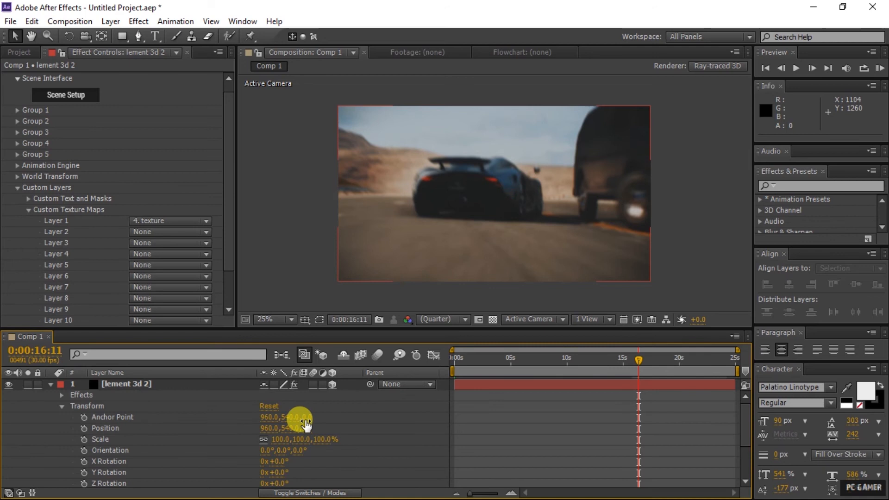
{"action": "left_click_drag", "start_coordinate": [306, 422], "coordinate": [272, 421]}
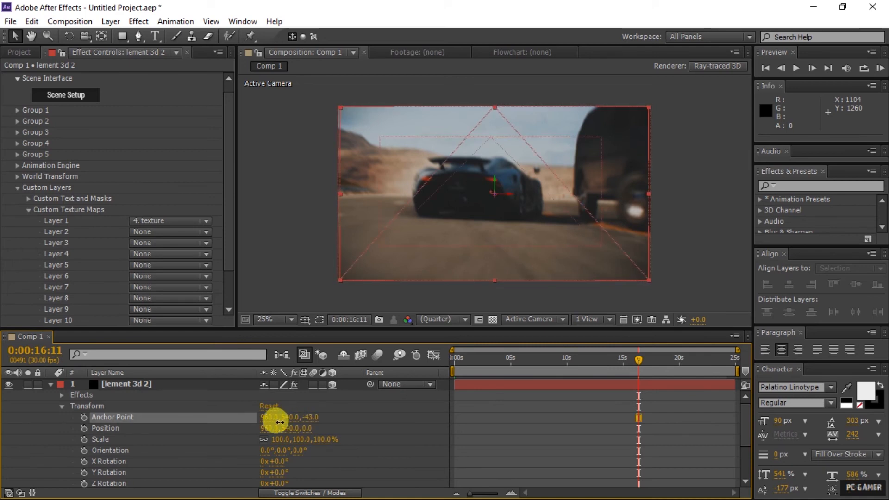
{"action": "left_click", "coordinate": [310, 420]}
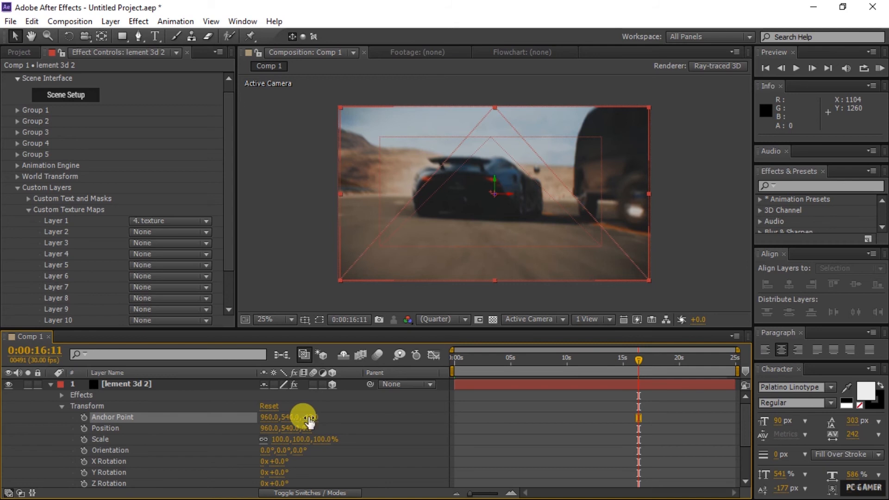
{"action": "left_click", "coordinate": [310, 417]}
{"action": "type", "text": "0"}
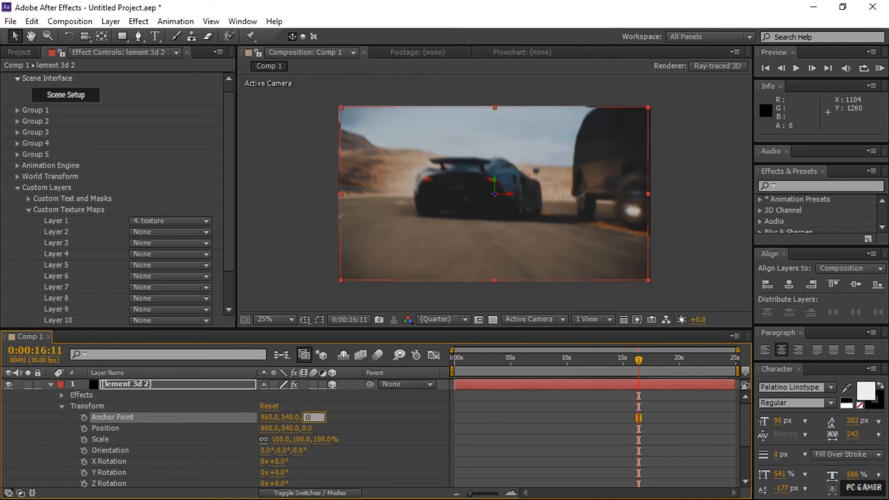
{"action": "key", "text": "Return"}
Step: Try Z Position values of 500 and about -500 on lement 3d 2, and return it to 0
{"action": "left_click", "coordinate": [308, 429]}
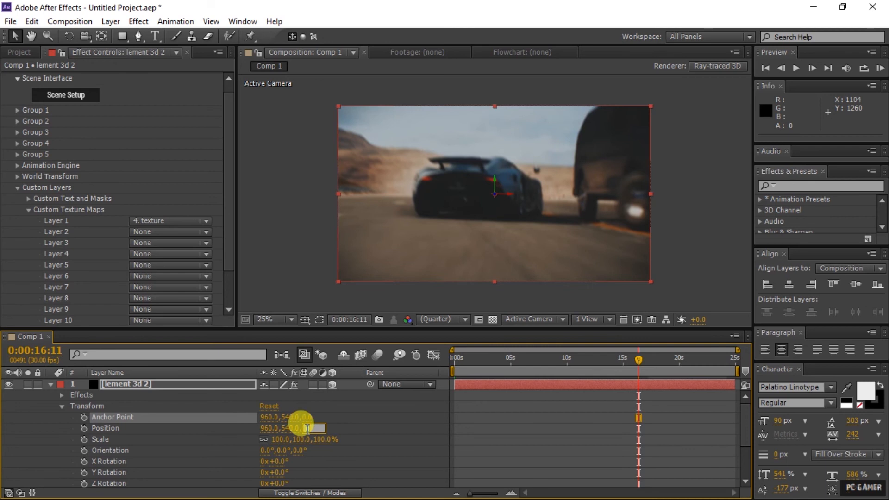
{"action": "type", "text": "500"}
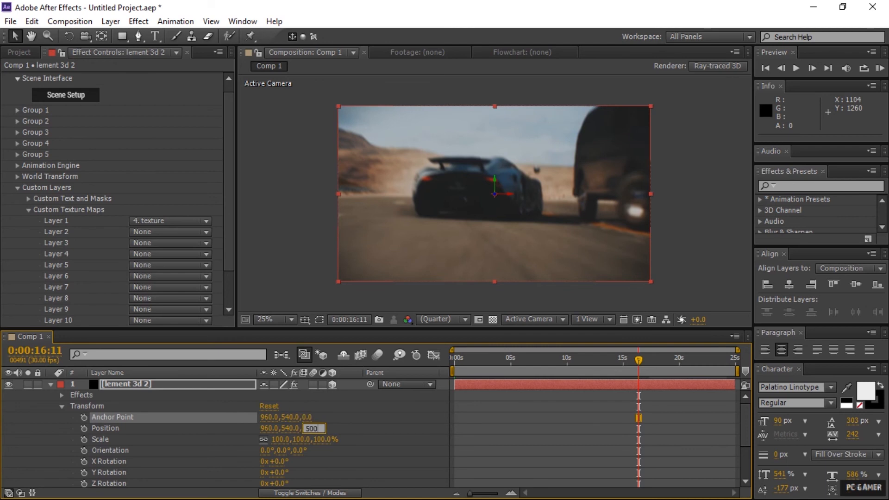
{"action": "key", "text": "Return"}
{"action": "left_click", "coordinate": [306, 430]}
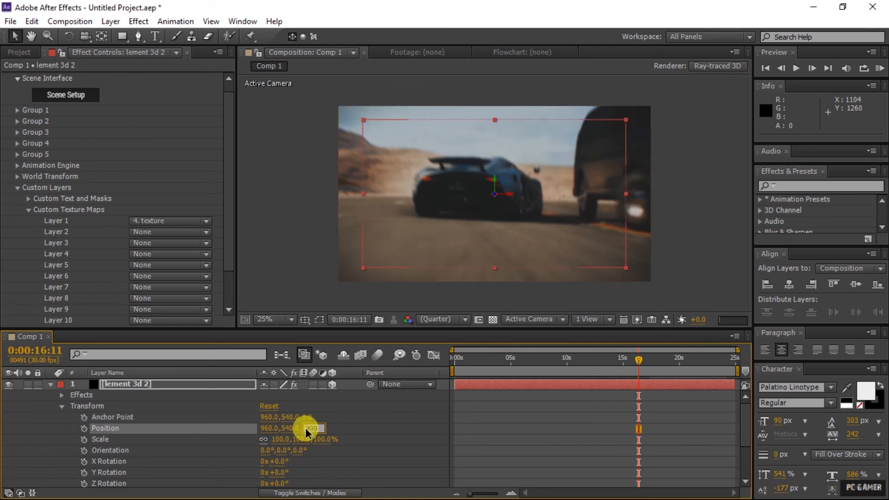
{"action": "type", "text": "-499"}
{"action": "key", "text": "Return"}
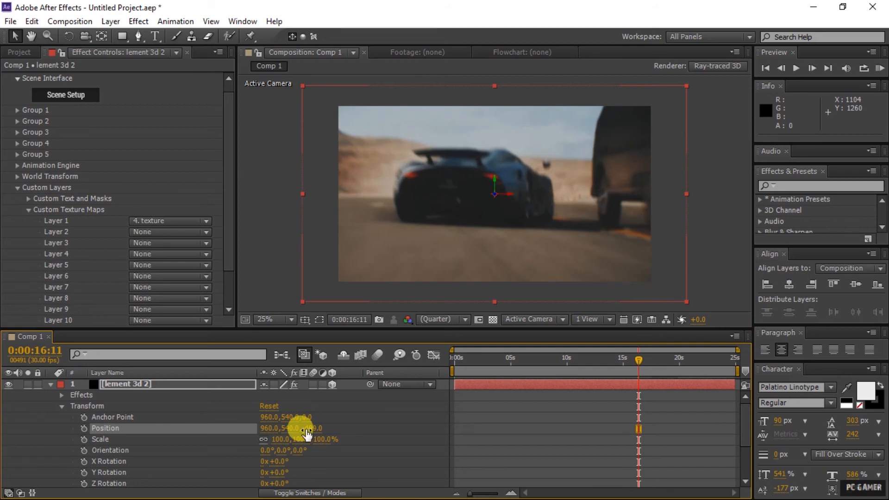
{"action": "left_click", "coordinate": [307, 429]}
{"action": "type", "text": "0"}
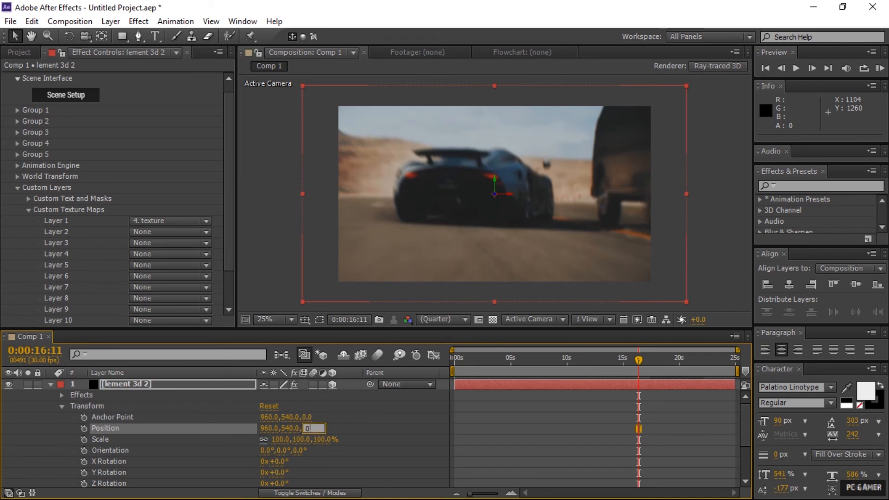
{"action": "left_click", "coordinate": [315, 428]}
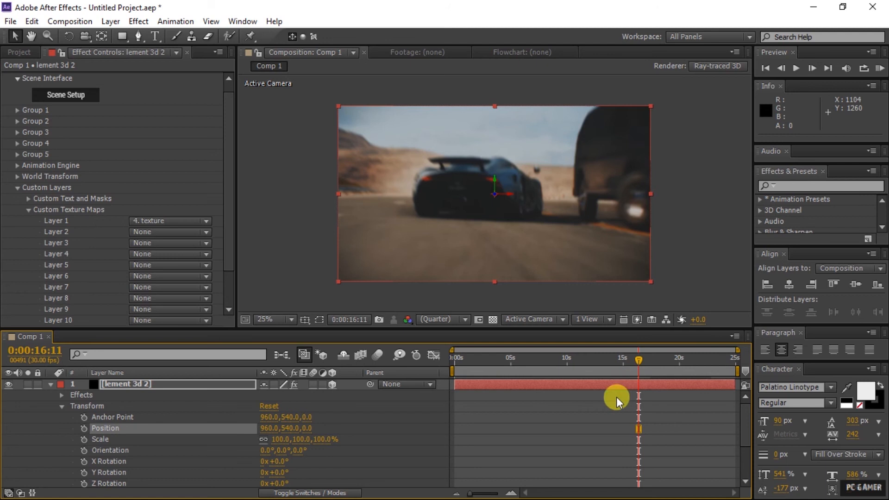
Step: Check the fade across the timeline and move the 100% Opacity keyframe of lement 3d 2 to about 0:00:17:23
{"action": "scroll", "coordinate": [577, 404], "scroll_direction": "down", "scroll_amount": 3}
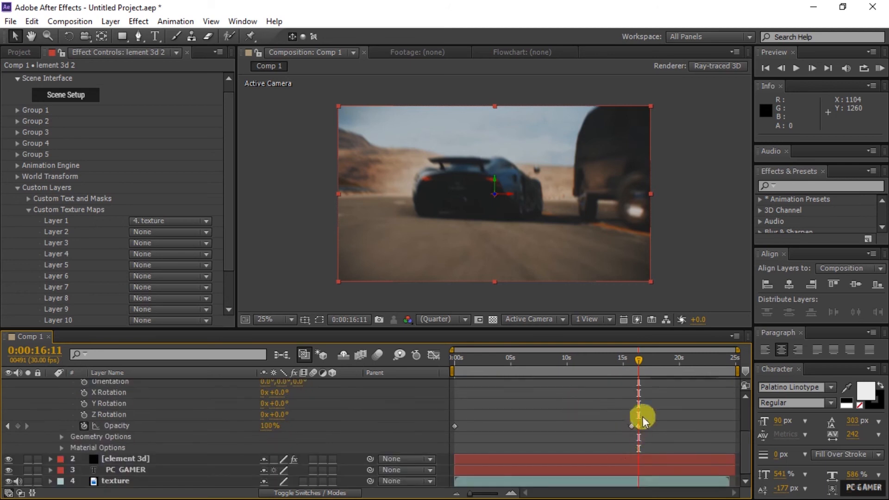
{"action": "left_click_drag", "start_coordinate": [640, 363], "coordinate": [455, 377]}
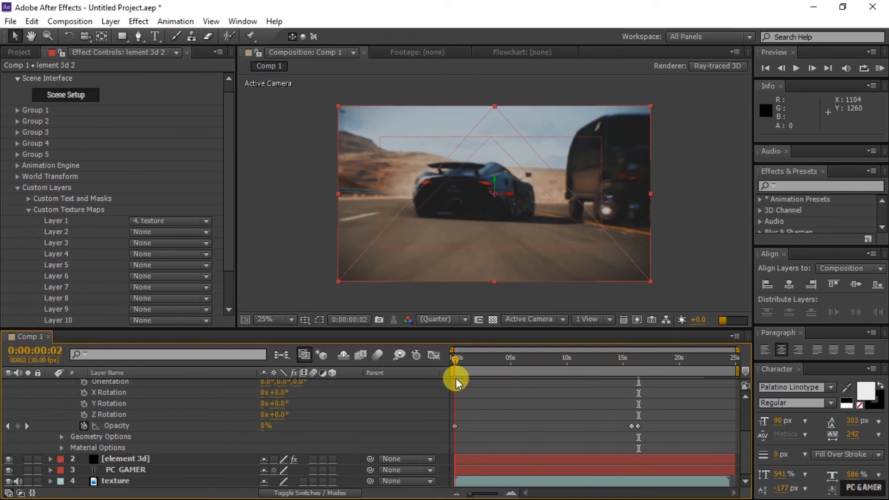
{"action": "left_click_drag", "start_coordinate": [460, 377], "coordinate": [640, 379]}
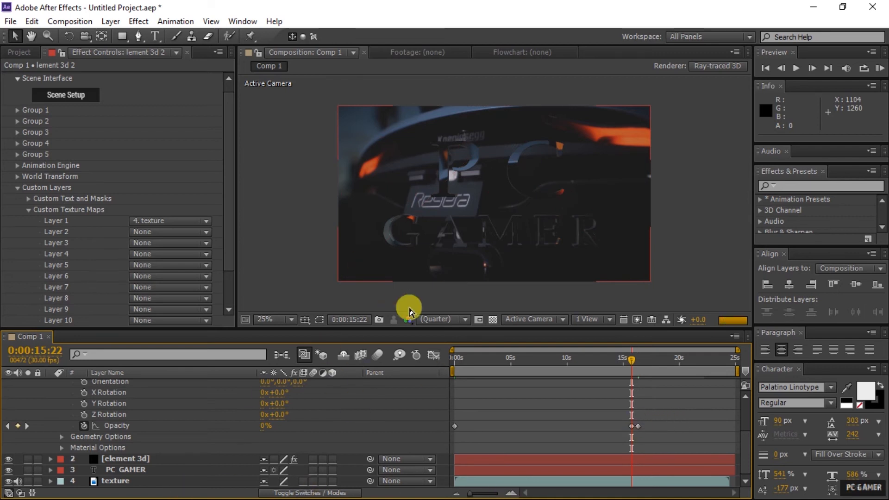
{"action": "left_click", "coordinate": [639, 422]}
{"action": "left_click_drag", "start_coordinate": [639, 427], "coordinate": [648, 426]}
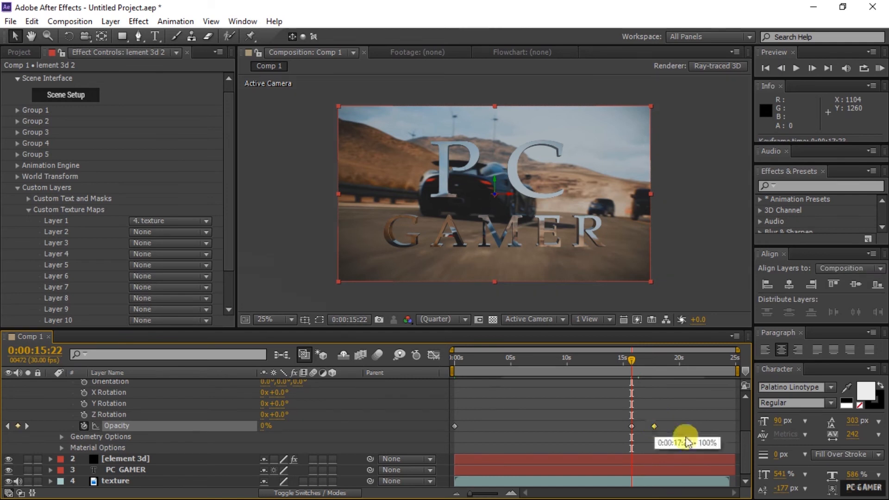
Step: Collapse the properties of the lement 3d 2 layer and return the current time to 0:00:00:00
{"action": "scroll", "coordinate": [523, 410], "scroll_direction": "up", "scroll_amount": 3}
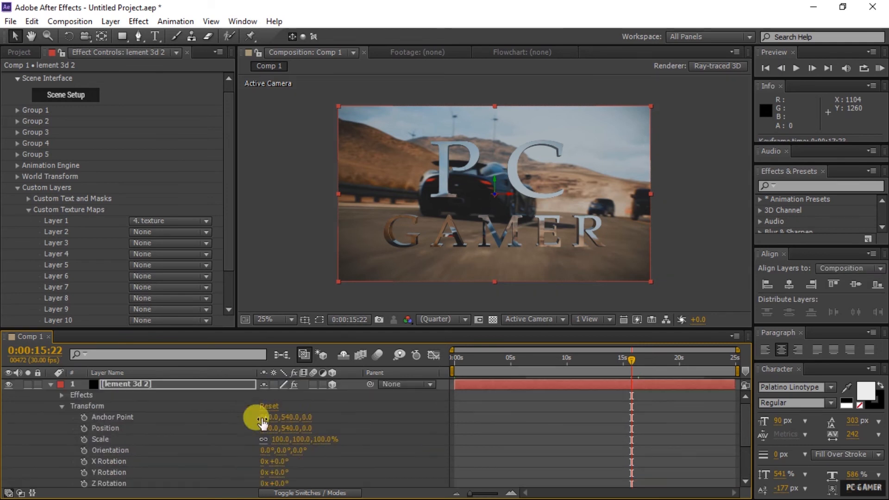
{"action": "left_click", "coordinate": [62, 407]}
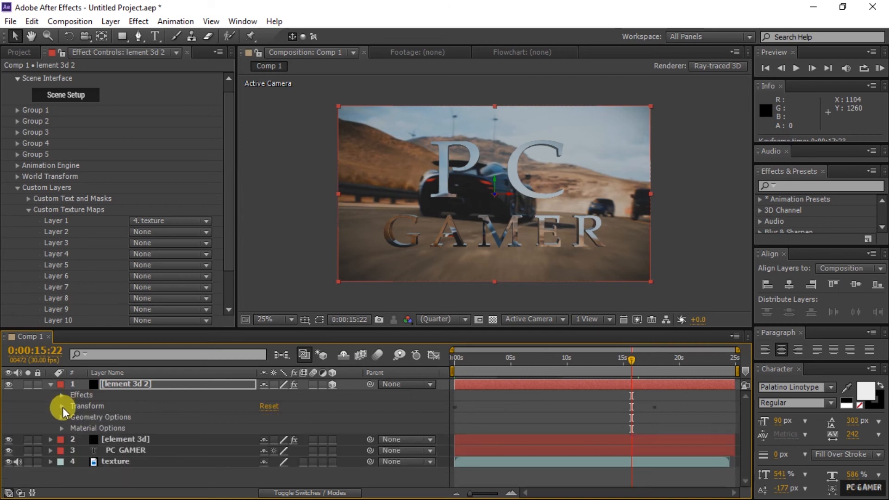
{"action": "left_click", "coordinate": [50, 385]}
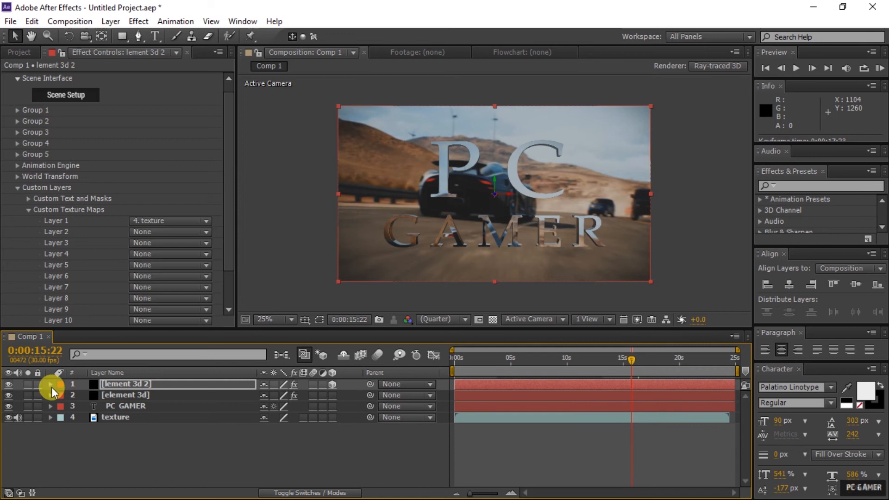
{"action": "left_click_drag", "start_coordinate": [629, 355], "coordinate": [628, 355]}
{"action": "left_click", "coordinate": [446, 362]}
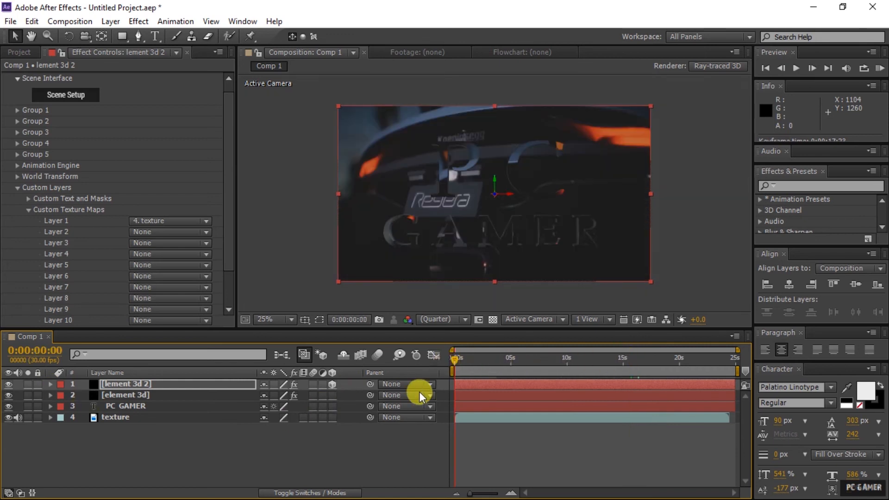
Step: Create a new two-node camera, Camera 1, with the 50mm preset
{"action": "right_click", "coordinate": [195, 449]}
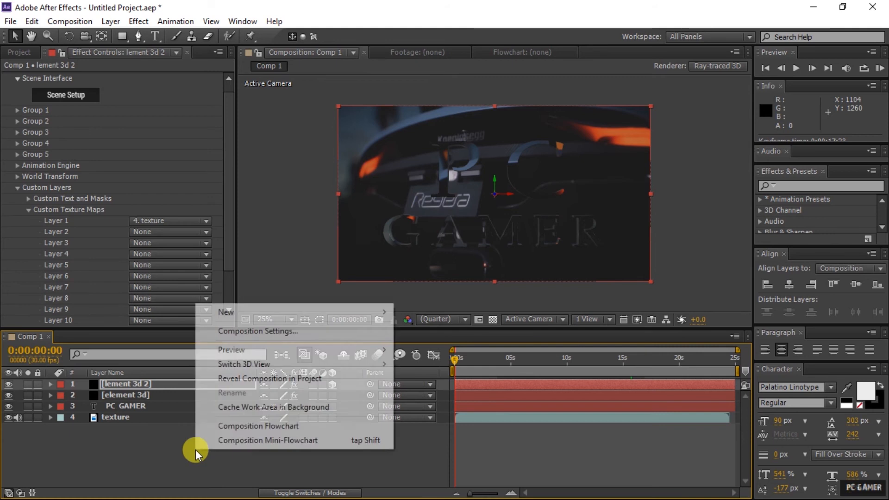
{"action": "mouse_move", "coordinate": [268, 318]}
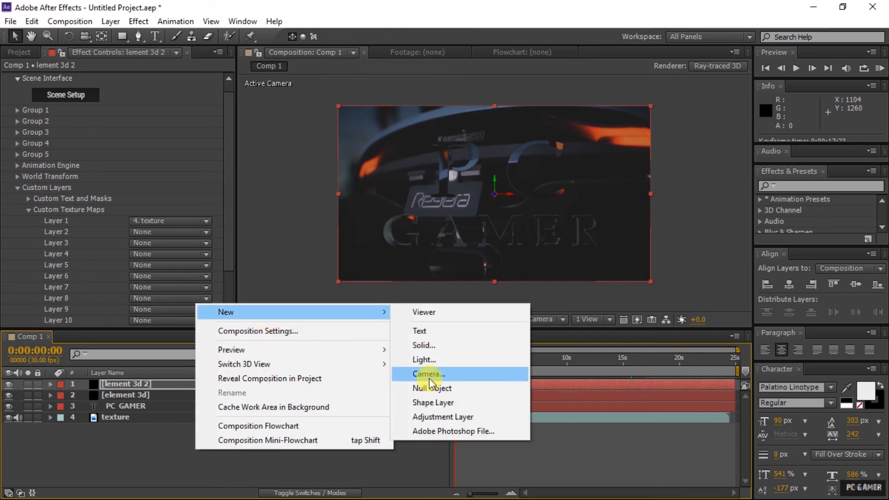
{"action": "left_click", "coordinate": [429, 374]}
{"action": "left_click", "coordinate": [496, 155]}
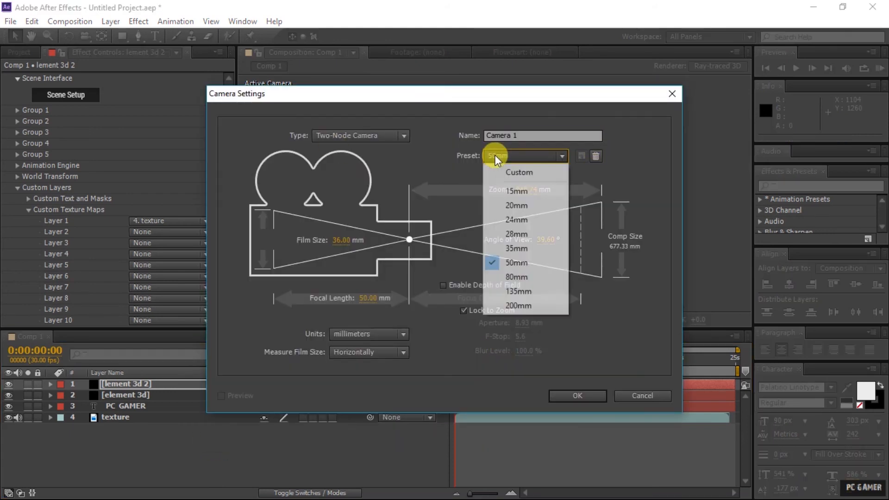
{"action": "left_click", "coordinate": [497, 264]}
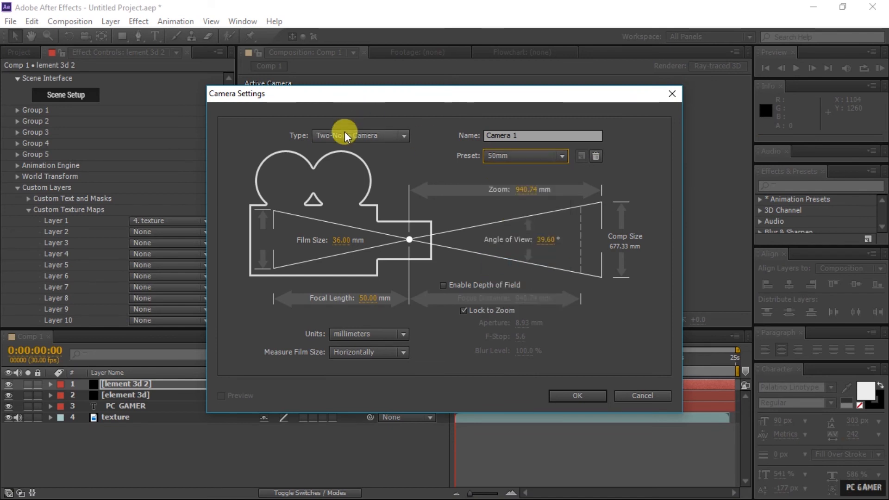
{"action": "left_click", "coordinate": [578, 396]}
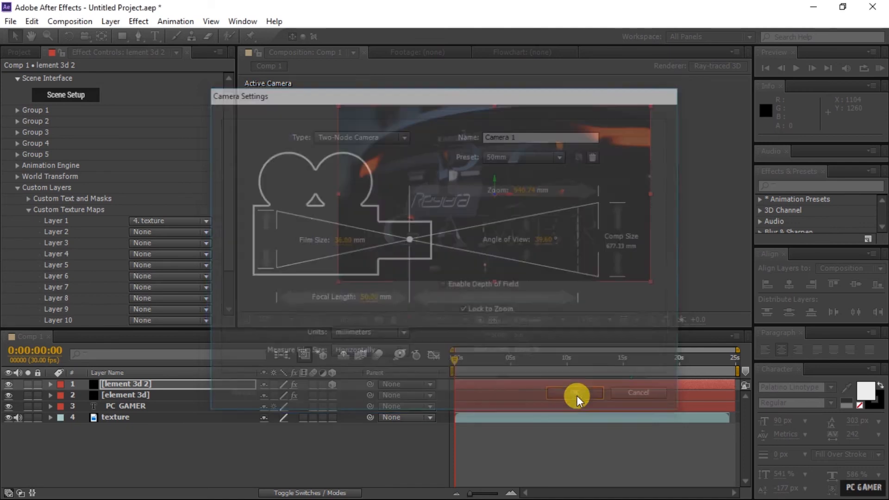
Step: Add a null object to the composition and parent Camera 1 to it
{"action": "right_click", "coordinate": [135, 463]}
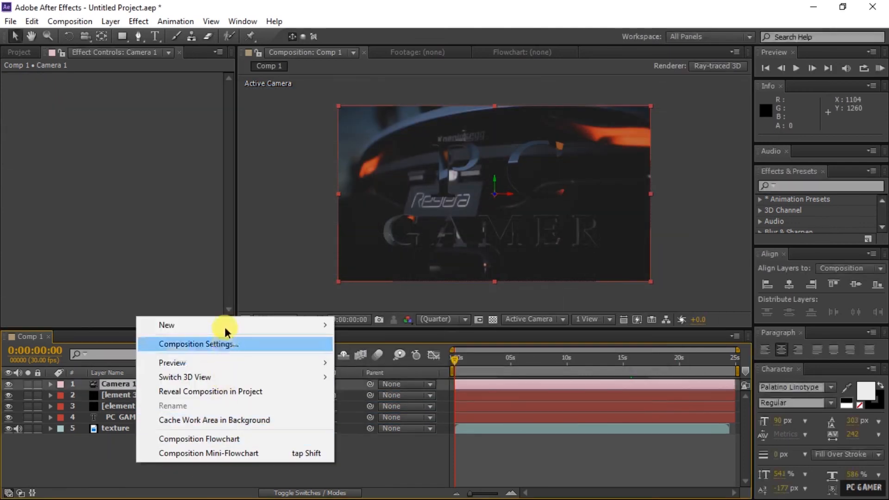
{"action": "mouse_move", "coordinate": [226, 329]}
{"action": "left_click", "coordinate": [367, 407]}
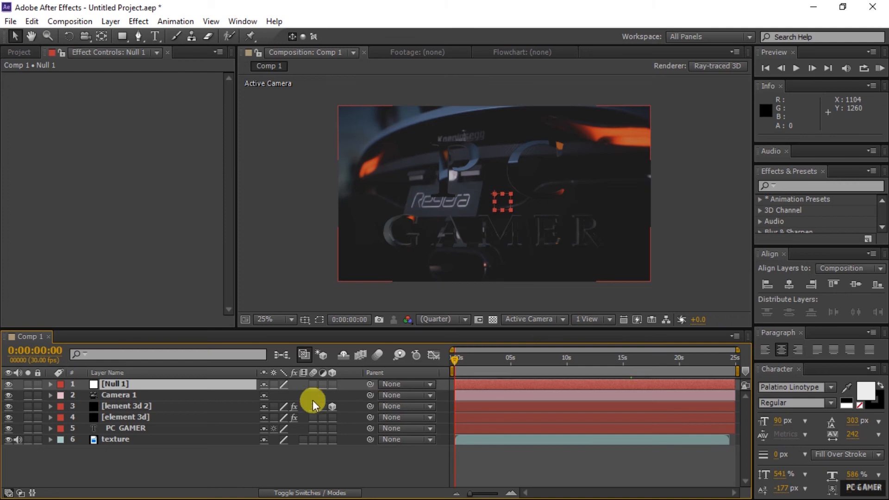
{"action": "left_click_drag", "start_coordinate": [368, 395], "coordinate": [93, 380]}
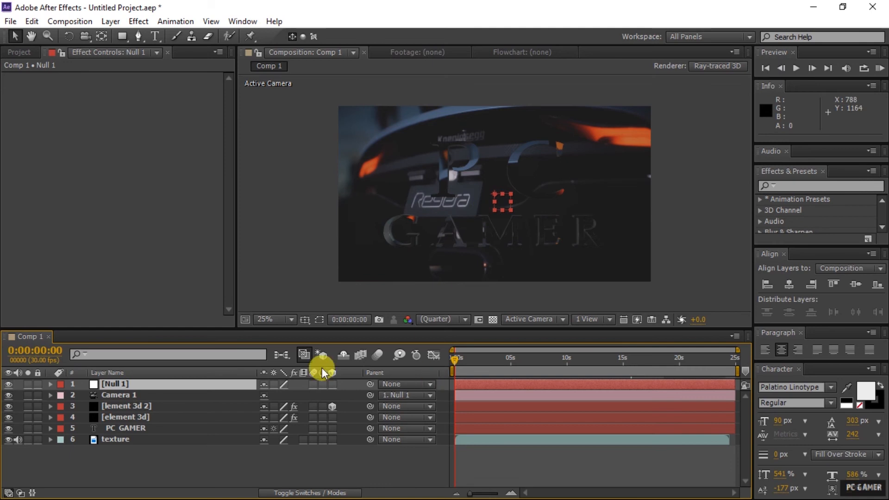
Step: Expand Camera 1's Transform properties and switch the composition to the Top view with the camera selected
{"action": "left_click", "coordinate": [116, 395]}
{"action": "left_click", "coordinate": [50, 395]}
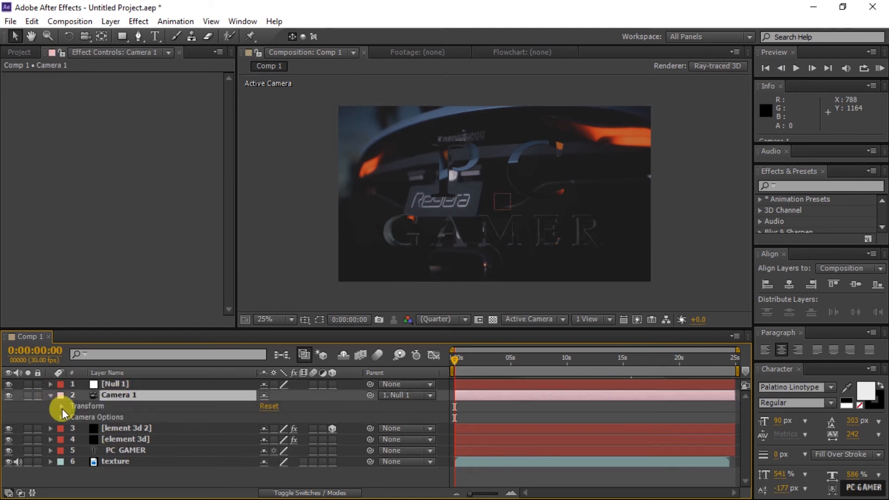
{"action": "left_click", "coordinate": [535, 319]}
{"action": "left_click", "coordinate": [537, 185]}
{"action": "left_click", "coordinate": [536, 319]}
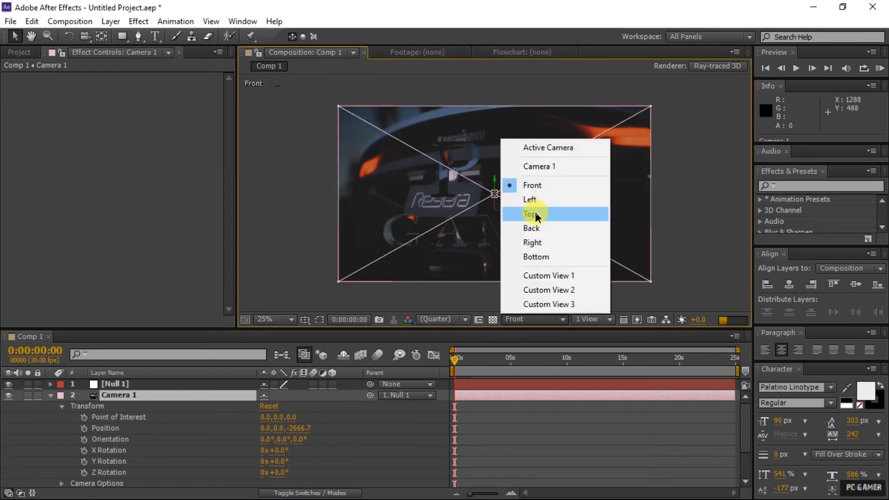
{"action": "left_click", "coordinate": [530, 213]}
{"action": "left_click", "coordinate": [536, 218]}
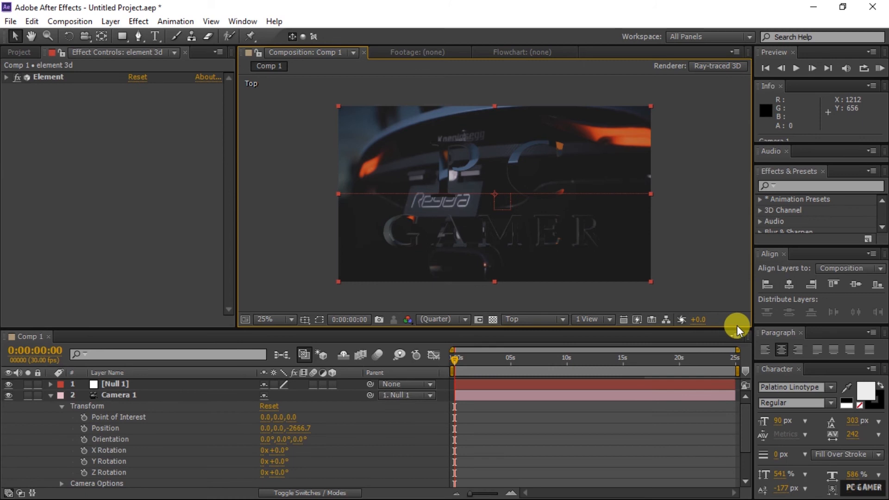
{"action": "scroll", "coordinate": [424, 283], "scroll_direction": "down", "scroll_amount": 1}
{"action": "left_click", "coordinate": [171, 396]}
{"action": "scroll", "coordinate": [585, 263], "scroll_direction": "down", "scroll_amount": 1}
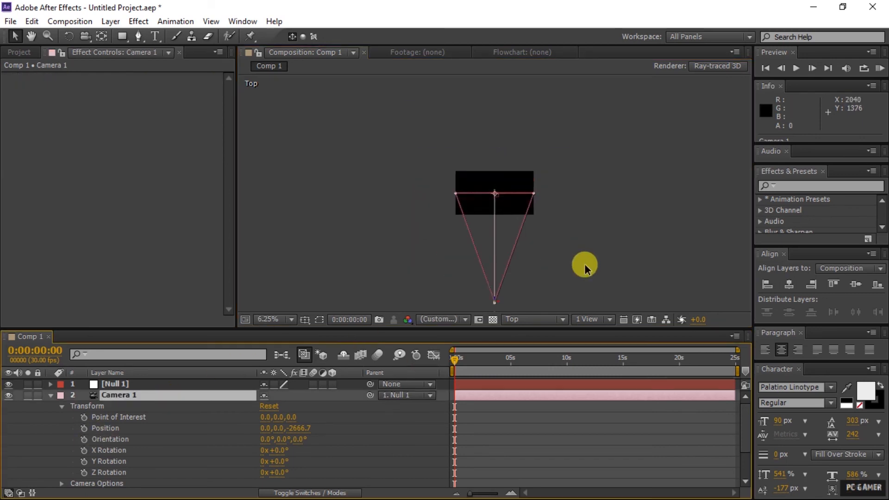
Step: Move Camera 1 in the Top view to the negative X side of the boxes, at about -1808, 0, 13
{"action": "left_click", "coordinate": [32, 35]}
{"action": "left_click_drag", "start_coordinate": [622, 277], "coordinate": [619, 181]}
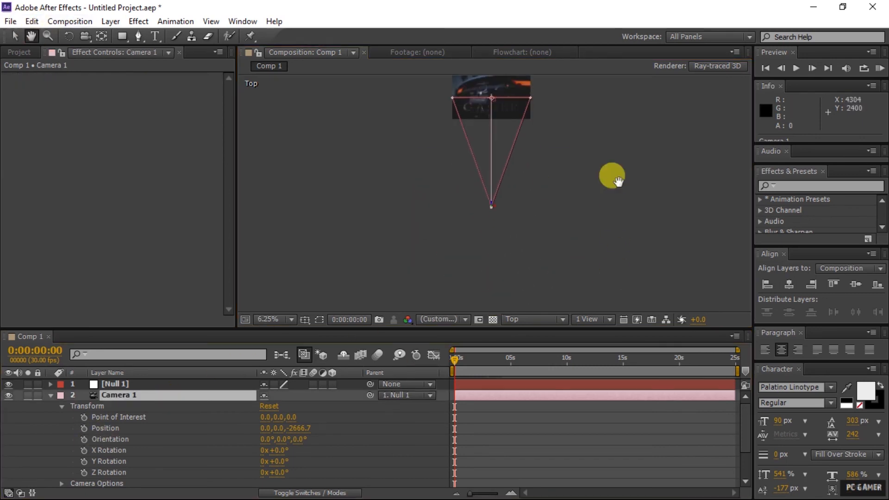
{"action": "scroll", "coordinate": [601, 216], "scroll_direction": "up", "scroll_amount": 1}
{"action": "left_click_drag", "start_coordinate": [601, 216], "coordinate": [600, 237]}
{"action": "left_click", "coordinate": [14, 36]}
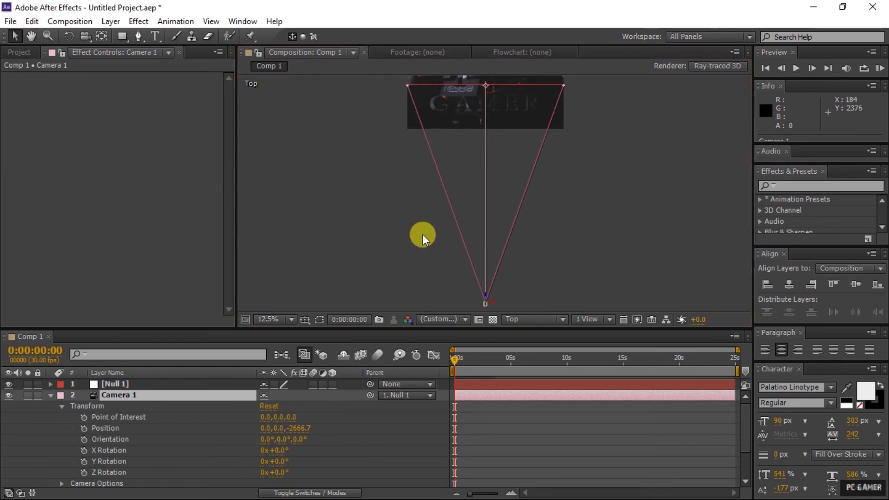
{"action": "left_click_drag", "start_coordinate": [485, 305], "coordinate": [337, 85]}
Step: Bring Camera 1 closer to the boxes along X, to a Position of about -960, 0, -3
{"action": "left_click", "coordinate": [31, 35]}
{"action": "left_click_drag", "start_coordinate": [614, 80], "coordinate": [612, 227]}
{"action": "scroll", "coordinate": [669, 227], "scroll_direction": "up", "scroll_amount": 1}
{"action": "left_click_drag", "start_coordinate": [280, 309], "coordinate": [310, 271]}
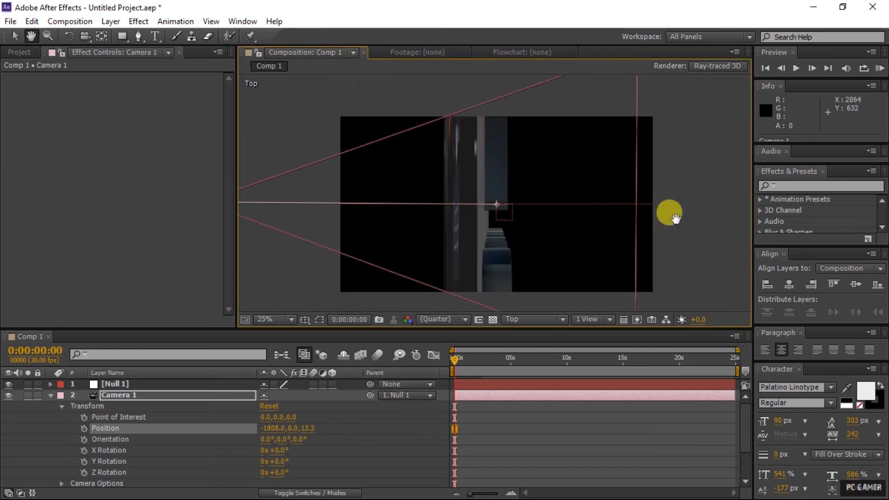
{"action": "scroll", "coordinate": [669, 213], "scroll_direction": "down", "scroll_amount": 1}
{"action": "left_click", "coordinate": [16, 35]}
{"action": "left_click", "coordinate": [351, 200]}
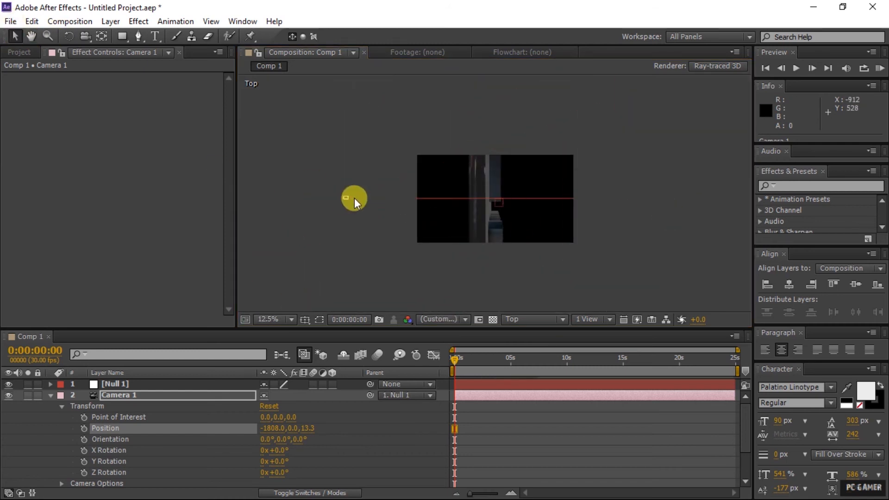
{"action": "left_click", "coordinate": [345, 197]}
{"action": "left_click_drag", "start_coordinate": [348, 197], "coordinate": [412, 196]}
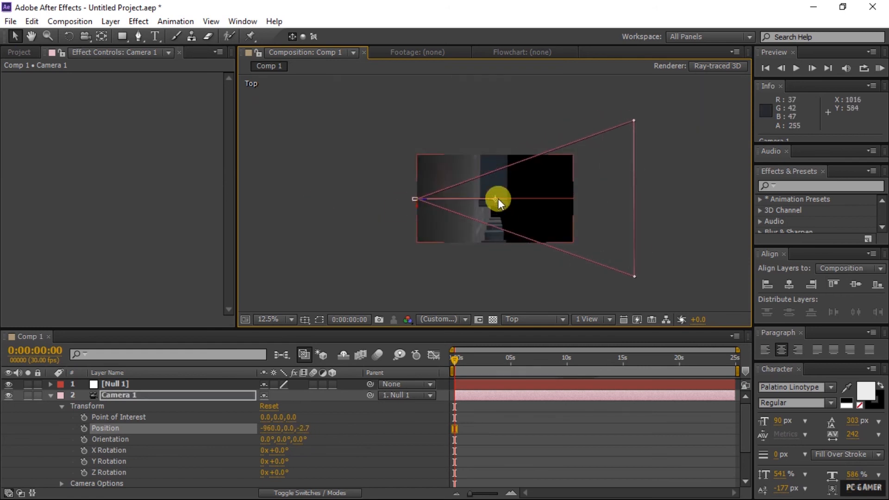
Step: Shift Camera 1's Point of Interest to about -56, 0, 0, try moving the camera out to about -1728, 0, -187, and undo that move
{"action": "mouse_move", "coordinate": [496, 198]}
{"action": "left_mouse_down"}
{"action": "mouse_move", "coordinate": [496, 218]}
{"action": "mouse_move", "coordinate": [496, 200]}
{"action": "left_mouse_up"}
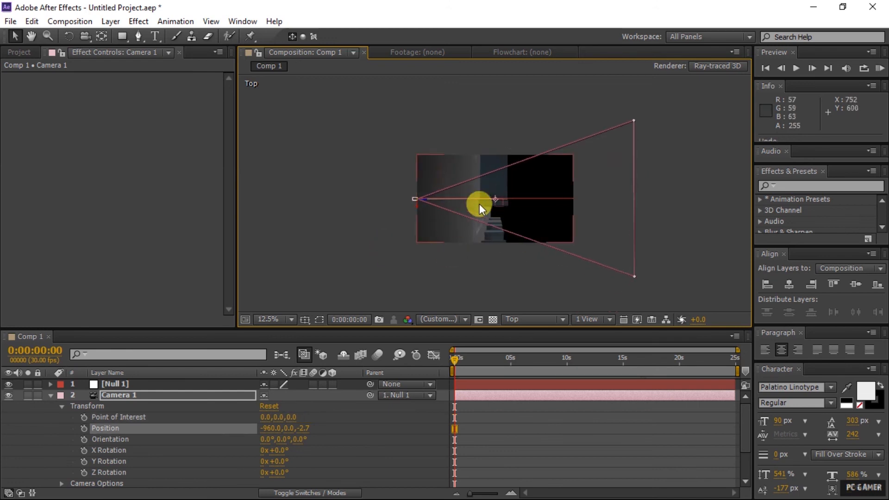
{"action": "mouse_move", "coordinate": [495, 199]}
{"action": "left_mouse_down"}
{"action": "mouse_move", "coordinate": [491, 254]}
{"action": "mouse_move", "coordinate": [491, 200]}
{"action": "mouse_move", "coordinate": [489, 213]}
{"action": "left_mouse_up"}
{"action": "left_click_drag", "start_coordinate": [414, 196], "coordinate": [351, 209]}
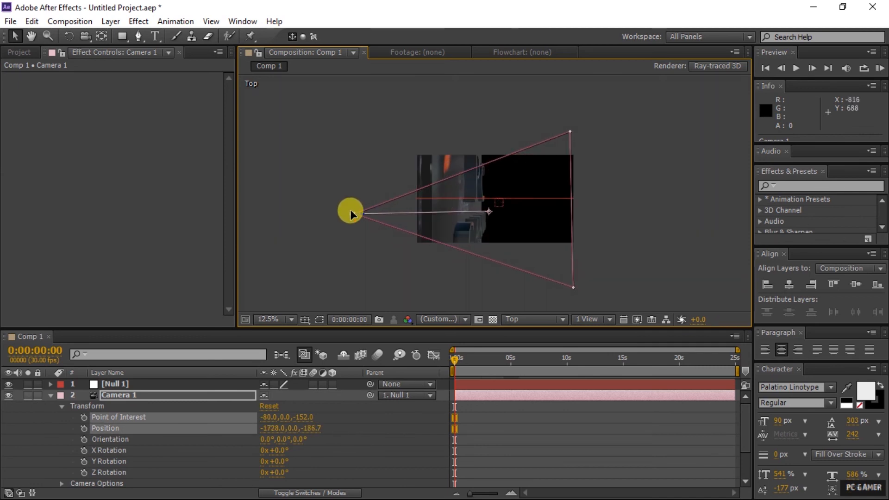
{"action": "key", "text": "ctrl+z"}
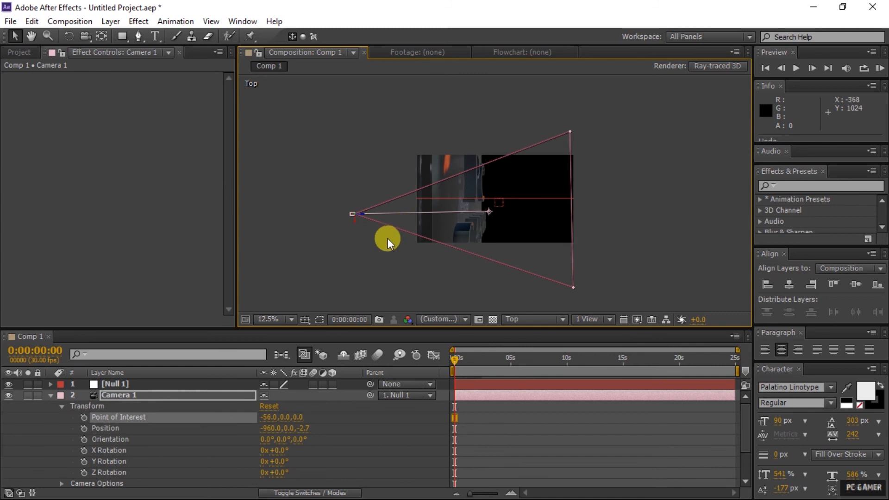
{"action": "key", "text": "ctrl+z"}
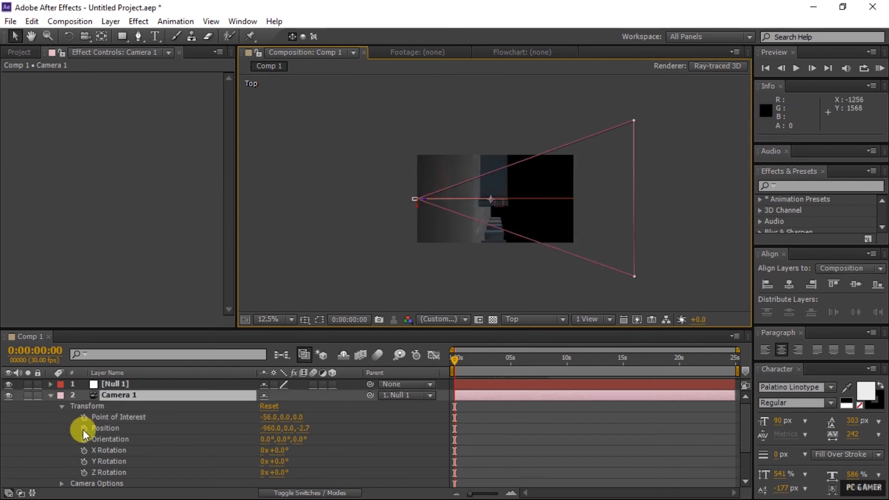
Step: Keyframe Camera 1's Position at 0:00:00:00, at about -144, 0, 925 at 0:00:06:11, and at about -40, 0, -131 at 0:00:09:03
{"action": "left_click", "coordinate": [84, 429]}
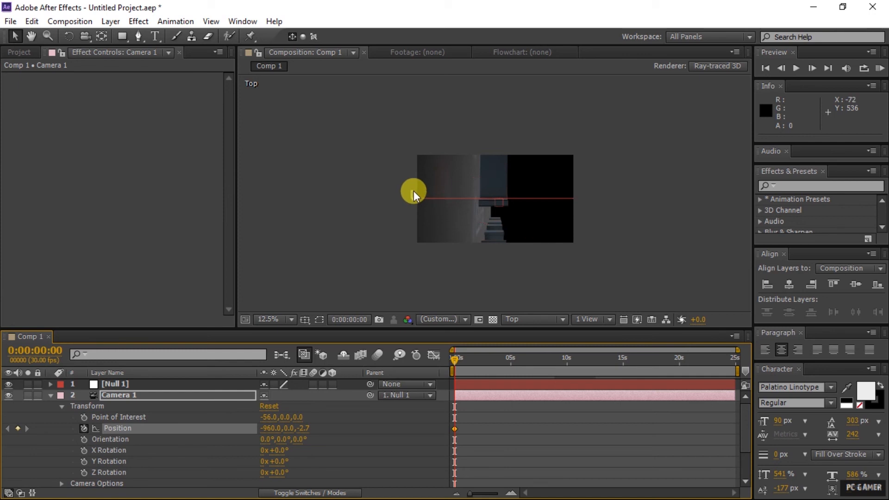
{"action": "left_click", "coordinate": [412, 197]}
{"action": "left_click", "coordinate": [471, 358]}
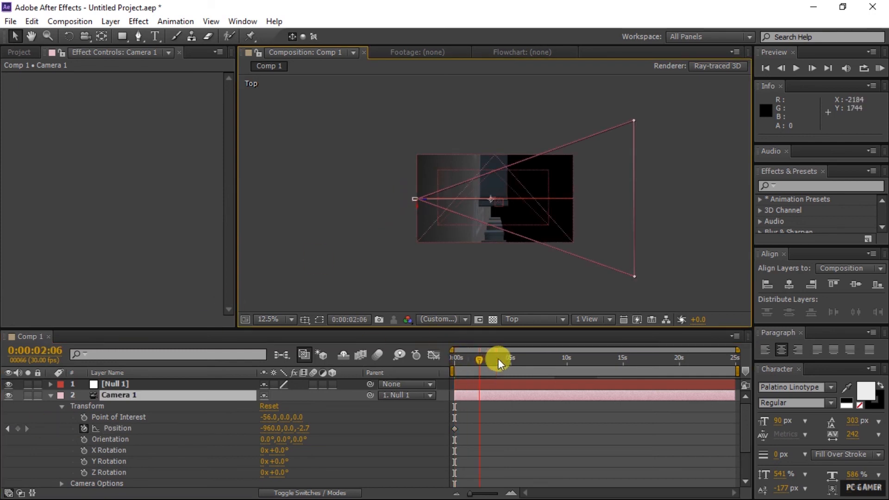
{"action": "left_click_drag", "start_coordinate": [540, 360], "coordinate": [525, 360]}
{"action": "left_click_drag", "start_coordinate": [414, 199], "coordinate": [484, 123]}
{"action": "left_click_drag", "start_coordinate": [526, 362], "coordinate": [557, 359]}
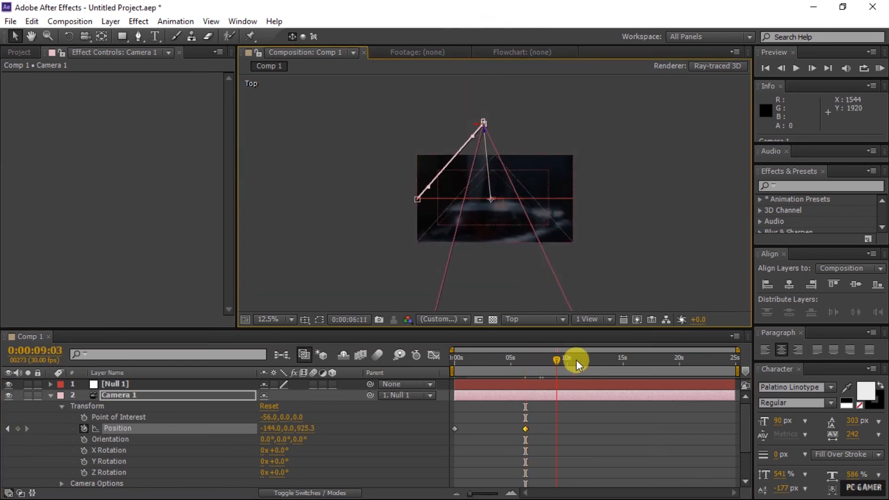
{"action": "left_click_drag", "start_coordinate": [486, 129], "coordinate": [492, 205]}
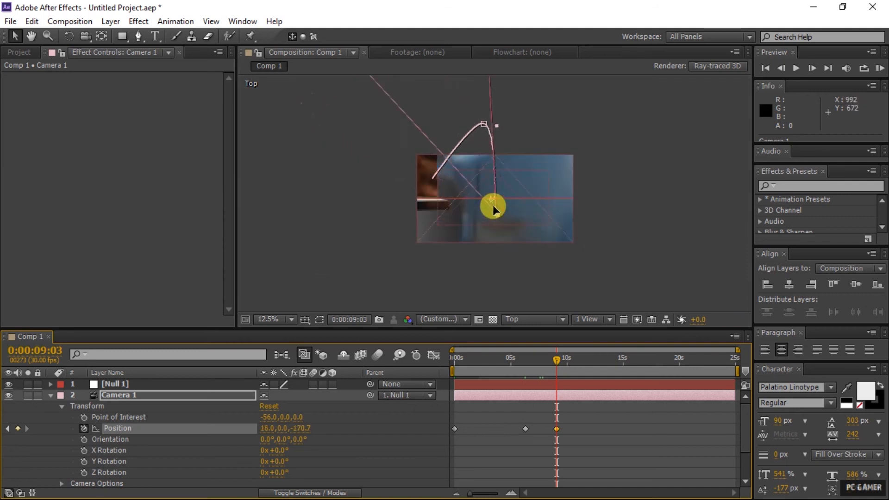
Step: Try a Position keyframe at 0:00:12:22 that pulls Camera 1 far back in front of the title, and undo it
{"action": "left_click", "coordinate": [563, 360]}
{"action": "left_click_drag", "start_coordinate": [589, 361], "coordinate": [597, 361]}
{"action": "left_click_drag", "start_coordinate": [492, 210], "coordinate": [594, 269]}
{"action": "left_click_drag", "start_coordinate": [596, 361], "coordinate": [561, 365]}
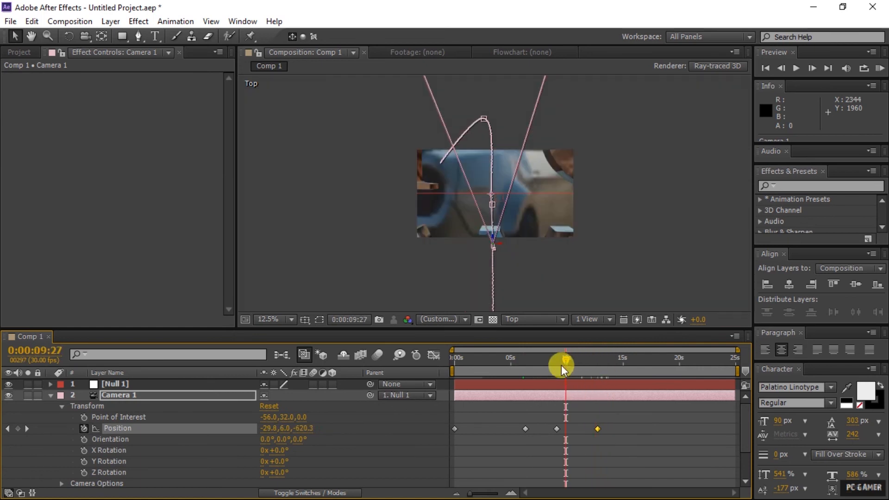
{"action": "key", "text": "comma"}
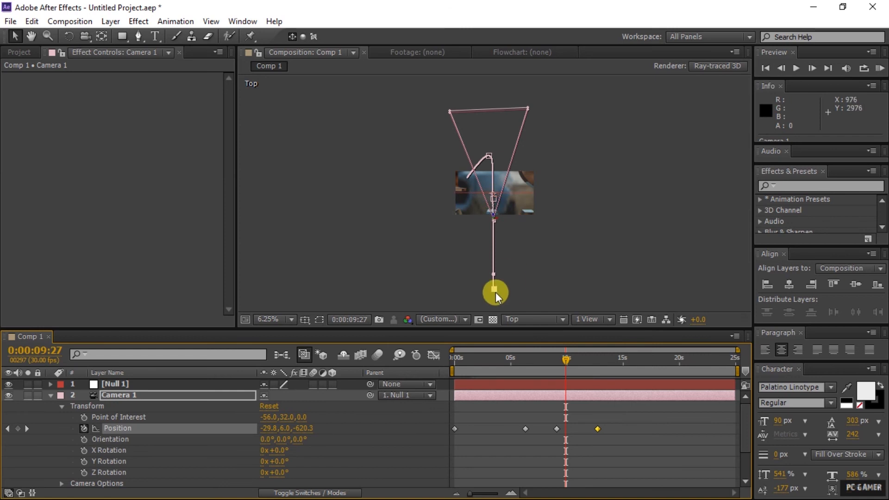
{"action": "key", "text": "ctrl+z"}
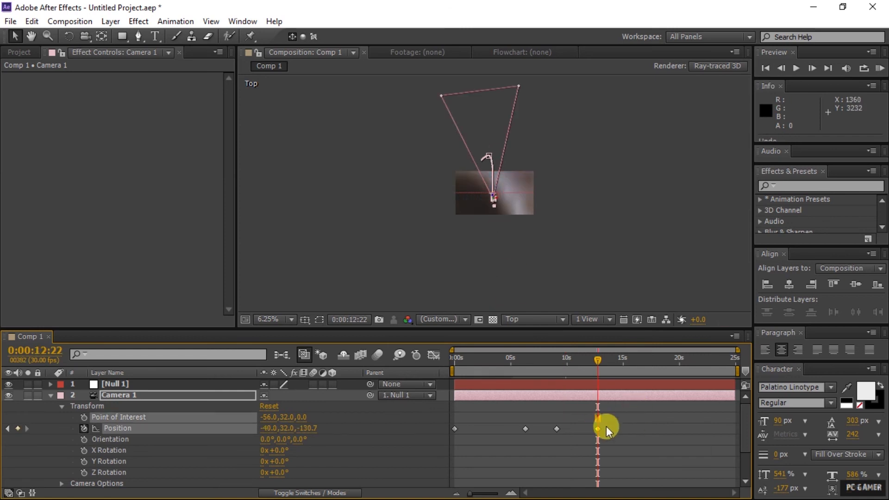
{"action": "key", "text": "ctrl+z"}
Step: Pull Camera 1 back in front of the title to about -24, 0, -1651 and place that Position keyframe at 0:00:10:00
{"action": "left_click_drag", "start_coordinate": [596, 360], "coordinate": [564, 365]}
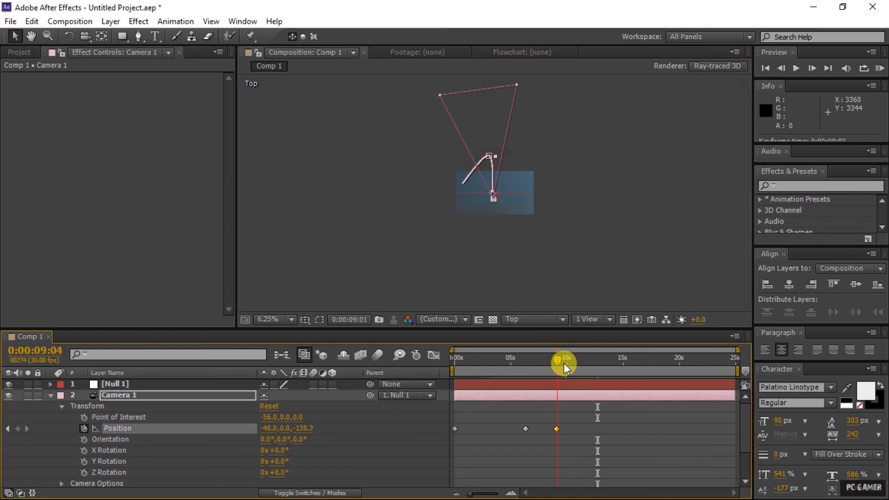
{"action": "key", "text": "period"}
{"action": "key", "text": "period"}
{"action": "left_click_drag", "start_coordinate": [488, 216], "coordinate": [490, 465]}
{"action": "left_click_drag", "start_coordinate": [565, 360], "coordinate": [574, 364]}
{"action": "left_click_drag", "start_coordinate": [565, 429], "coordinate": [567, 429]}
Step: Add Camera 1 Position keyframes farther back at 0:00:10:21 and about one second after it, ending at about -312, 0, -2587
{"action": "scroll", "coordinate": [657, 282], "scroll_direction": "down", "scroll_amount": 1}
{"action": "left_click", "coordinate": [31, 36]}
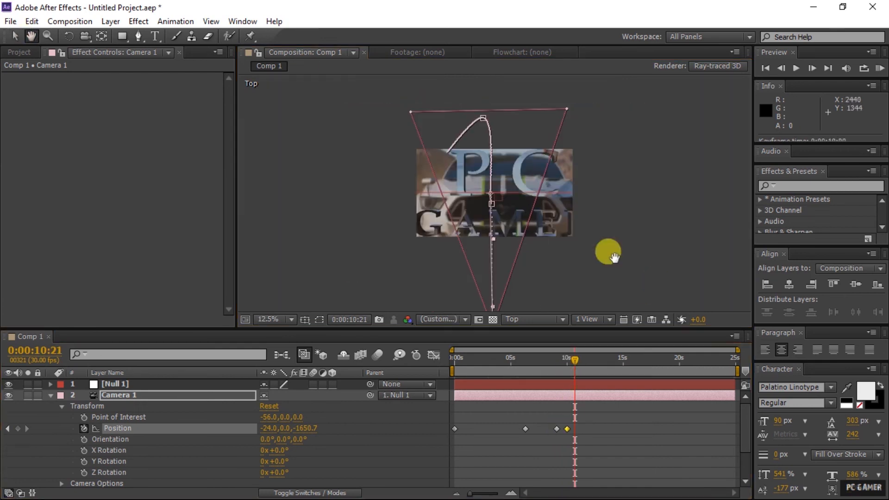
{"action": "left_click_drag", "start_coordinate": [614, 258], "coordinate": [611, 221]}
{"action": "left_click", "coordinate": [14, 36]}
{"action": "left_click_drag", "start_coordinate": [490, 293], "coordinate": [467, 369]}
{"action": "left_click", "coordinate": [592, 366]}
{"action": "mouse_move", "coordinate": [594, 366]}
{"action": "left_mouse_down"}
{"action": "mouse_move", "coordinate": [586, 371]}
{"action": "mouse_move", "coordinate": [598, 360]}
{"action": "left_mouse_up"}
{"action": "scroll", "coordinate": [26, 431], "scroll_direction": "down", "scroll_amount": 3}
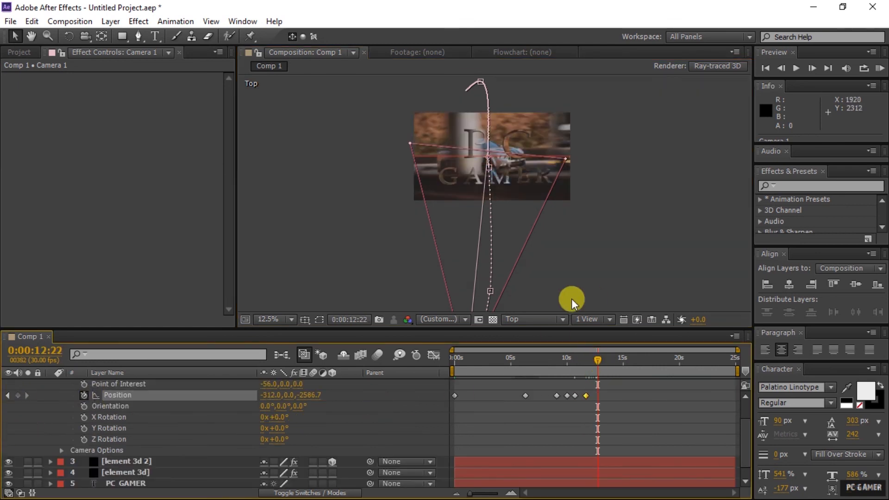
Step: Add Camera 1 Position keyframes in front of the title from 0:00:12:22 at about -856, 0, -2059, ending at about -136, 0, -2587
{"action": "key", "text": "comma"}
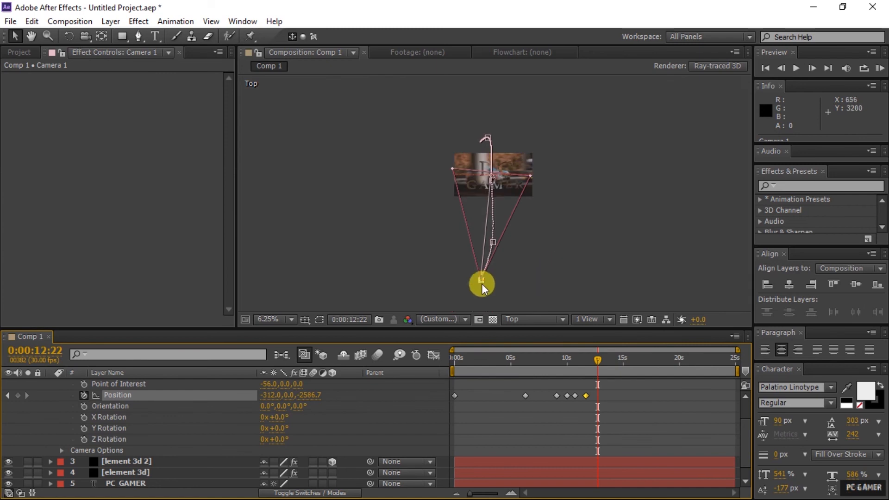
{"action": "mouse_move", "coordinate": [481, 282]}
{"action": "left_mouse_down"}
{"action": "mouse_move", "coordinate": [432, 210]}
{"action": "mouse_move", "coordinate": [386, 196]}
{"action": "mouse_move", "coordinate": [469, 188]}
{"action": "mouse_move", "coordinate": [460, 234]}
{"action": "mouse_move", "coordinate": [443, 251]}
{"action": "mouse_move", "coordinate": [493, 294]}
{"action": "left_mouse_up"}
{"action": "left_click", "coordinate": [608, 363]}
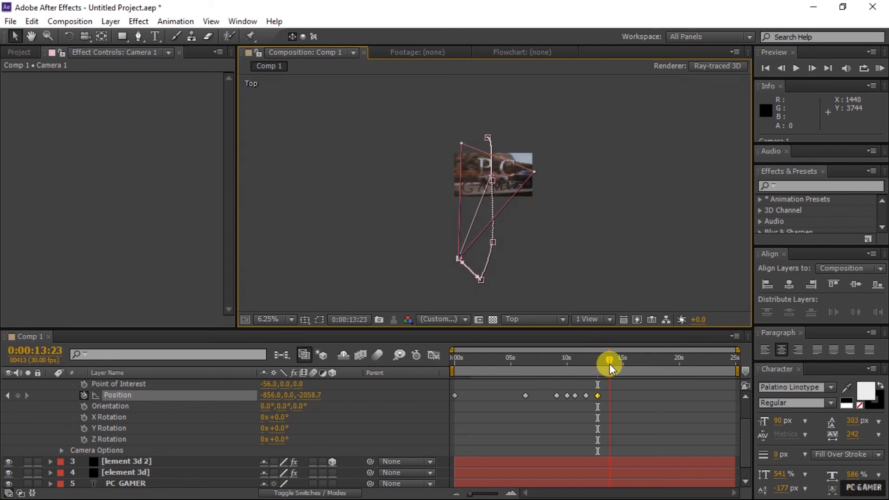
{"action": "left_click", "coordinate": [459, 260]}
{"action": "left_click_drag", "start_coordinate": [455, 263], "coordinate": [493, 255]}
{"action": "mouse_move", "coordinate": [606, 360]}
{"action": "left_mouse_down"}
{"action": "mouse_move", "coordinate": [629, 357]}
{"action": "mouse_move", "coordinate": [621, 357]}
{"action": "left_mouse_up"}
{"action": "left_click_drag", "start_coordinate": [496, 253], "coordinate": [488, 282]}
{"action": "left_click_drag", "start_coordinate": [629, 363], "coordinate": [741, 373]}
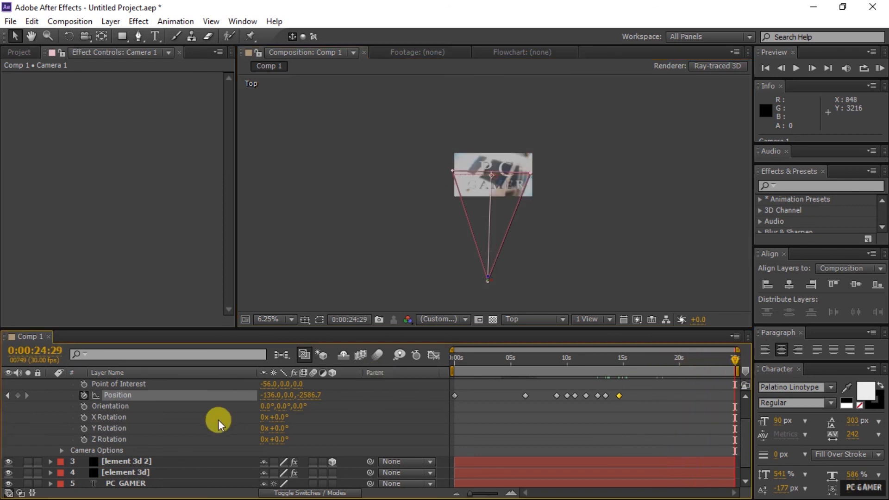
Step: Examine the Opacity keyframes of the lement 3d 2 layer and move the current time to 0:00:16:25
{"action": "scroll", "coordinate": [218, 419], "scroll_direction": "up", "scroll_amount": 3}
{"action": "left_click", "coordinate": [51, 396]}
{"action": "left_click", "coordinate": [123, 471]}
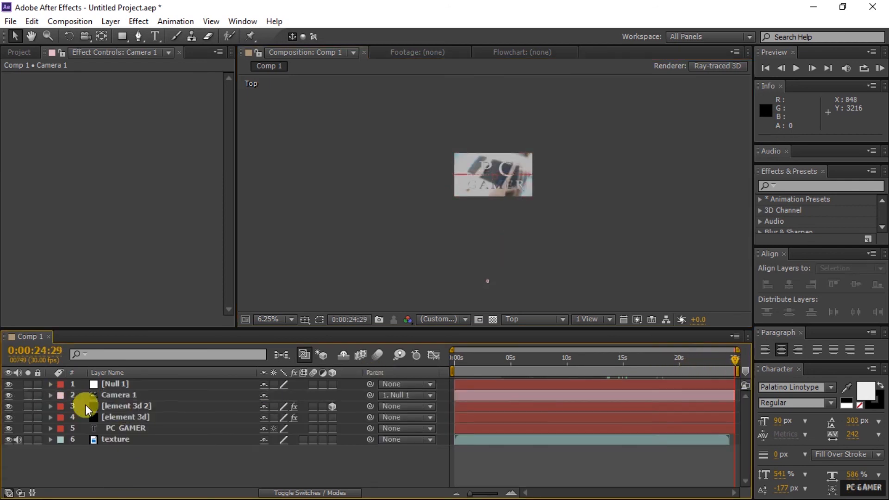
{"action": "left_click", "coordinate": [86, 405]}
{"action": "left_click", "coordinate": [50, 407]}
{"action": "left_click", "coordinate": [61, 428]}
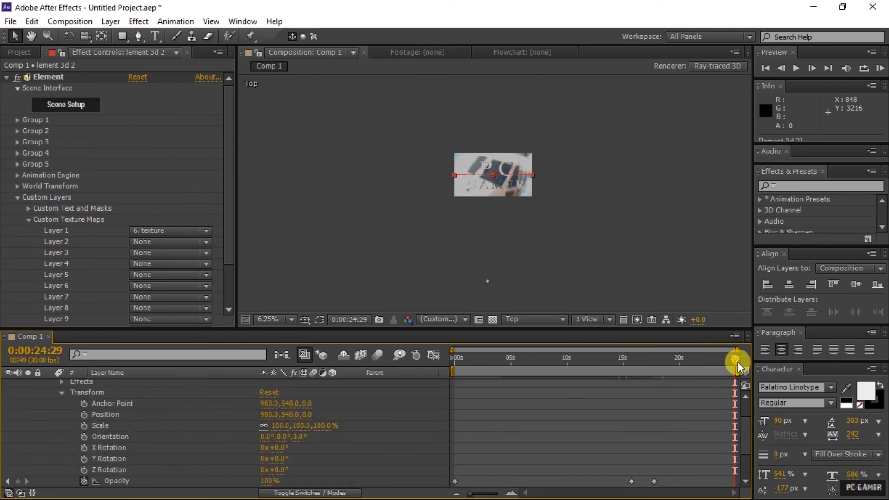
{"action": "mouse_move", "coordinate": [660, 376]}
{"action": "left_mouse_down"}
{"action": "mouse_move", "coordinate": [738, 374]}
{"action": "mouse_move", "coordinate": [643, 376]}
{"action": "left_mouse_up"}
{"action": "scroll", "coordinate": [315, 445], "scroll_direction": "up", "scroll_amount": 2}
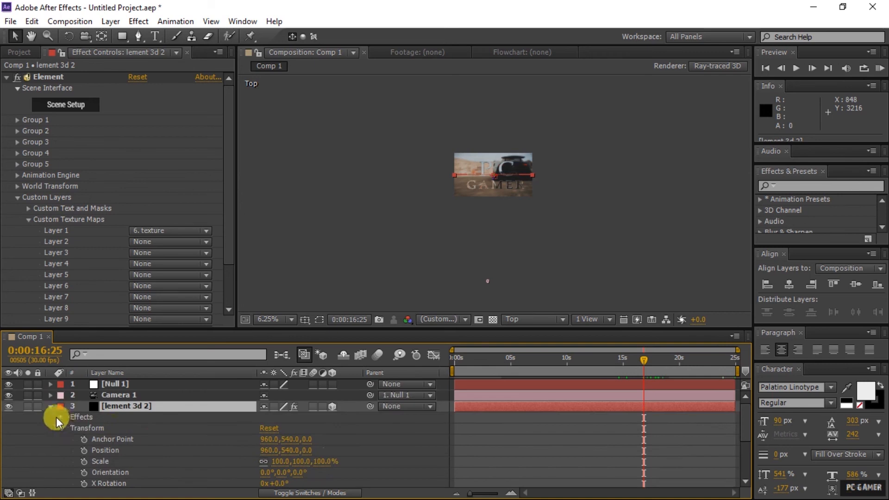
Step: Start keyframing the element 3d layer's Opacity at 0:00:16:25 with a value of 0%
{"action": "left_click", "coordinate": [50, 406]}
{"action": "left_click", "coordinate": [50, 417]}
{"action": "left_click", "coordinate": [62, 428]}
{"action": "left_click", "coordinate": [73, 438]}
{"action": "scroll", "coordinate": [83, 440], "scroll_direction": "down", "scroll_amount": 1}
{"action": "scroll", "coordinate": [92, 443], "scroll_direction": "up", "scroll_amount": 2}
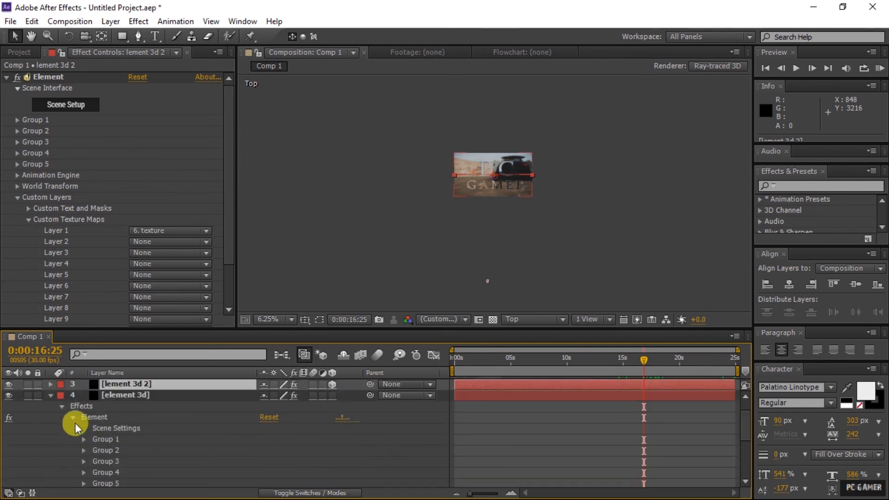
{"action": "left_click", "coordinate": [73, 419]}
{"action": "left_click", "coordinate": [63, 450]}
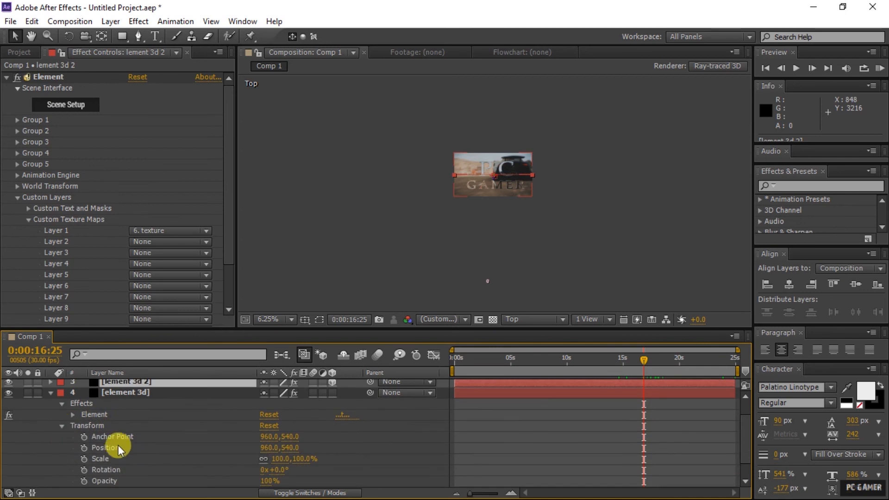
{"action": "left_click", "coordinate": [83, 481]}
{"action": "left_click", "coordinate": [267, 481]}
{"action": "type", "text": "0"}
{"action": "key", "text": "Return"}
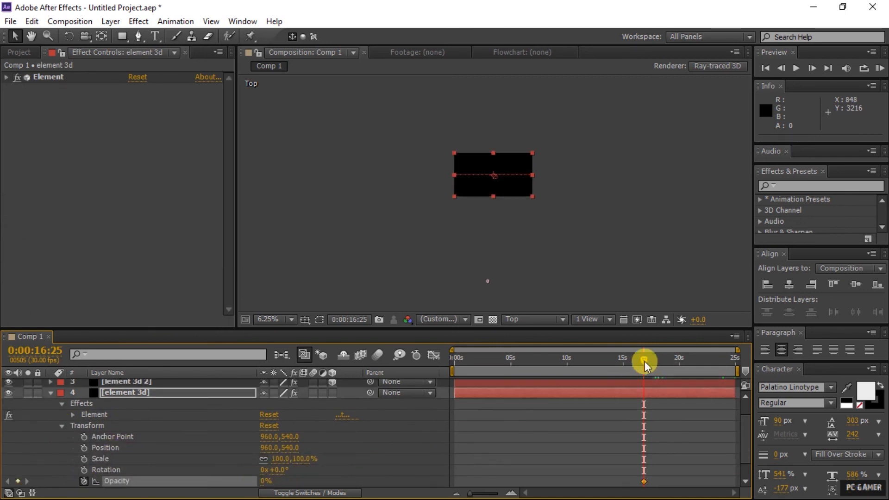
Step: Change the element 3d layer's Opacity to 100% at 0:00:16:25 and fade it to 0% at 0:00:17:20
{"action": "left_click", "coordinate": [265, 481]}
{"action": "key", "text": "Return"}
{"action": "left_click_drag", "start_coordinate": [646, 360], "coordinate": [652, 360]}
{"action": "left_click_drag", "start_coordinate": [265, 481], "coordinate": [139, 492]}
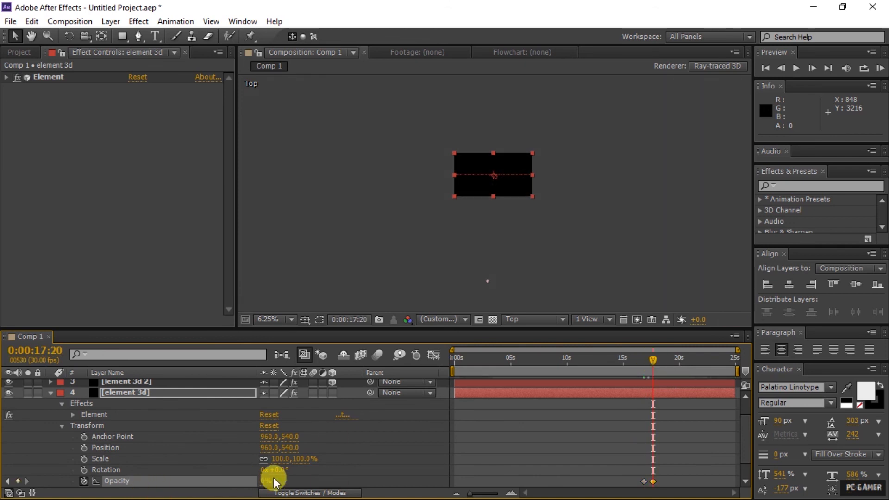
{"action": "left_click_drag", "start_coordinate": [652, 363], "coordinate": [642, 368]}
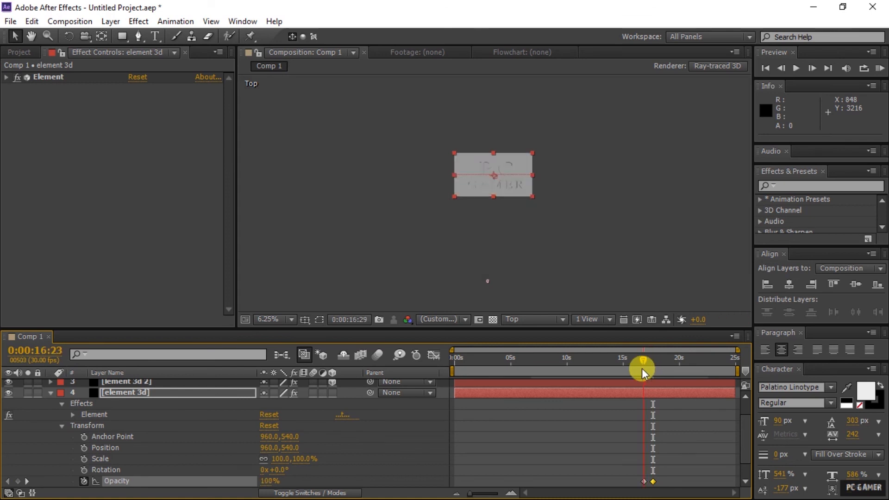
{"action": "left_click", "coordinate": [50, 393]}
{"action": "left_click", "coordinate": [90, 460]}
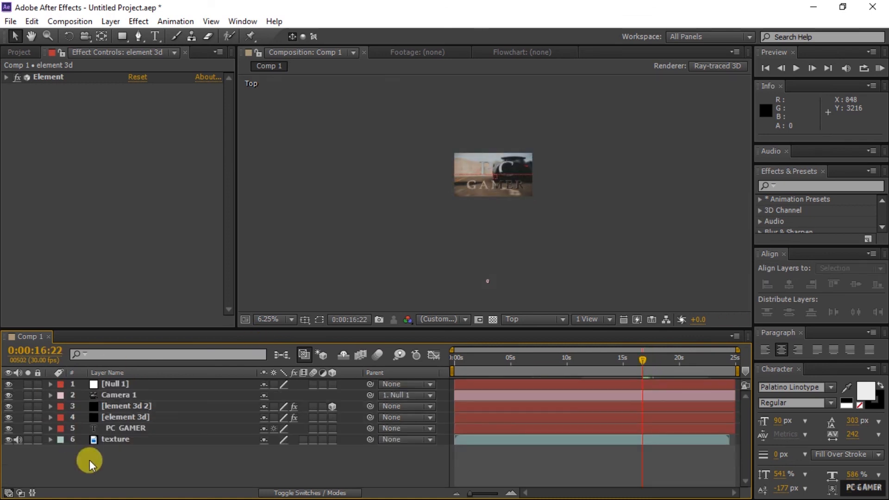
Step: Clear the lement 3d 2 layer's Opacity keyframes and start a new one at 0:00:16:23 with 0%
{"action": "mouse_move", "coordinate": [641, 360]}
{"action": "left_mouse_down"}
{"action": "mouse_move", "coordinate": [652, 358]}
{"action": "mouse_move", "coordinate": [644, 364]}
{"action": "left_mouse_up"}
{"action": "left_click", "coordinate": [123, 419]}
{"action": "left_click", "coordinate": [111, 406]}
{"action": "left_click", "coordinate": [50, 406]}
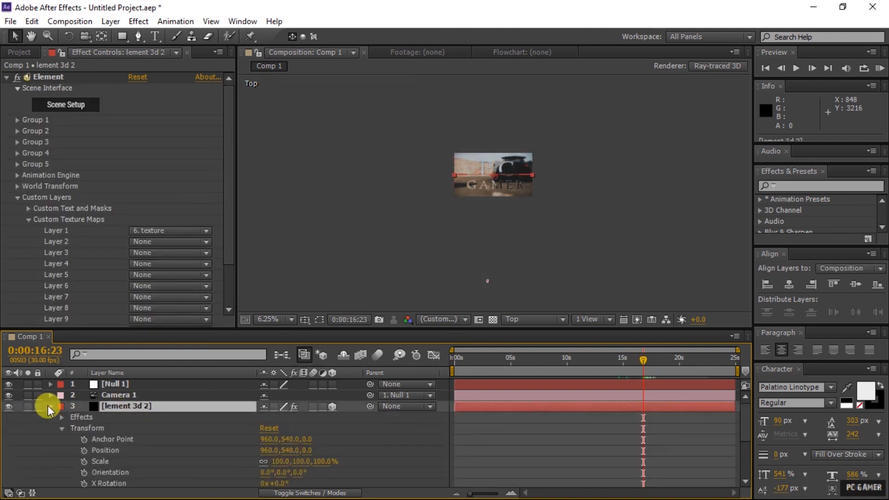
{"action": "scroll", "coordinate": [107, 468], "scroll_direction": "down", "scroll_amount": 4}
{"action": "left_click", "coordinate": [85, 426]}
{"action": "left_click", "coordinate": [85, 426]}
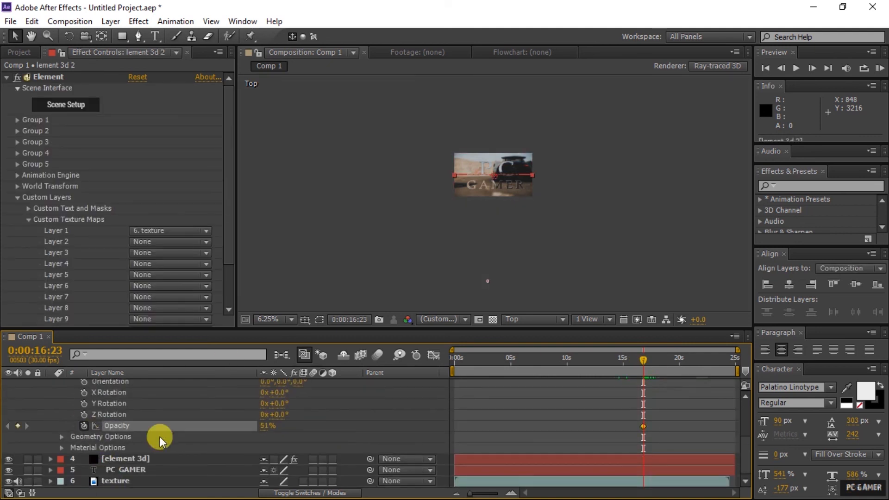
{"action": "left_click", "coordinate": [268, 426]}
{"action": "type", "text": "0"}
Step: Add a 100% Opacity keyframe to the lement 3d 2 layer at 0:00:17:16
{"action": "left_click_drag", "start_coordinate": [641, 359], "coordinate": [653, 361]}
{"action": "left_click", "coordinate": [268, 426]}
{"action": "type", "text": "100"}
{"action": "key", "text": "Return"}
{"action": "scroll", "coordinate": [196, 408], "scroll_direction": "up", "scroll_amount": 3}
{"action": "scroll", "coordinate": [196, 409], "scroll_direction": "up", "scroll_amount": 3}
{"action": "scroll", "coordinate": [219, 433], "scroll_direction": "down", "scroll_amount": 4}
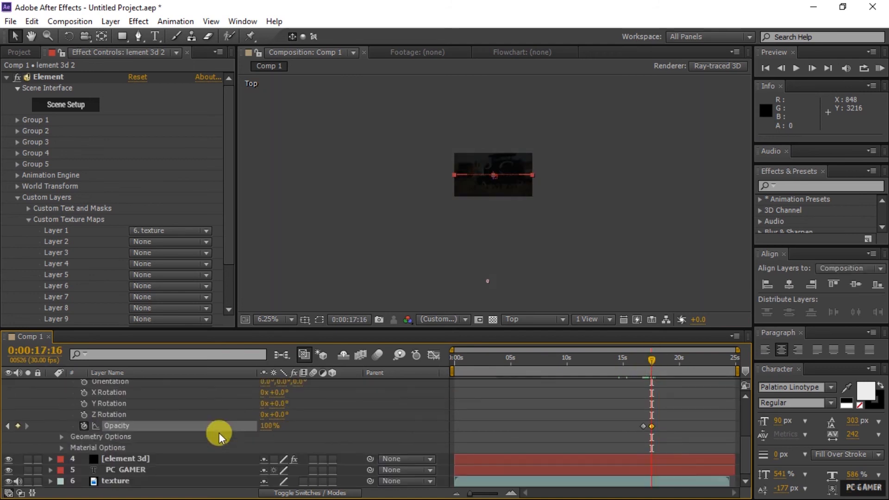
Step: Delete the lement 3d 2 layer and move the current time to 0:00:17:09
{"action": "scroll", "coordinate": [109, 435], "scroll_direction": "up", "scroll_amount": 3}
{"action": "left_click", "coordinate": [148, 406]}
{"action": "key", "text": "Delete"}
{"action": "mouse_move", "coordinate": [650, 362]}
{"action": "left_mouse_down"}
{"action": "mouse_move", "coordinate": [621, 366]}
{"action": "mouse_move", "coordinate": [648, 363]}
{"action": "left_mouse_up"}
Step: Remove the Opacity keyframes from the element 3d layer and set its Opacity to 100%
{"action": "left_click", "coordinate": [50, 406]}
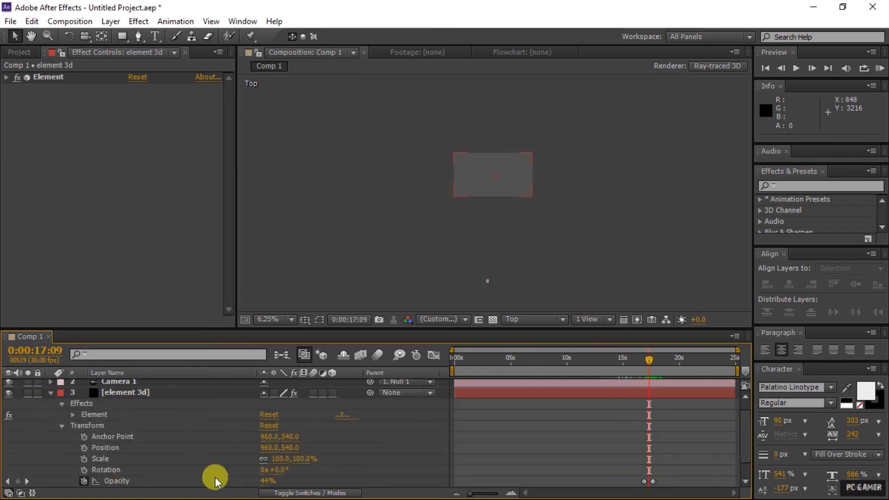
{"action": "left_click", "coordinate": [77, 481]}
{"action": "left_click_drag", "start_coordinate": [646, 361], "coordinate": [737, 361]}
{"action": "scroll", "coordinate": [74, 421], "scroll_direction": "up", "scroll_amount": 1}
{"action": "left_click", "coordinate": [49, 407]}
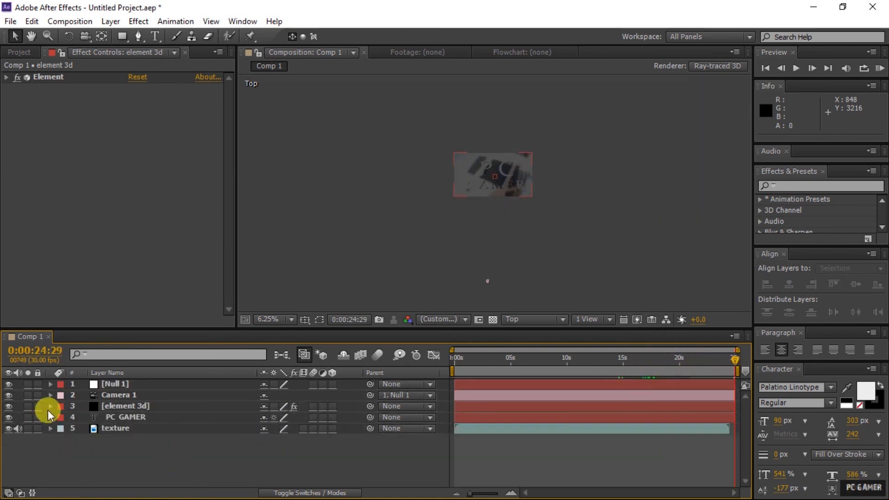
{"action": "left_click", "coordinate": [48, 407]}
{"action": "scroll", "coordinate": [181, 460], "scroll_direction": "down", "scroll_amount": 3}
{"action": "left_click", "coordinate": [262, 460]}
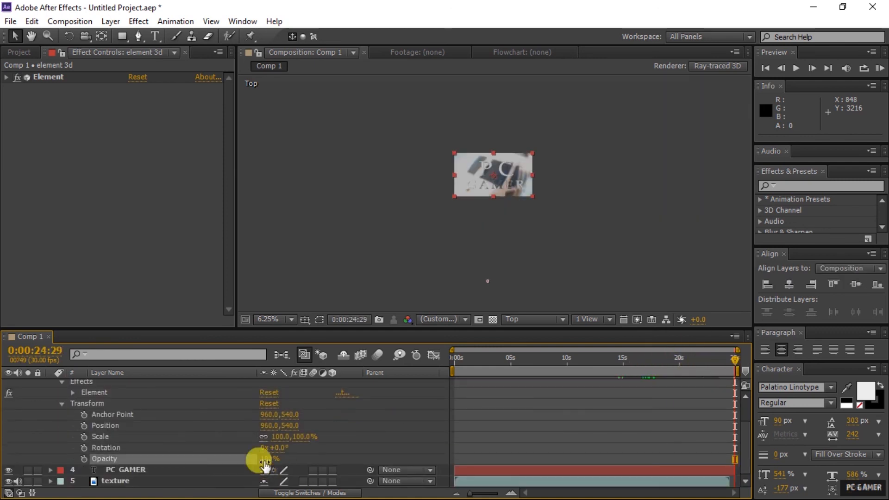
{"action": "left_click", "coordinate": [62, 405]}
{"action": "left_click", "coordinate": [52, 407]}
{"action": "left_click", "coordinate": [189, 466]}
Step: Review the textured title at different times in the Top view, finishing at 0:00:18:26
{"action": "left_click_drag", "start_coordinate": [729, 363], "coordinate": [691, 360]}
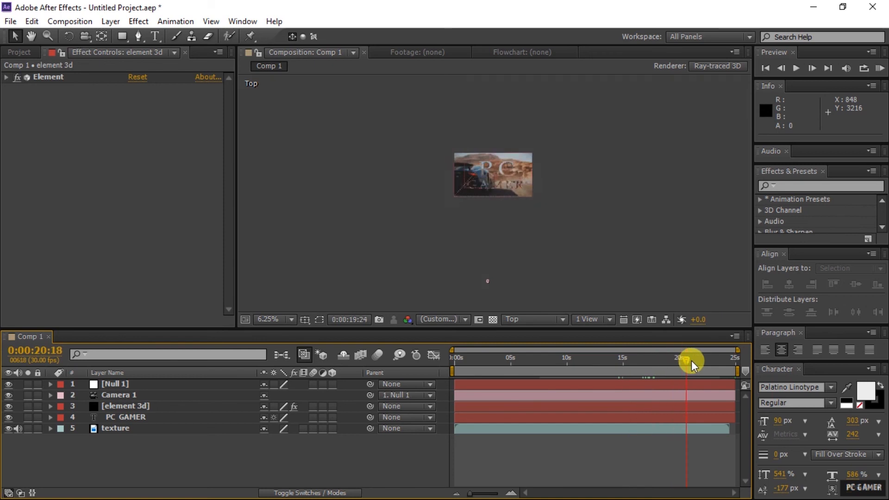
{"action": "right_click", "coordinate": [240, 453]}
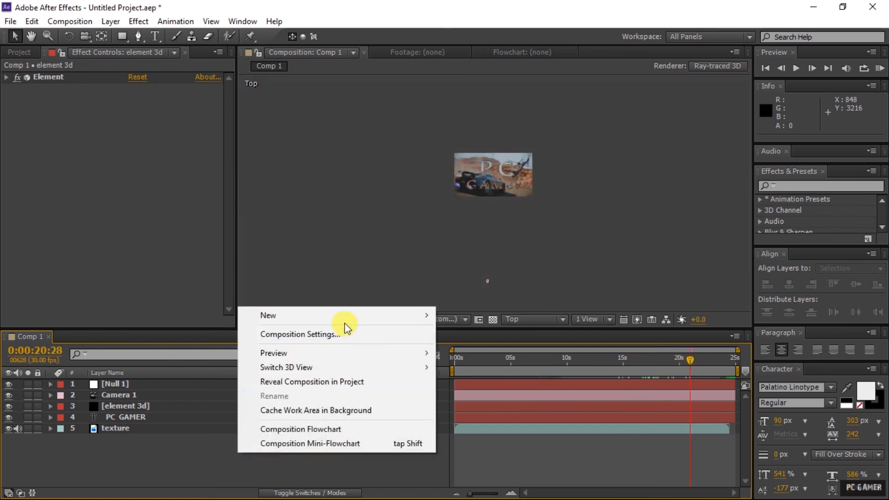
{"action": "left_click", "coordinate": [194, 435]}
{"action": "left_click_drag", "start_coordinate": [638, 365], "coordinate": [549, 365]}
{"action": "left_click_drag", "start_coordinate": [616, 362], "coordinate": [649, 364]}
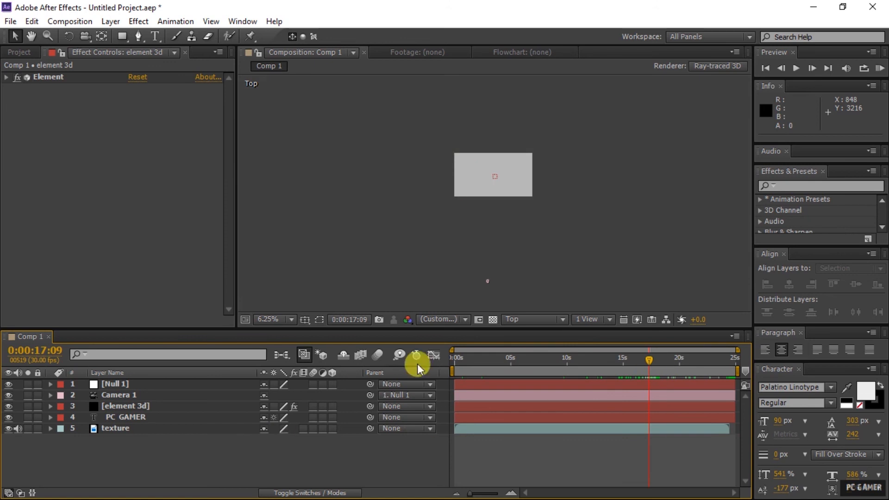
{"action": "key", "text": "period"}
{"action": "key", "text": "period"}
{"action": "key", "text": "h"}
{"action": "left_click_drag", "start_coordinate": [338, 117], "coordinate": [339, 175]}
{"action": "key", "text": "space"}
{"action": "left_click_drag", "start_coordinate": [651, 357], "coordinate": [724, 357]}
{"action": "left_click_drag", "start_coordinate": [630, 357], "coordinate": [666, 358]}
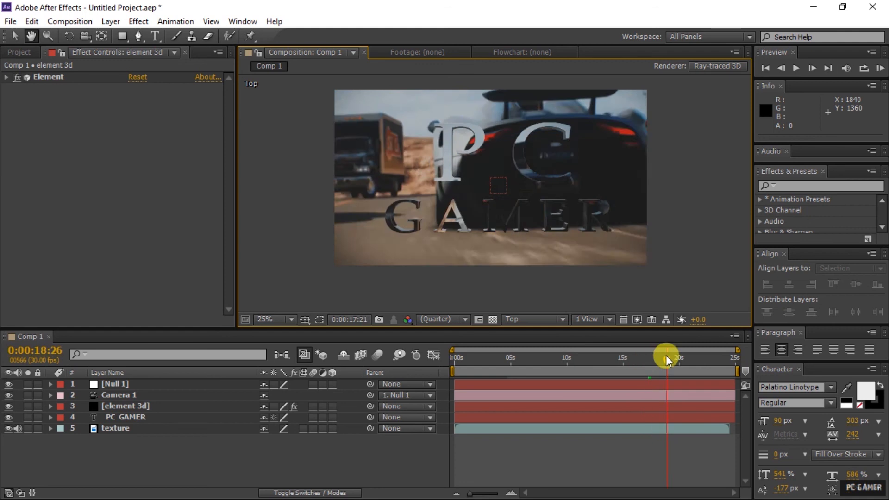
Step: Create a black solid, place it beneath the texture layer and rename it cover
{"action": "right_click", "coordinate": [176, 470]}
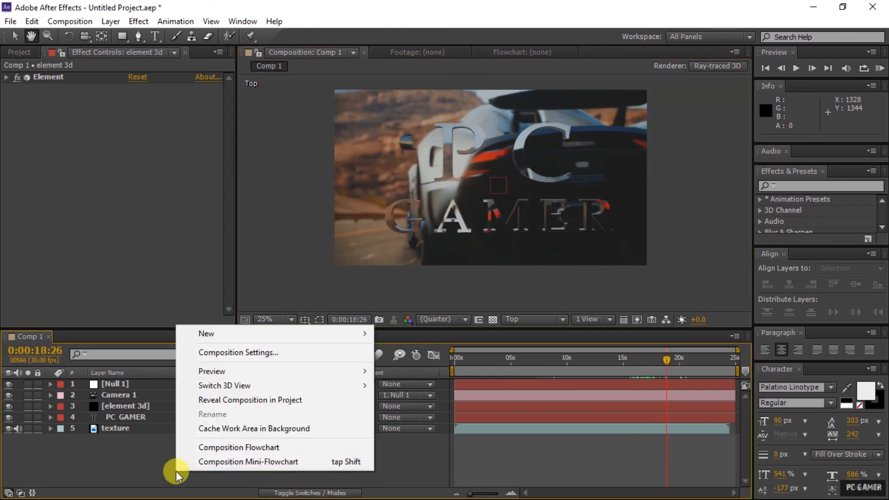
{"action": "mouse_move", "coordinate": [270, 337]}
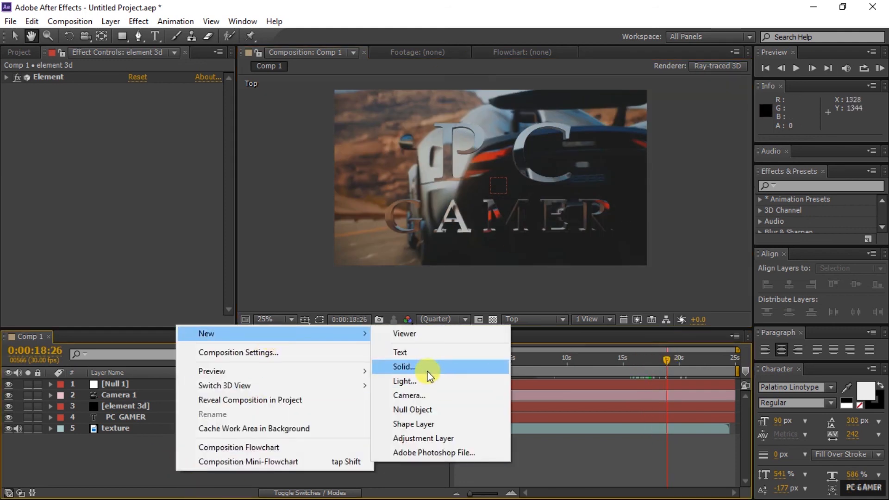
{"action": "left_click", "coordinate": [426, 367]}
{"action": "left_click", "coordinate": [484, 364]}
{"action": "left_click", "coordinate": [16, 36]}
{"action": "left_click_drag", "start_coordinate": [139, 383], "coordinate": [154, 443]}
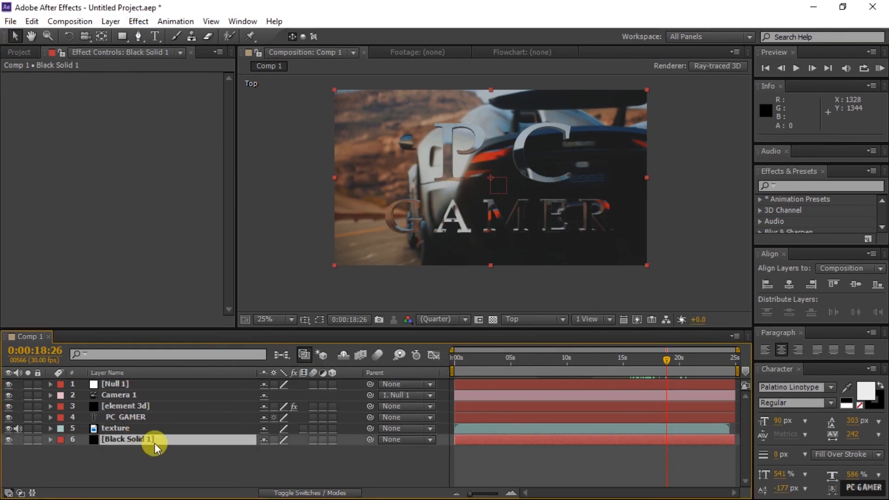
{"action": "right_click", "coordinate": [154, 443]}
{"action": "left_click", "coordinate": [319, 34]}
{"action": "type", "text": "cover"}
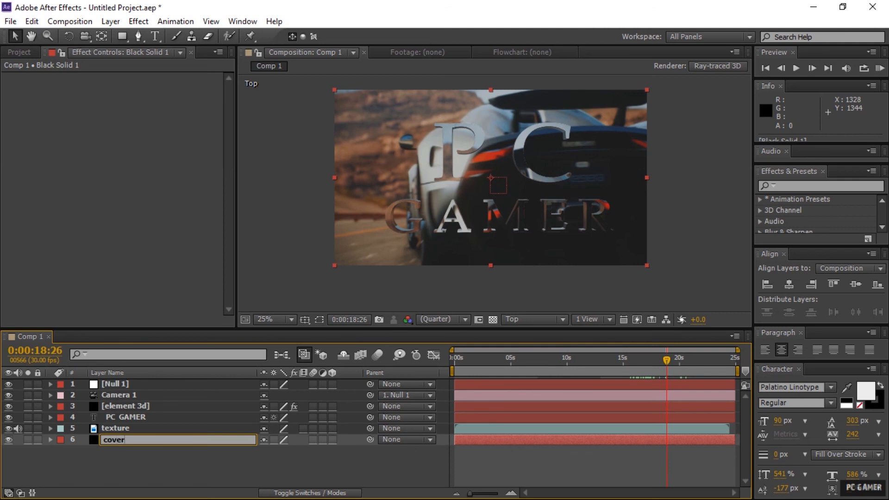
{"action": "left_click", "coordinate": [64, 140]}
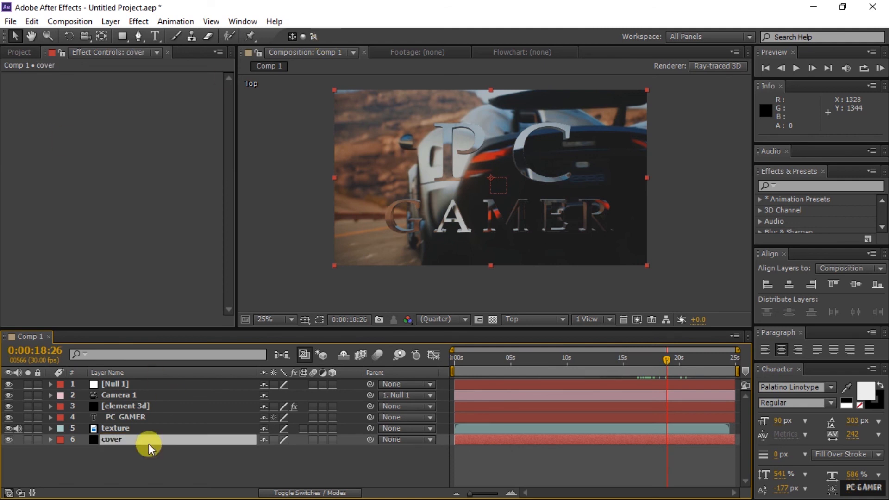
Step: Apply the Element effect to the cover layer and assign the texture layer to Layer 1 of its Custom Texture Maps
{"action": "left_click", "coordinate": [139, 21]}
{"action": "mouse_move", "coordinate": [287, 366]}
{"action": "left_click", "coordinate": [349, 371]}
{"action": "left_click", "coordinate": [17, 199]}
{"action": "left_click", "coordinate": [28, 217]}
{"action": "left_click", "coordinate": [165, 221]}
{"action": "left_click", "coordinate": [176, 295]}
{"action": "left_click", "coordinate": [28, 209]}
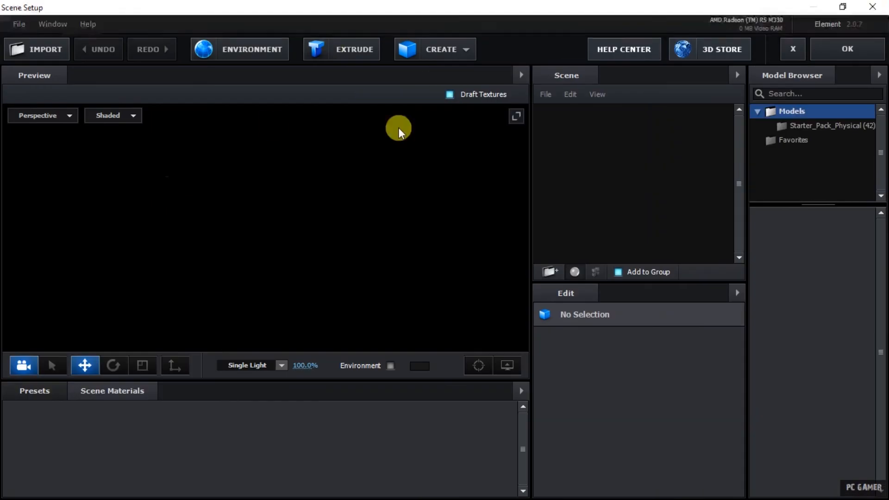
Step: Create a box model in the cover layer's Element scene with an XYZ size of 8, 5, 0.25
{"action": "left_click", "coordinate": [435, 50]}
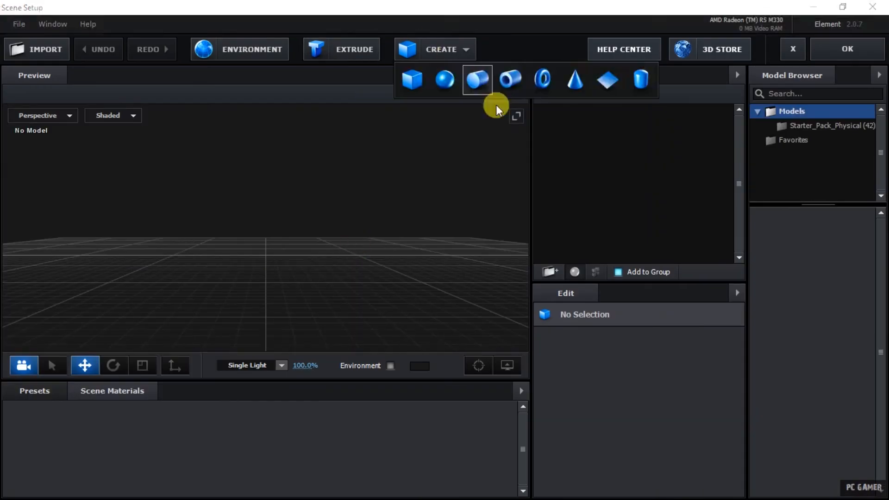
{"action": "left_click", "coordinate": [419, 81]}
{"action": "left_click", "coordinate": [649, 382]}
{"action": "type", "text": "8"}
{"action": "key", "text": "Return"}
{"action": "left_click", "coordinate": [671, 380]}
{"action": "type", "text": "5"}
{"action": "key", "text": "Return"}
{"action": "left_click", "coordinate": [695, 379]}
{"action": "type", "text": "0.25"}
{"action": "left_click", "coordinate": [324, 198]}
{"action": "left_click_drag", "start_coordinate": [418, 260], "coordinate": [443, 249]}
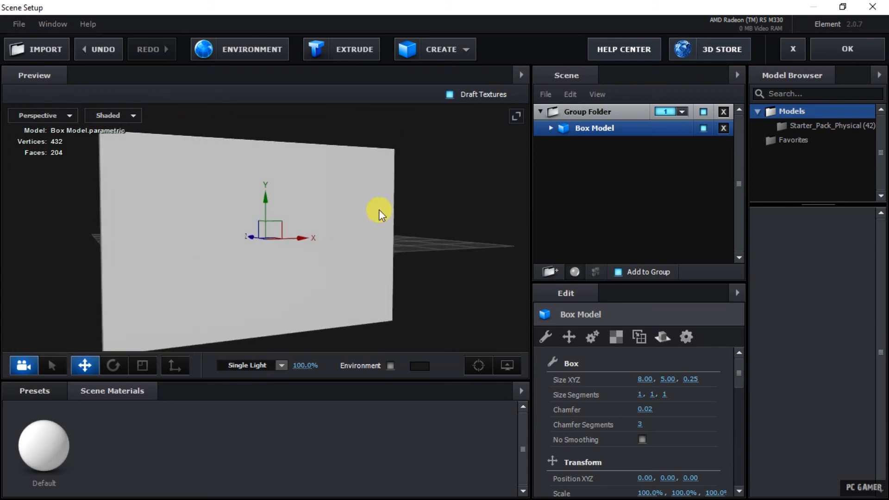
{"action": "left_click", "coordinate": [690, 378]}
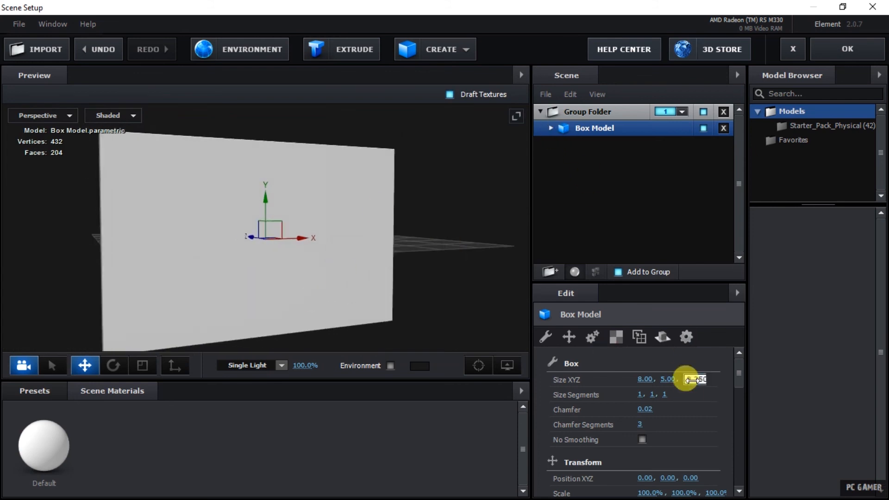
{"action": "scroll", "coordinate": [700, 463], "scroll_direction": "down", "scroll_amount": 2}
{"action": "scroll", "coordinate": [685, 431], "scroll_direction": "up", "scroll_amount": 2}
Step: Assign Custom Layer 1 as the Diffuse texture of the box's Default material and accept the scene
{"action": "left_click", "coordinate": [551, 127]}
{"action": "left_click", "coordinate": [620, 144]}
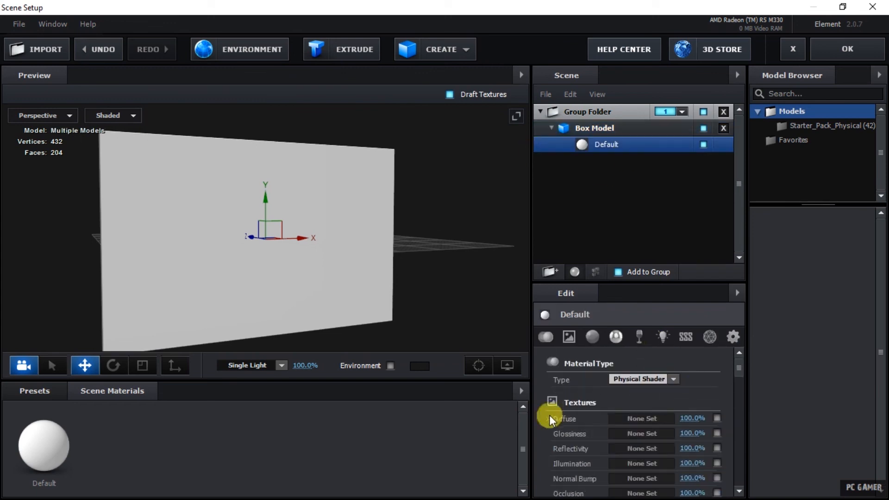
{"action": "left_click", "coordinate": [637, 416]}
{"action": "left_click", "coordinate": [650, 266]}
{"action": "left_click", "coordinate": [695, 284]}
{"action": "left_click", "coordinate": [816, 484]}
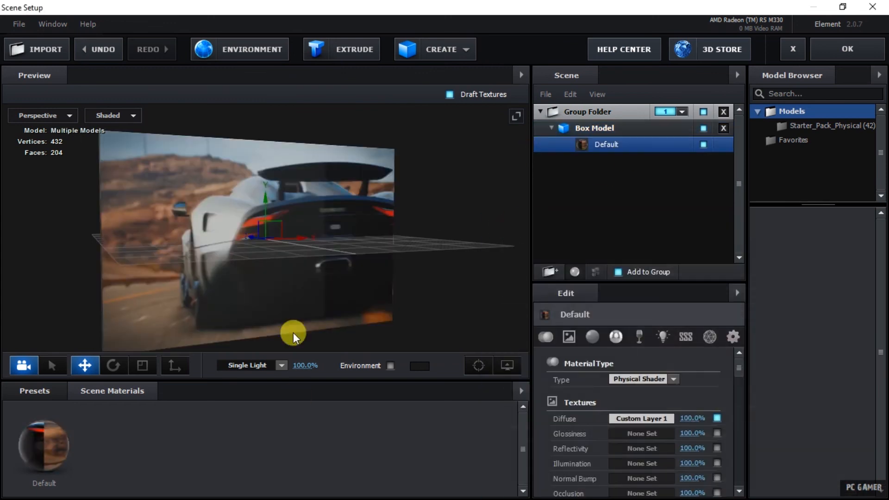
{"action": "left_click", "coordinate": [847, 52]}
Step: Move the cover layer to the top of the layer stack and trim its start to about 0:00:18:26
{"action": "left_click_drag", "start_coordinate": [116, 448], "coordinate": [154, 383]}
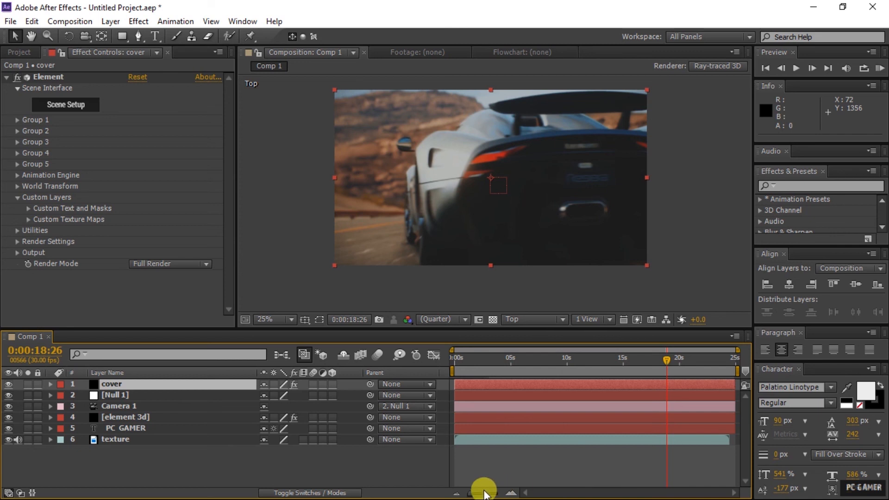
{"action": "left_click_drag", "start_coordinate": [454, 384], "coordinate": [666, 358]}
{"action": "left_click", "coordinate": [657, 362]}
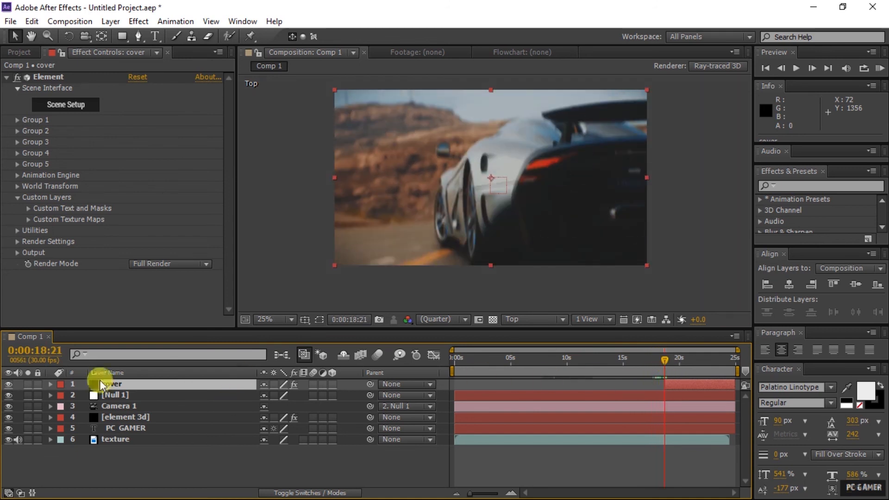
Step: Turn on Opacity keyframing for the cover layer at 0:00:18:21 and set its Opacity to 0%
{"action": "left_click", "coordinate": [49, 385]}
{"action": "left_click", "coordinate": [60, 405]}
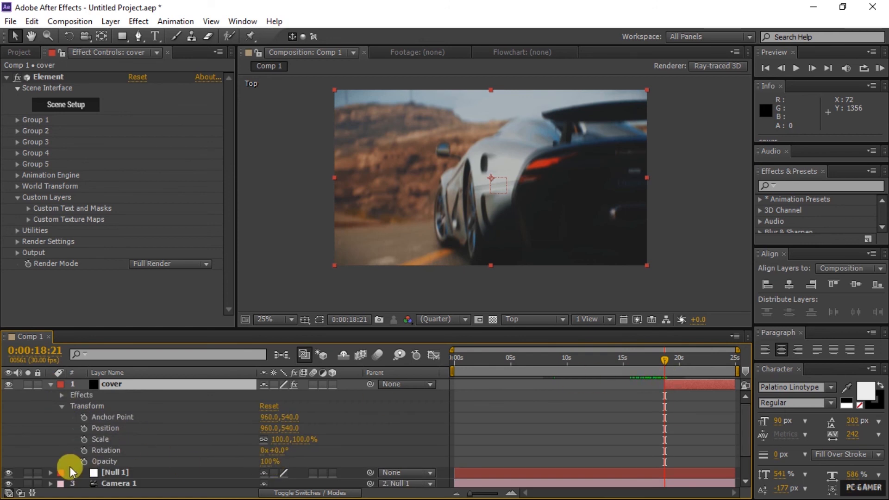
{"action": "left_click", "coordinate": [85, 461]}
{"action": "left_click", "coordinate": [267, 460]}
{"action": "type", "text": "0"}
{"action": "key", "text": "Return"}
Step: Shift the cover layer's start earlier to just before 0:00:16:00 and restart its Opacity keyframing at 0:00:16:03
{"action": "left_click_drag", "start_coordinate": [665, 361], "coordinate": [684, 360]}
{"action": "left_click", "coordinate": [84, 461]}
{"action": "left_click_drag", "start_coordinate": [665, 384], "coordinate": [589, 388]}
{"action": "left_click_drag", "start_coordinate": [691, 359], "coordinate": [635, 360]}
{"action": "left_click_drag", "start_coordinate": [598, 385], "coordinate": [633, 381]}
{"action": "left_click", "coordinate": [83, 461]}
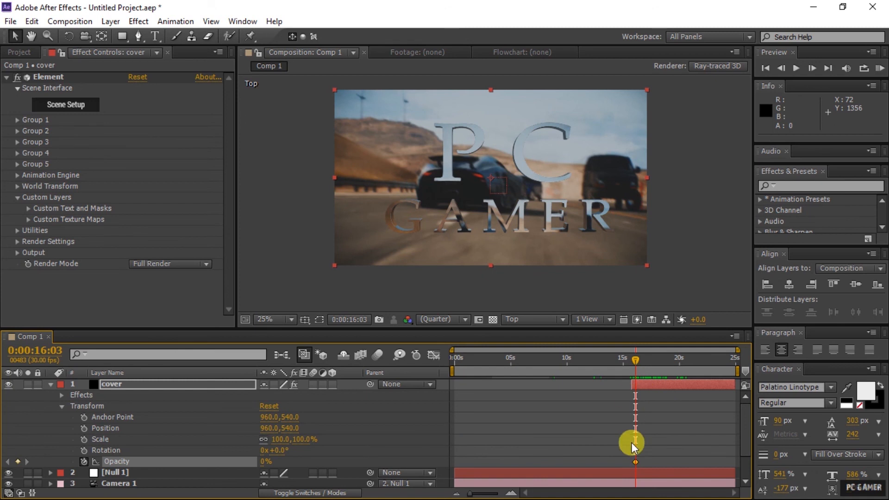
Step: Keyframe the cover layer's Opacity at 100% at 0:00:16:27 and move its 0% keyframe to 0:00:15:26
{"action": "left_click_drag", "start_coordinate": [636, 359], "coordinate": [645, 361]}
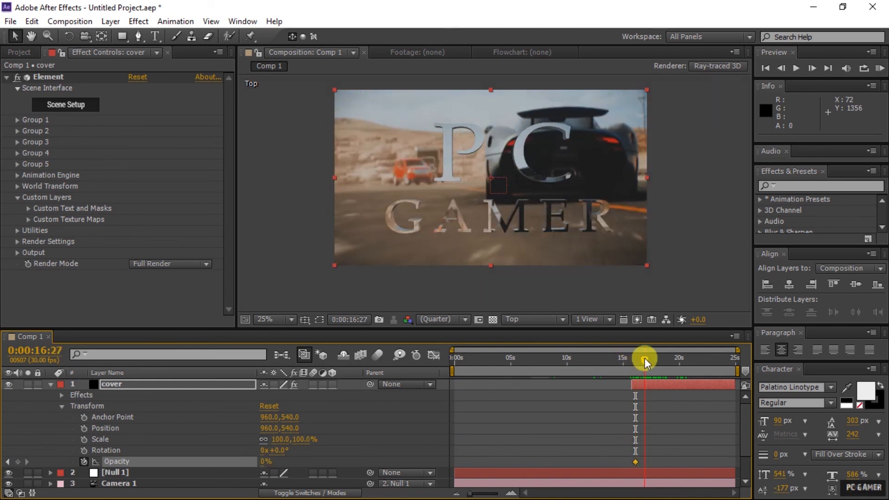
{"action": "left_click", "coordinate": [262, 462]}
{"action": "type", "text": "100"}
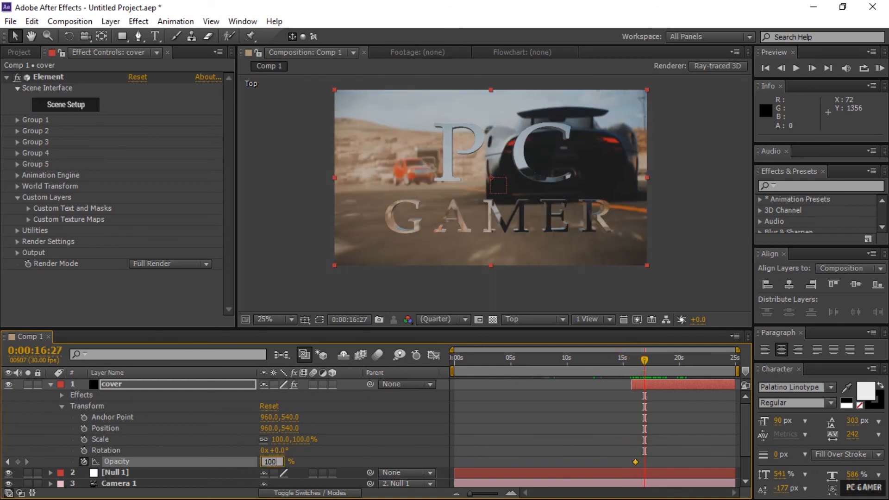
{"action": "key", "text": "Return"}
{"action": "left_click_drag", "start_coordinate": [635, 462], "coordinate": [632, 462]}
{"action": "left_click_drag", "start_coordinate": [645, 361], "coordinate": [633, 364]}
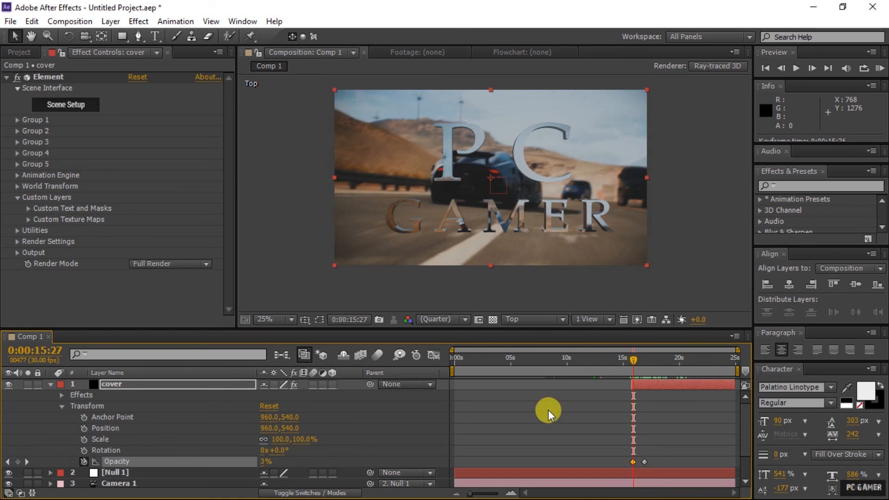
{"action": "scroll", "coordinate": [162, 421], "scroll_direction": "down", "scroll_amount": 3}
{"action": "scroll", "coordinate": [49, 385], "scroll_direction": "up", "scroll_amount": 3}
{"action": "left_click", "coordinate": [50, 385]}
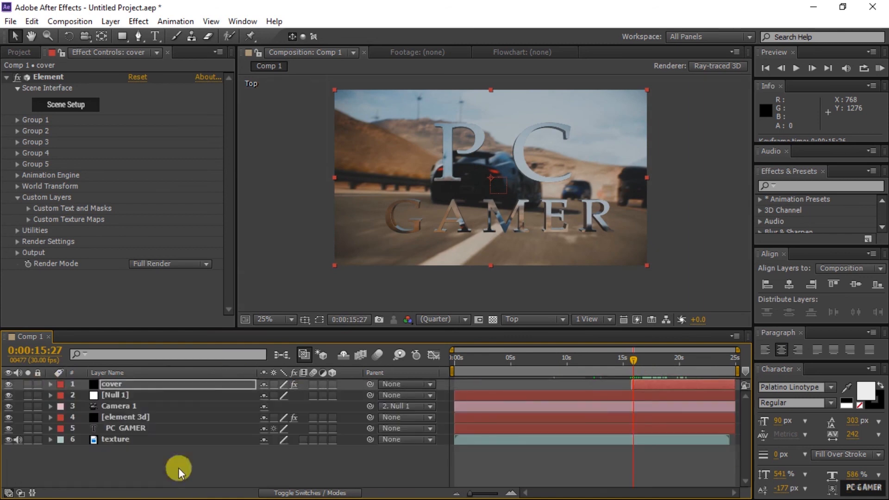
Step: Add Comp 1 to the render queue and name its output file "pc project ( youtube ).avi"
{"action": "left_click", "coordinate": [179, 468]}
{"action": "left_click_drag", "start_coordinate": [634, 360], "coordinate": [440, 362]}
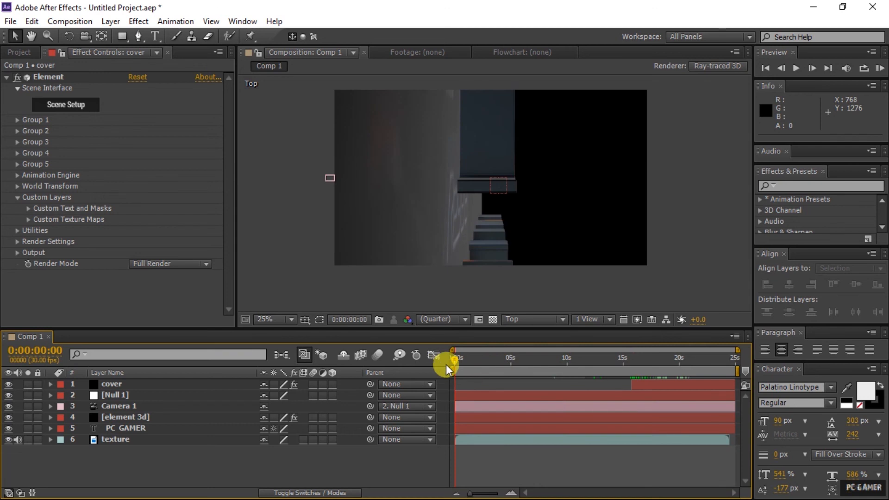
{"action": "left_click", "coordinate": [10, 22]}
{"action": "mouse_move", "coordinate": [43, 202]}
{"action": "left_click", "coordinate": [243, 198]}
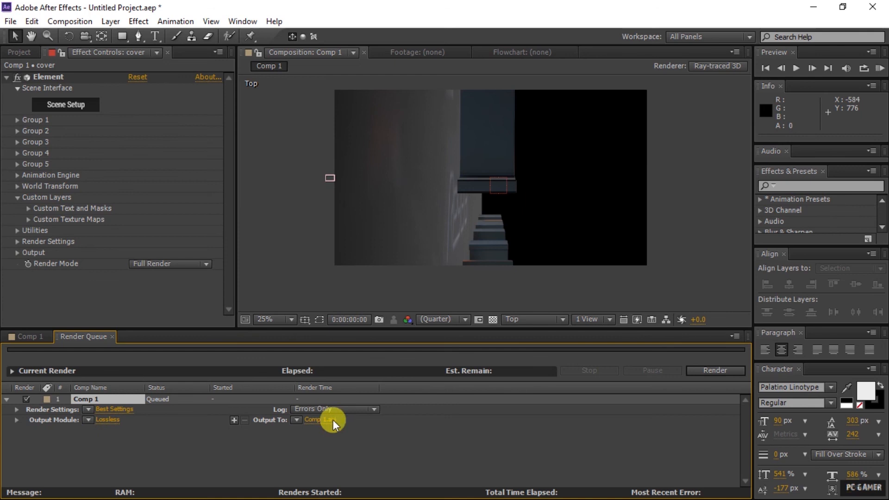
{"action": "left_click", "coordinate": [315, 420]}
{"action": "type", "text": "pc project ( youtube"}
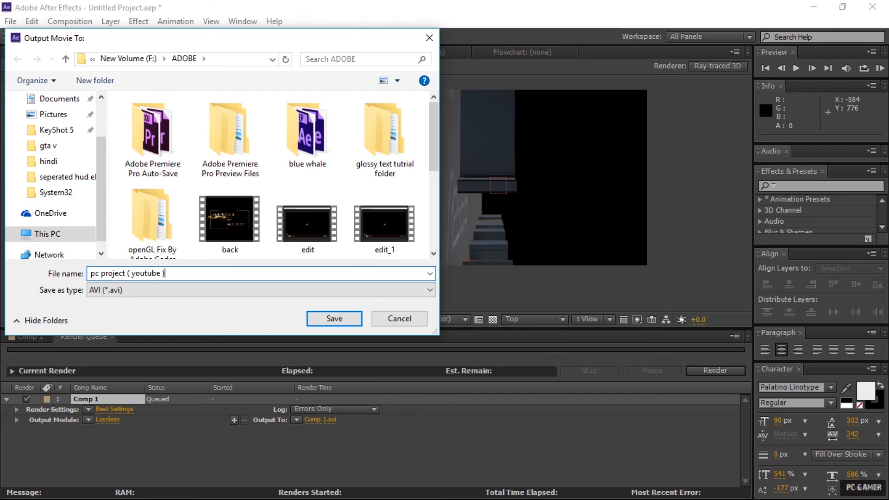
{"action": "left_click", "coordinate": [334, 318]}
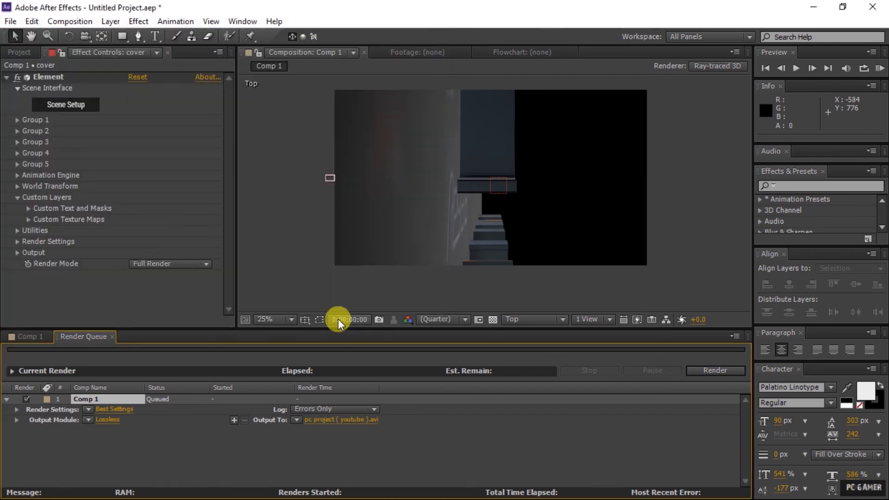
Step: Start rendering Comp 1, pause the render and remove its item from the render queue
{"action": "left_click", "coordinate": [702, 373]}
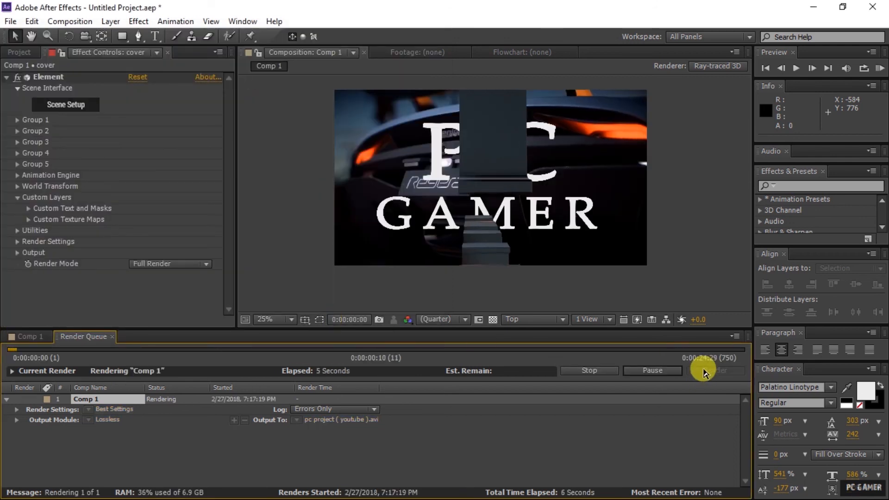
{"action": "left_click", "coordinate": [634, 373]}
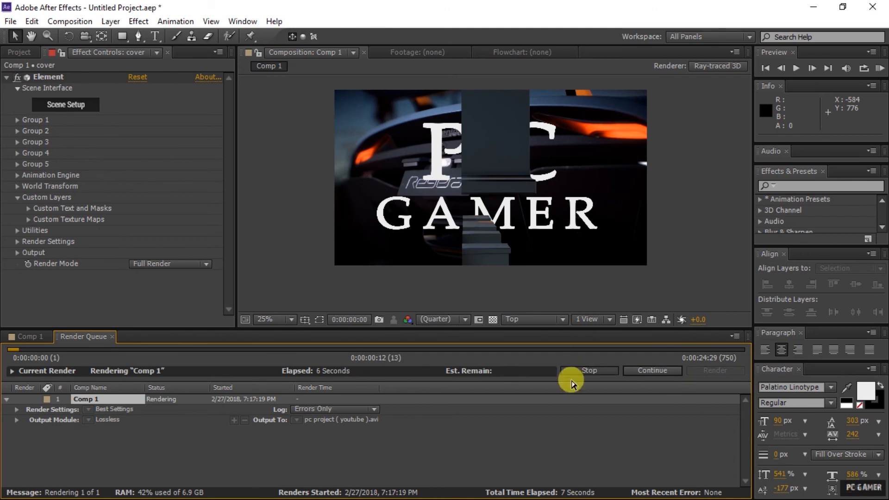
{"action": "left_click", "coordinate": [84, 401]}
{"action": "key", "text": "Delete"}
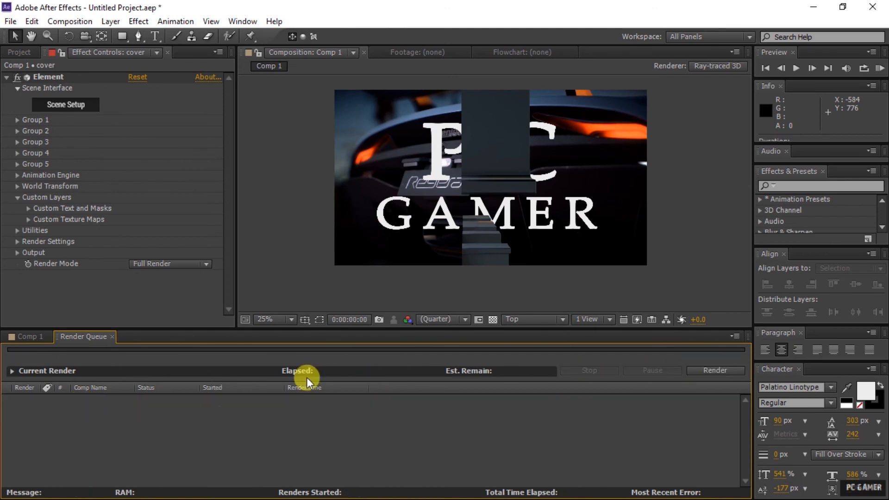
Step: Return to the Comp 1 timeline and hide the PC GAMER text and texture layers
{"action": "left_click", "coordinate": [18, 334]}
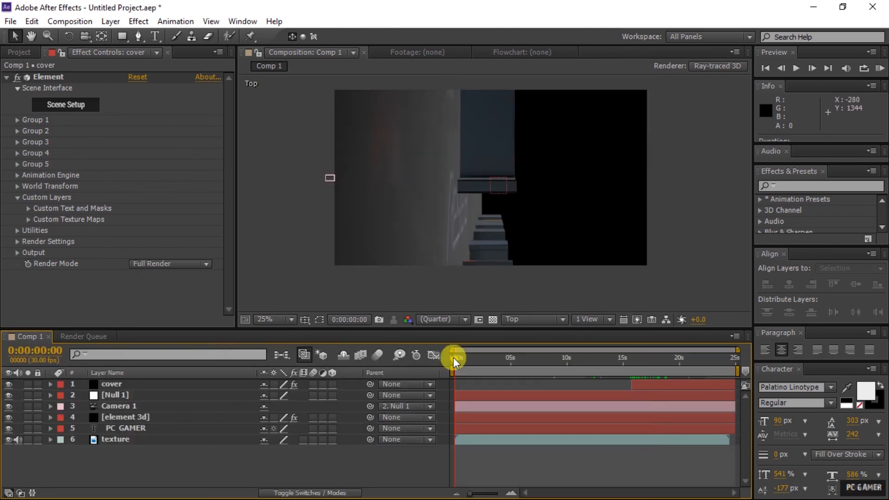
{"action": "left_click", "coordinate": [9, 430]}
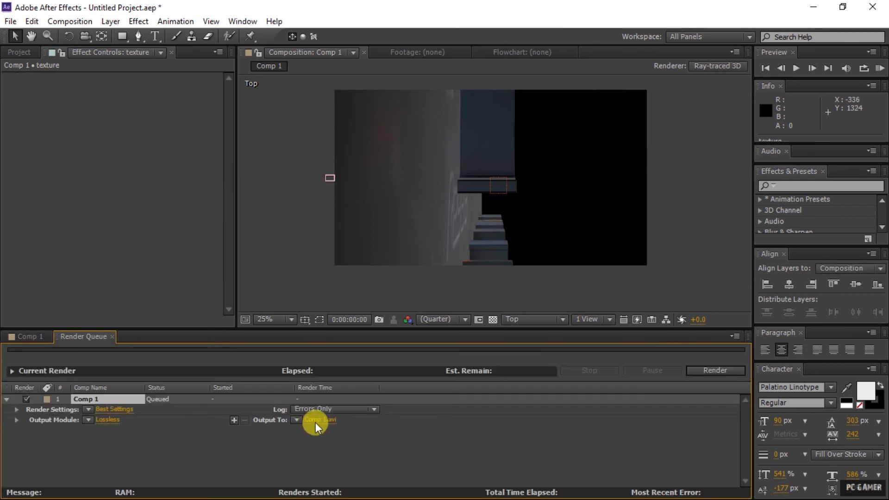
Step: Set the queued Comp 1 render's output file name to "project youtube channel.avi"
{"action": "left_click", "coordinate": [315, 422]}
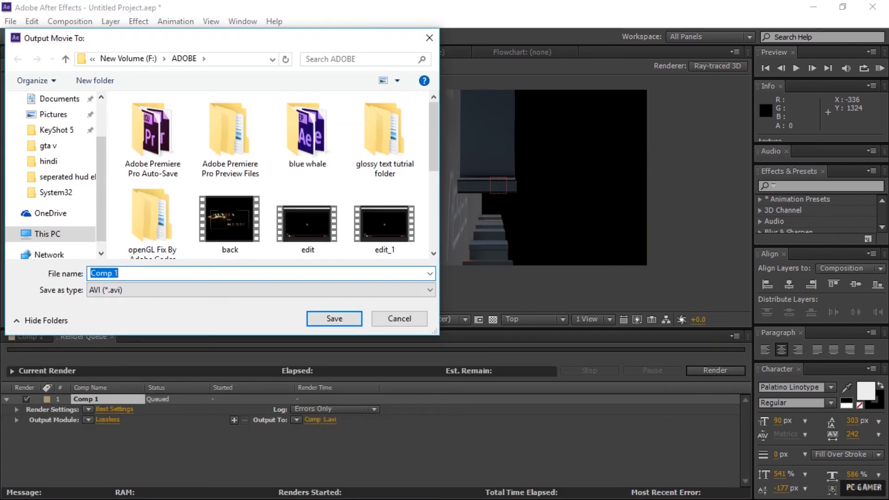
{"action": "type", "text": "project"}
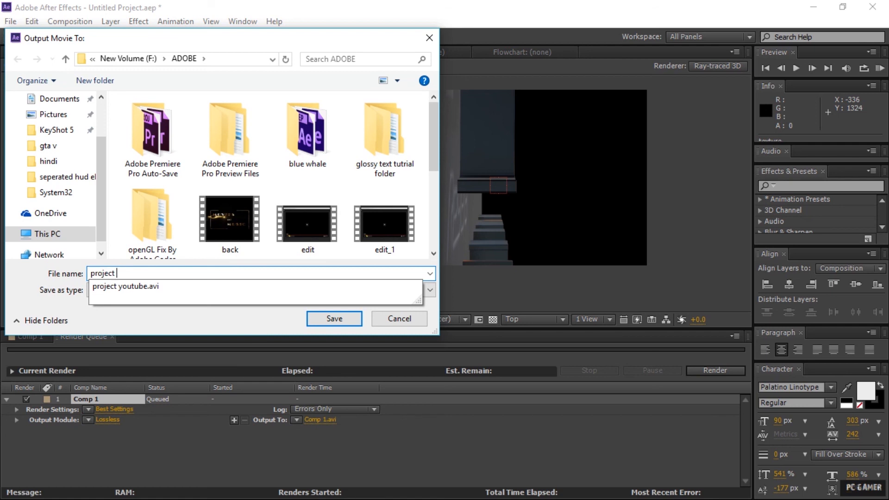
{"action": "key", "text": "Down"}
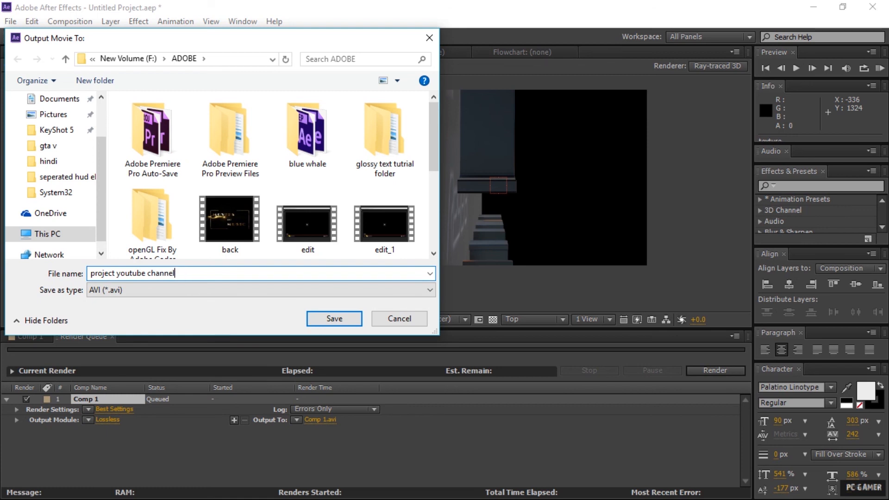
{"action": "type", "text": "channel"}
{"action": "key", "text": "Return"}
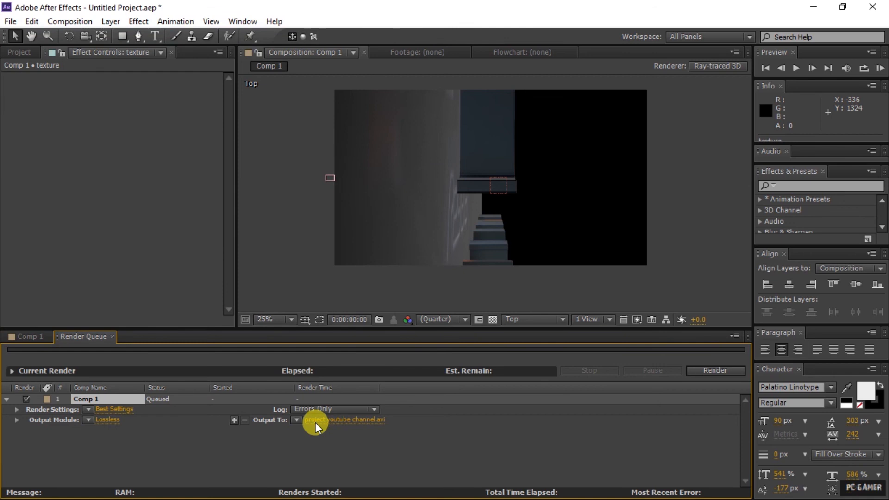
Step: Render Comp 1 briefly, stop it, then delete its queue item and close the render queue
{"action": "left_click", "coordinate": [713, 370]}
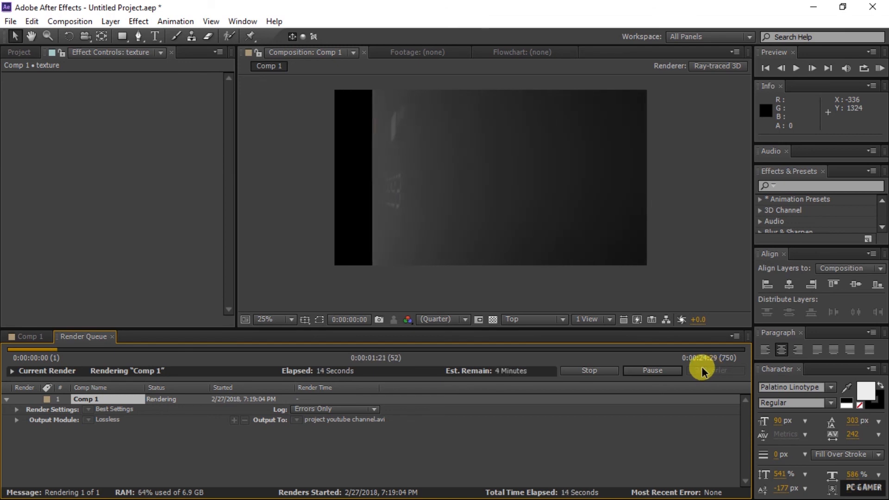
{"action": "left_click", "coordinate": [607, 372]}
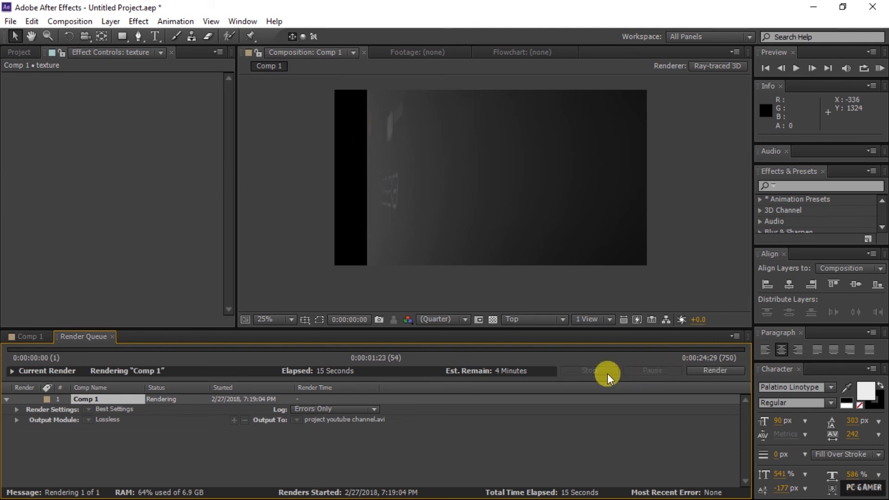
{"action": "key", "text": "Delete"}
{"action": "left_click", "coordinate": [107, 397]}
{"action": "key", "text": "Delete"}
{"action": "left_click", "coordinate": [113, 336]}
Step: Reveal Camera 1's Transform properties and pull its second Position keyframe down in the Top view to flatten the opening path
{"action": "left_click", "coordinate": [122, 406]}
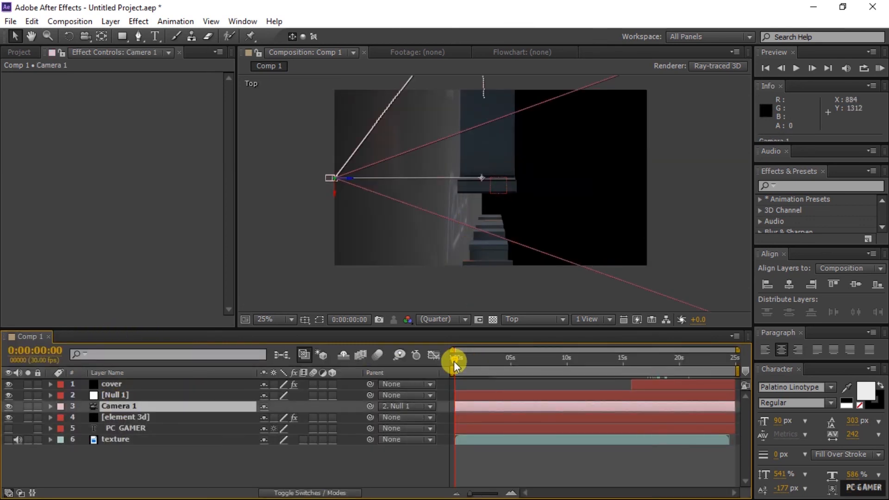
{"action": "key", "text": "comma"}
{"action": "key", "text": "comma"}
{"action": "key", "text": "period"}
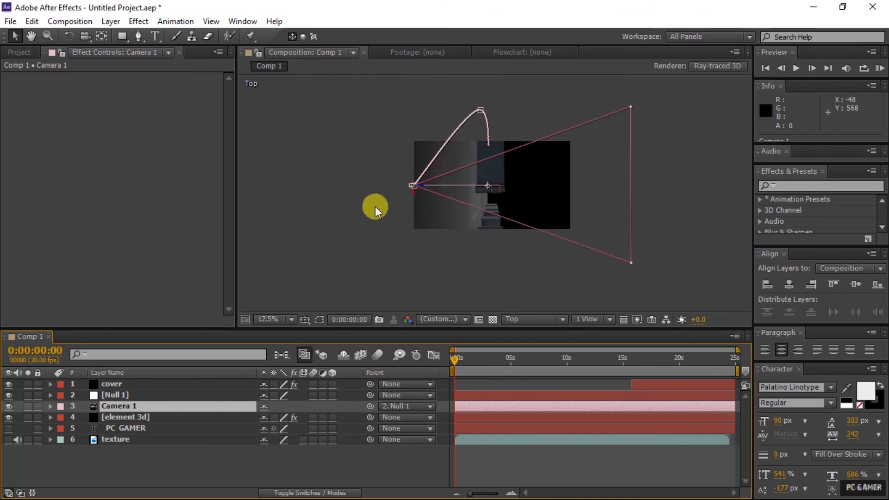
{"action": "left_click", "coordinate": [50, 406]}
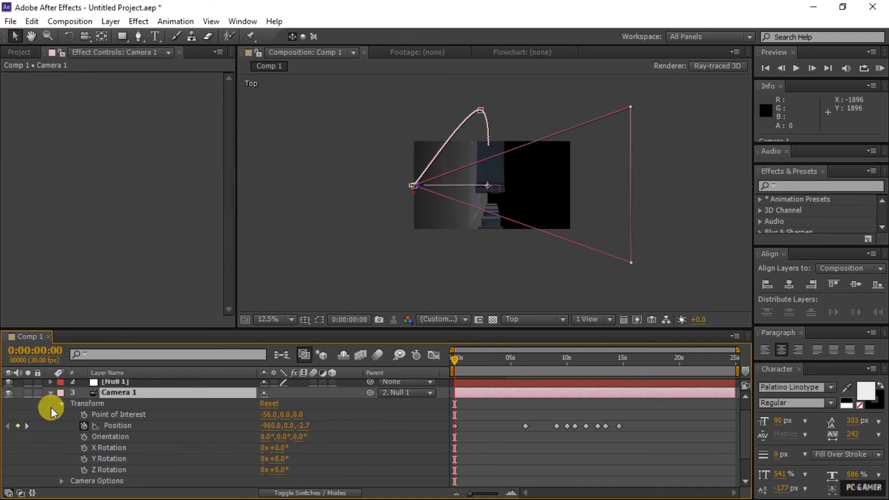
{"action": "mouse_move", "coordinate": [455, 360]}
{"action": "left_mouse_down"}
{"action": "mouse_move", "coordinate": [486, 359]}
{"action": "mouse_move", "coordinate": [454, 365]}
{"action": "left_mouse_up"}
{"action": "left_click", "coordinate": [413, 180]}
{"action": "left_click_drag", "start_coordinate": [477, 111], "coordinate": [472, 150]}
{"action": "mouse_move", "coordinate": [454, 360]}
{"action": "left_mouse_down"}
{"action": "mouse_move", "coordinate": [474, 360]}
{"action": "mouse_move", "coordinate": [449, 357]}
{"action": "left_mouse_up"}
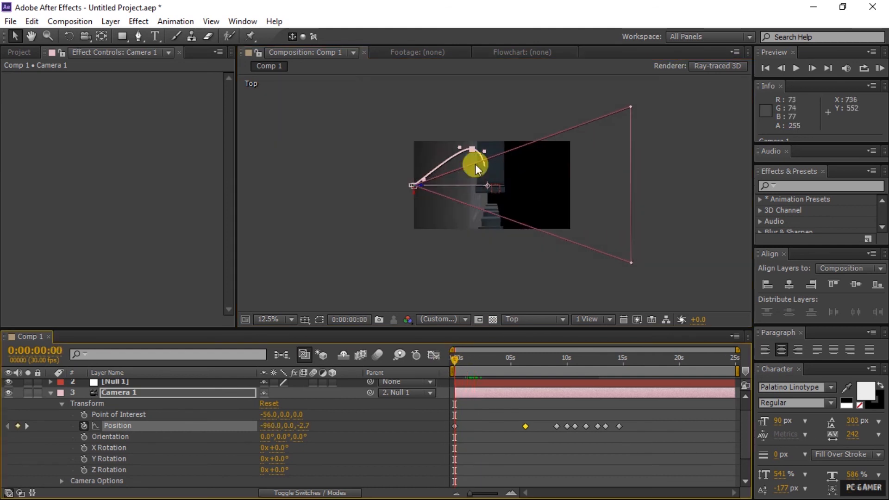
{"action": "left_click_drag", "start_coordinate": [470, 157], "coordinate": [469, 184]}
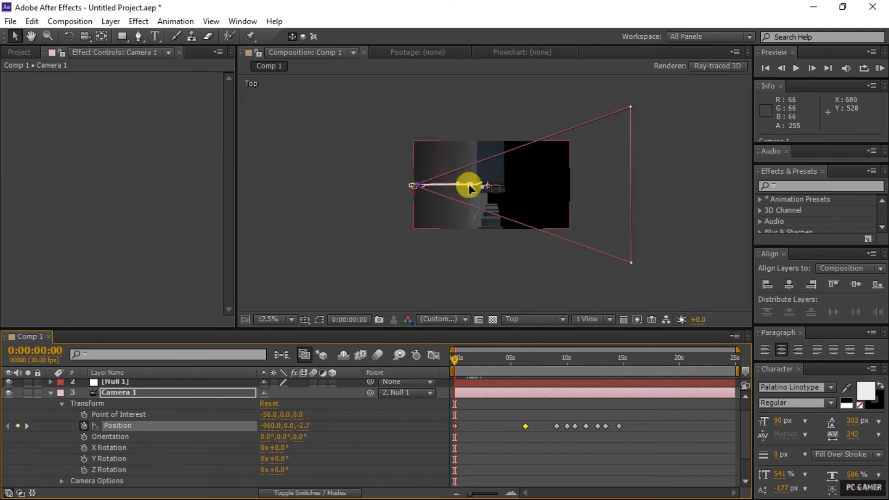
Step: Fine-tune Camera 1's second Position keyframe and its curve handle in the Top view at 100% zoom
{"action": "mouse_move", "coordinate": [457, 361]}
{"action": "left_mouse_down"}
{"action": "mouse_move", "coordinate": [499, 366]}
{"action": "mouse_move", "coordinate": [471, 368]}
{"action": "left_mouse_up"}
{"action": "left_click_drag", "start_coordinate": [481, 371], "coordinate": [569, 374]}
{"action": "key", "text": "slash"}
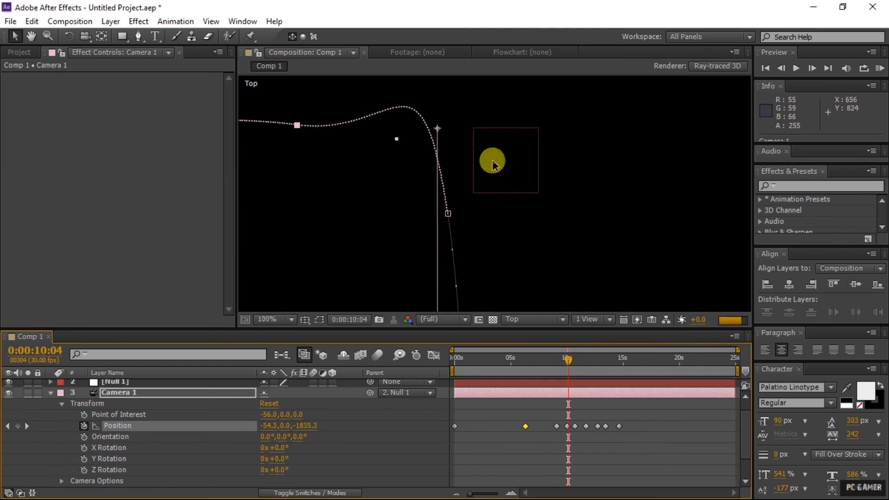
{"action": "left_click_drag", "start_coordinate": [297, 124], "coordinate": [271, 110]}
{"action": "left_click_drag", "start_coordinate": [369, 124], "coordinate": [375, 96]}
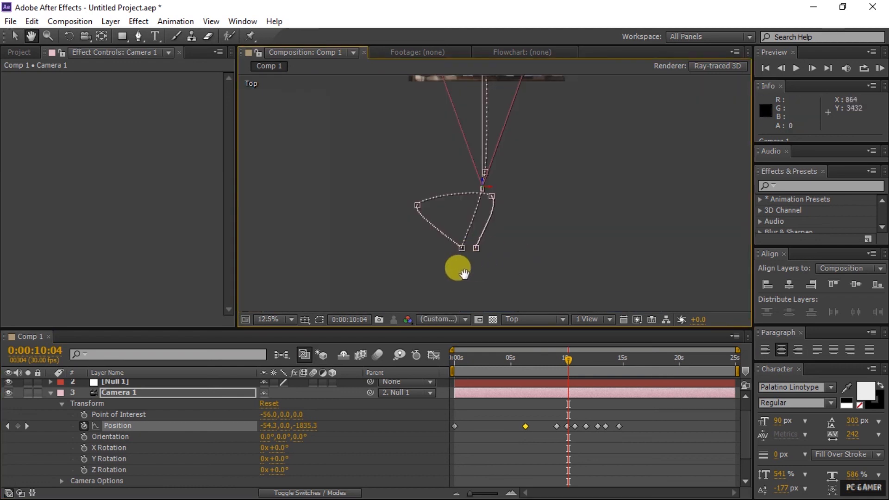
Step: Inspect Camera 1's whole motion path in the Top view and review the animation through to 0:00:24:29
{"action": "key", "text": "period"}
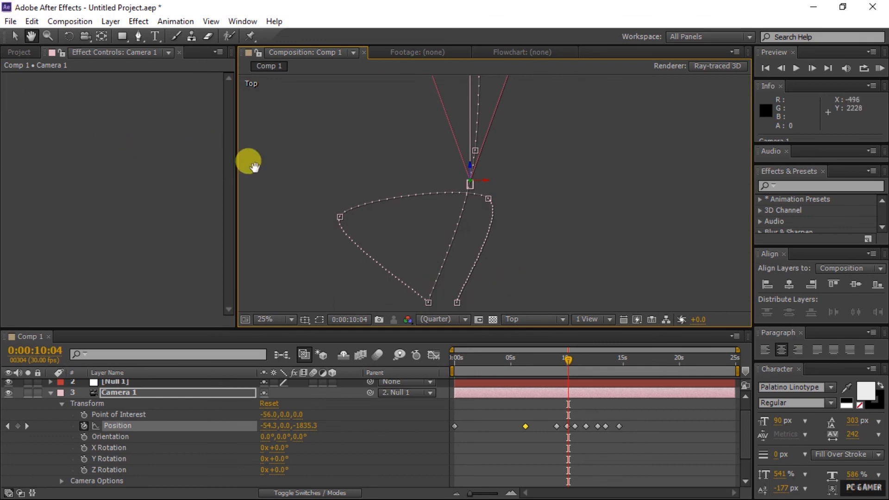
{"action": "left_click", "coordinate": [13, 36]}
{"action": "left_click", "coordinate": [264, 320]}
{"action": "left_click", "coordinate": [302, 175]}
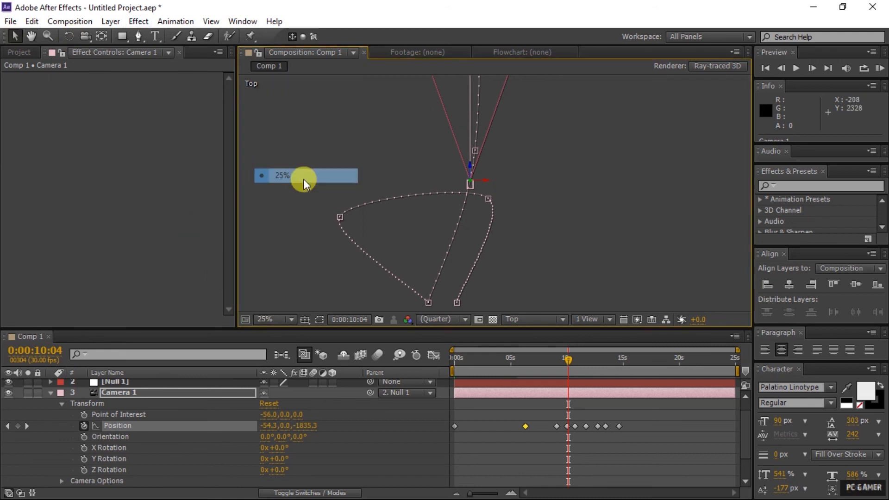
{"action": "left_click", "coordinate": [32, 36]}
{"action": "left_click_drag", "start_coordinate": [631, 185], "coordinate": [607, 306]}
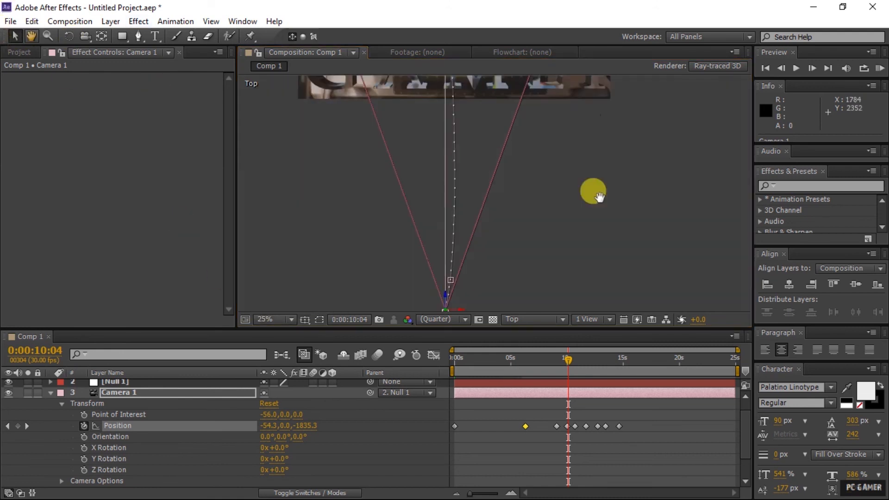
{"action": "left_click_drag", "start_coordinate": [599, 196], "coordinate": [609, 311]}
{"action": "left_click_drag", "start_coordinate": [638, 229], "coordinate": [637, 280]}
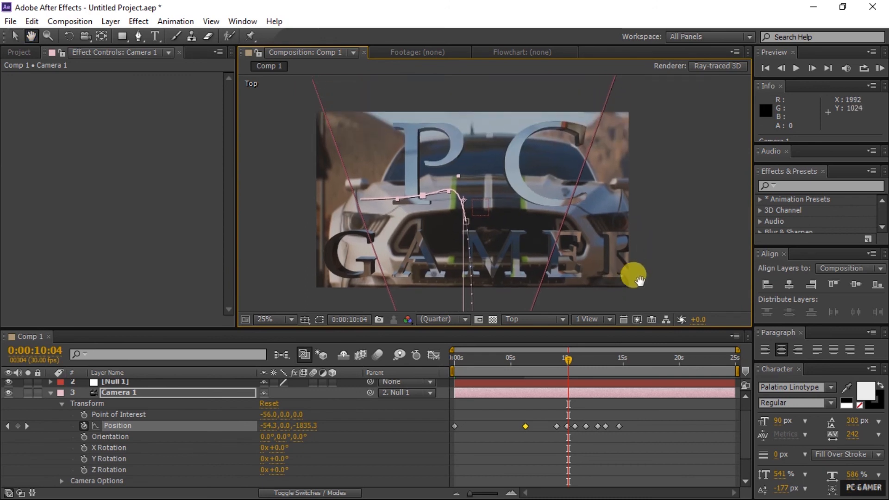
{"action": "left_click", "coordinate": [15, 36]}
{"action": "left_click_drag", "start_coordinate": [571, 360], "coordinate": [745, 386]}
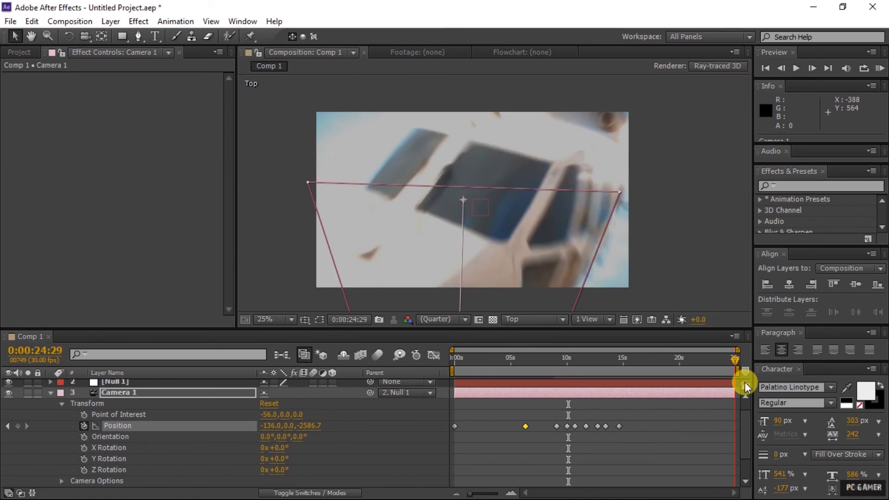
Step: Add Comp 1 to the render queue for export
{"action": "left_click", "coordinate": [10, 21]}
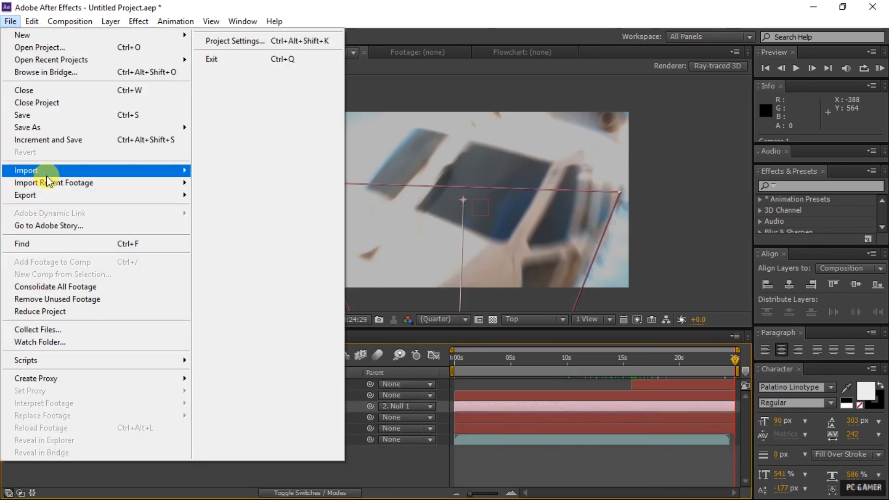
{"action": "mouse_move", "coordinate": [123, 172]}
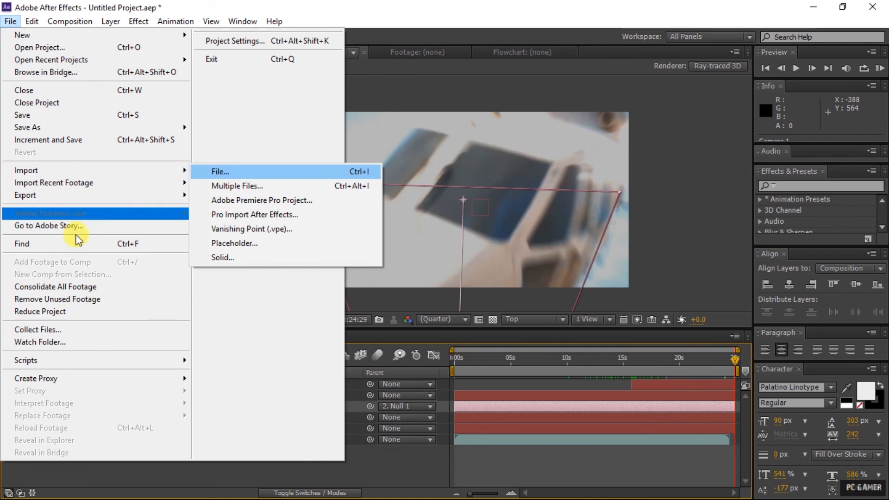
{"action": "mouse_move", "coordinate": [71, 194]}
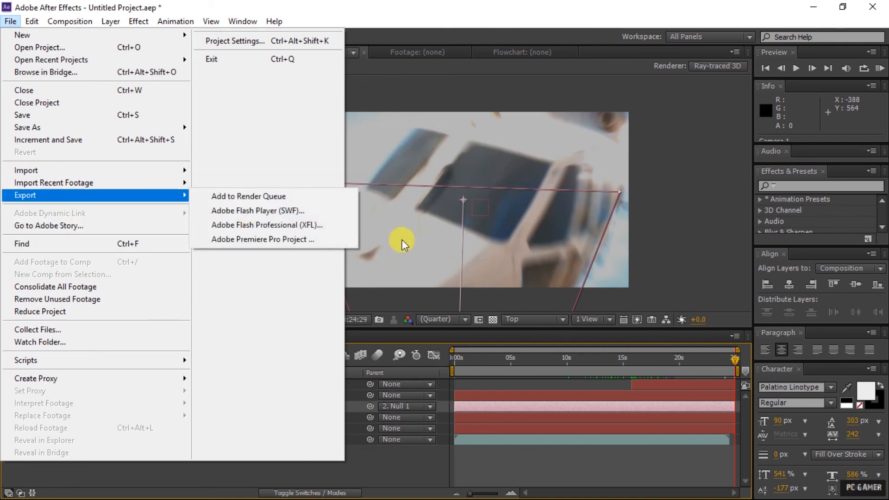
{"action": "left_click", "coordinate": [318, 198]}
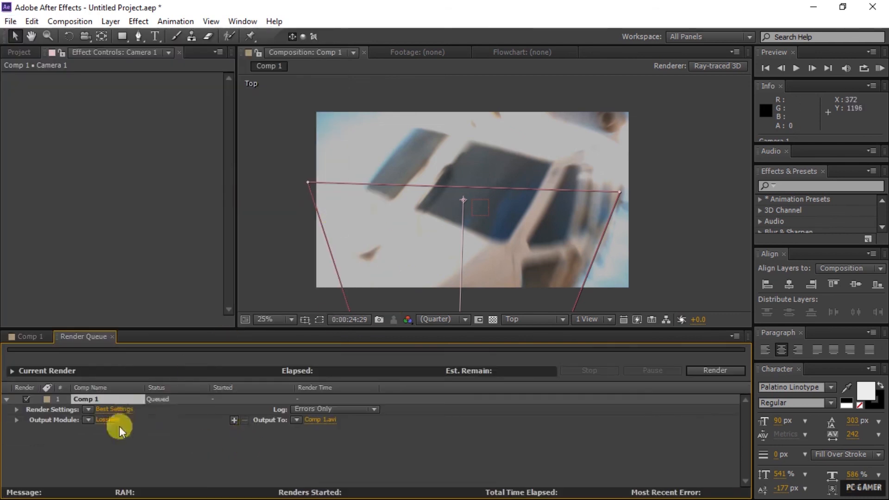
Step: Set Comp 1's render output to project youtube.avi in the ADOBE folder, replacing the existing file, and start the render
{"action": "left_click", "coordinate": [320, 420]}
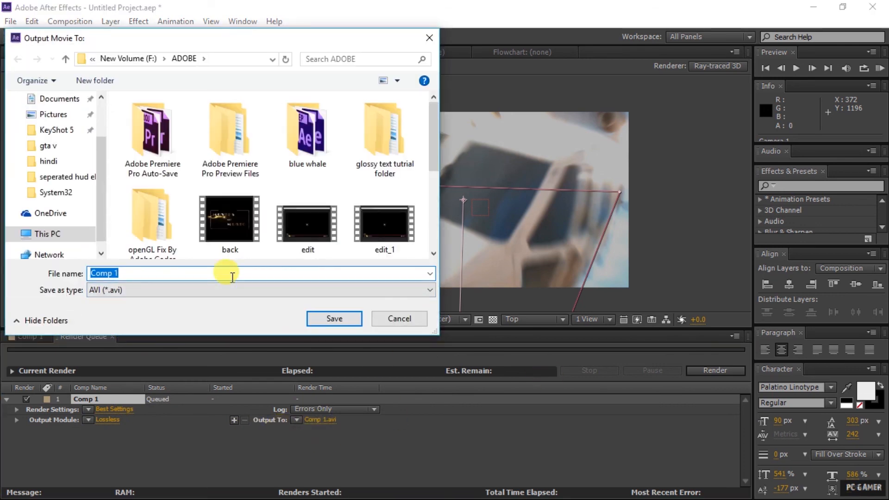
{"action": "type", "text": "p"}
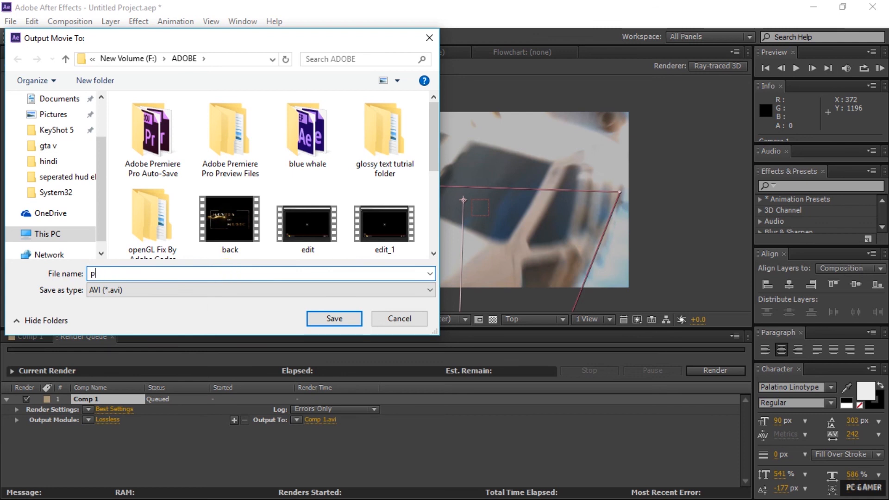
{"action": "type", "text": "roject"}
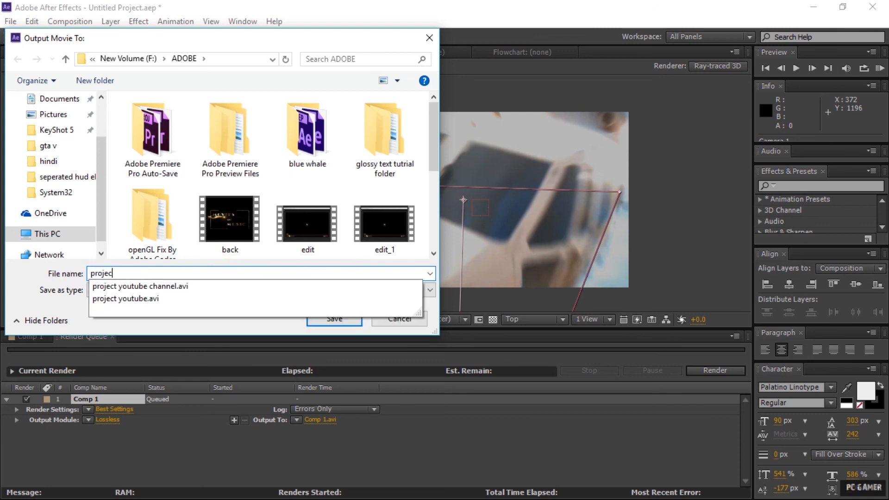
{"action": "key", "text": "Down"}
{"action": "key", "text": "Down"}
{"action": "key", "text": "BackSpace"}
{"action": "key", "text": "BackSpace"}
{"action": "key", "text": "BackSpace"}
{"action": "key", "text": "BackSpace"}
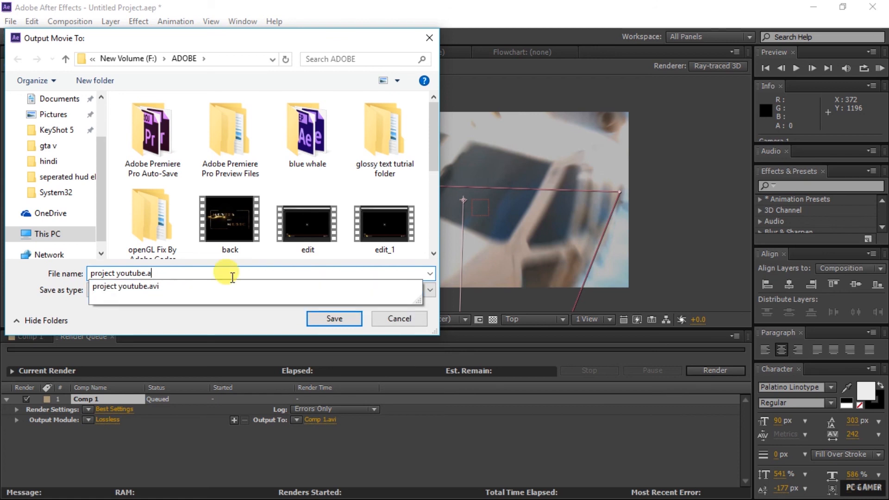
{"action": "left_click", "coordinate": [279, 323]}
{"action": "left_click", "coordinate": [344, 325]}
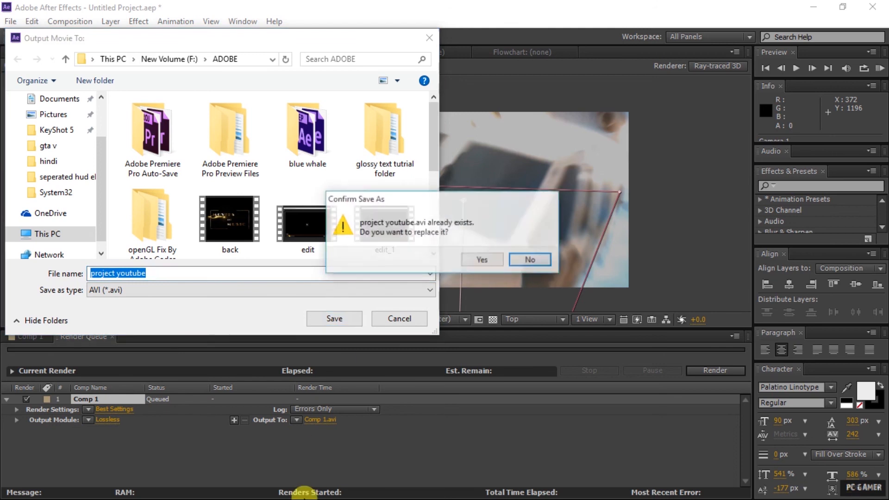
{"action": "left_click", "coordinate": [499, 259]}
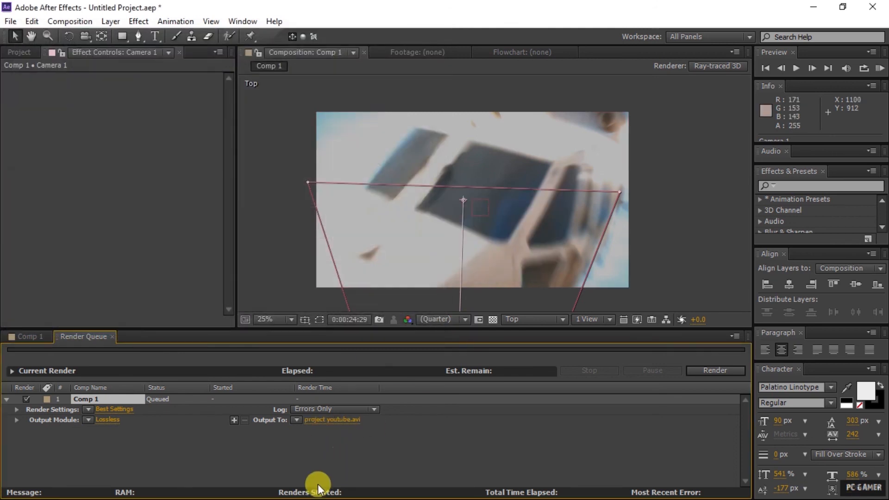
{"action": "left_click", "coordinate": [732, 366]}
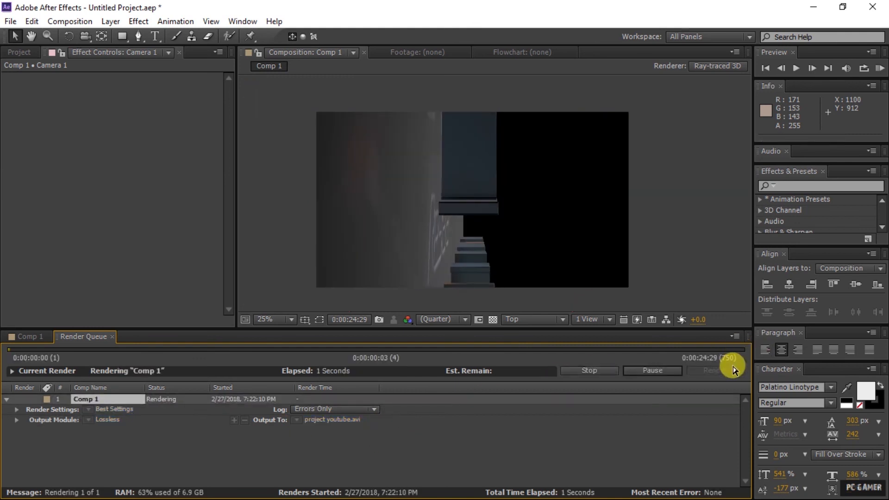